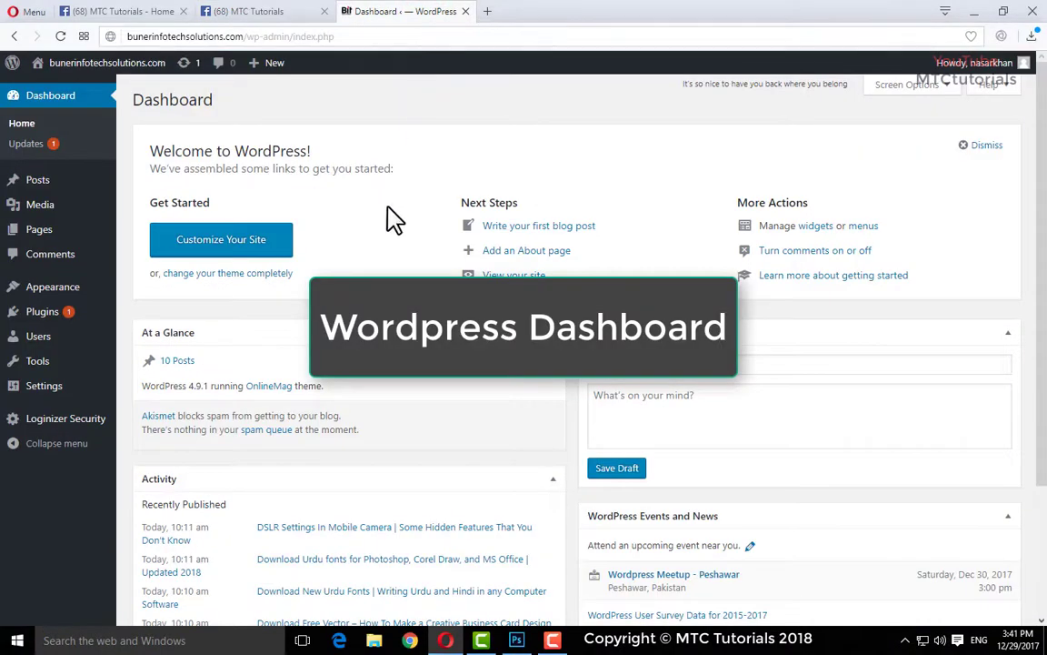
Go to the page for adding new plugins and search it for "facebook instant articles"
mouse_move(46, 315)
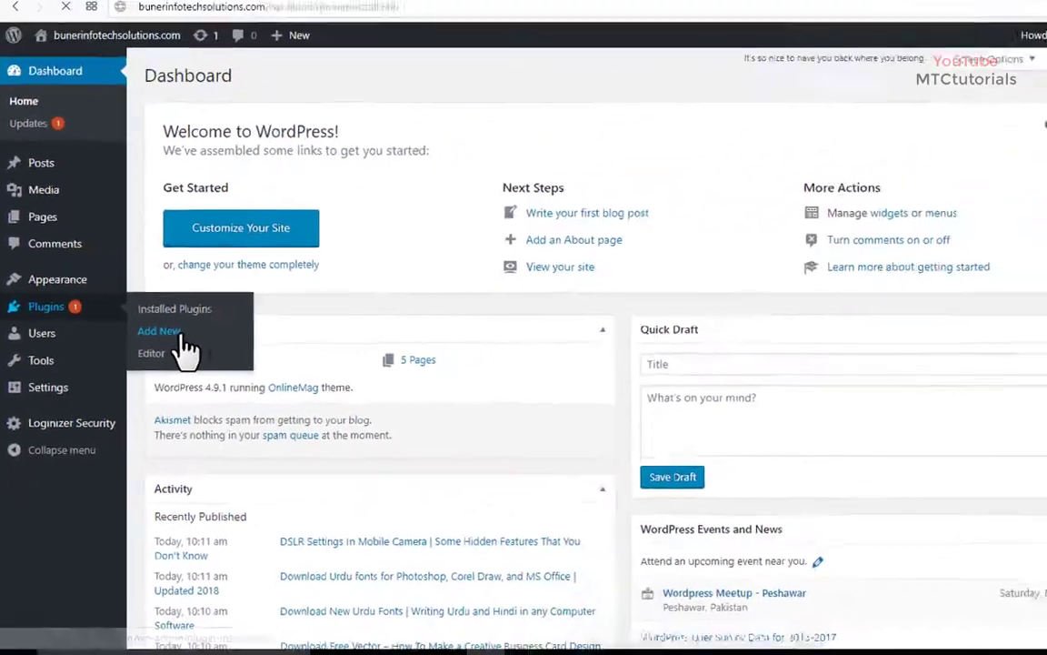
click(270, 320)
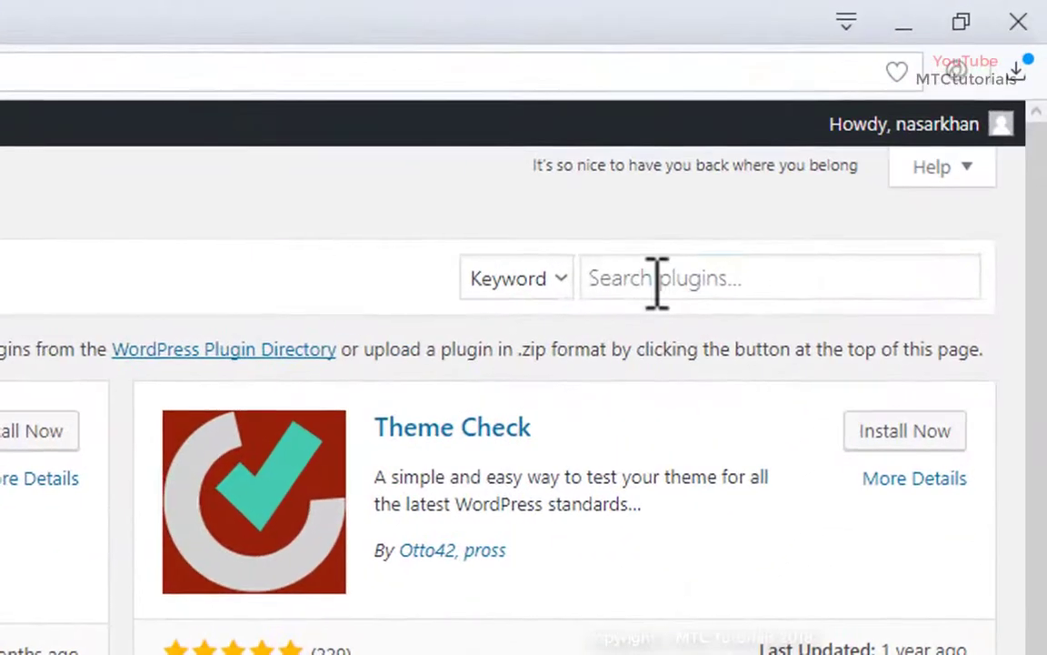
click(850, 142)
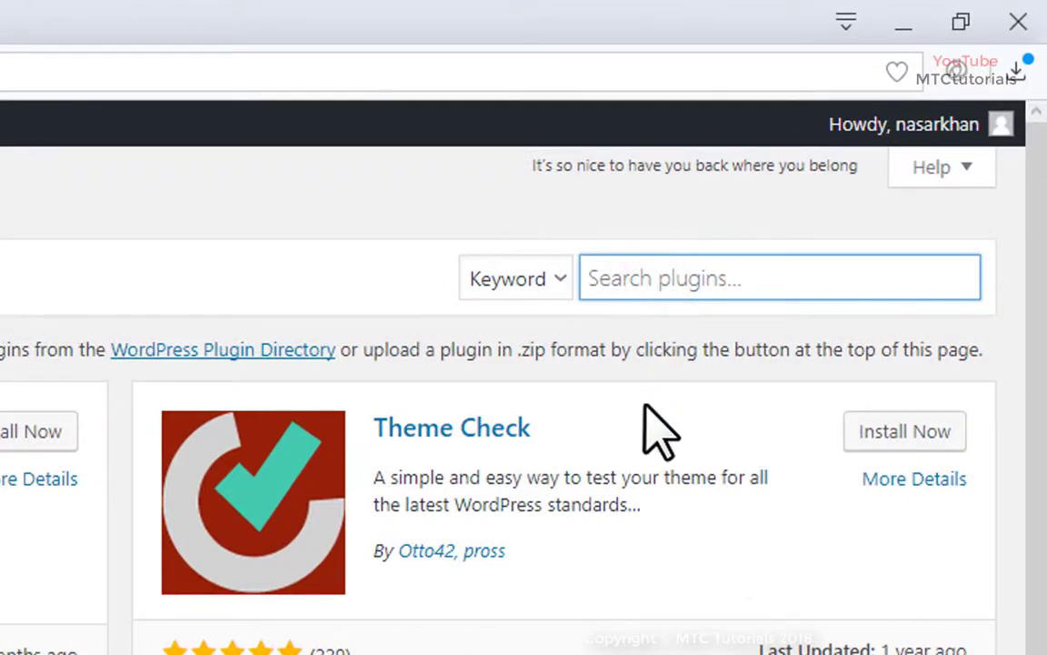
text(facebook instant arti)
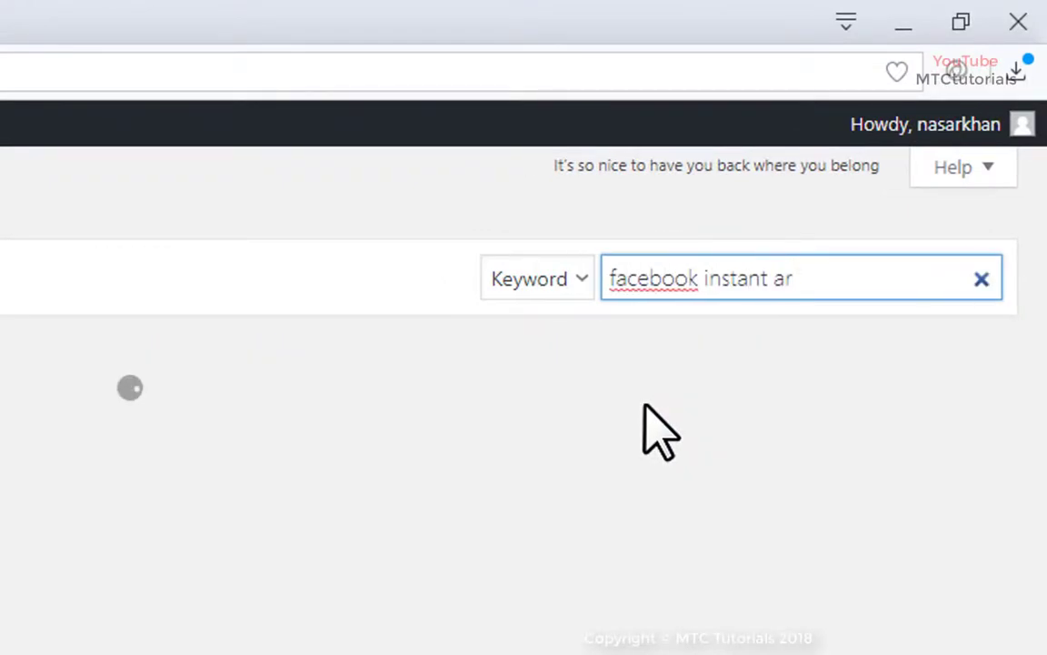
text(cles)
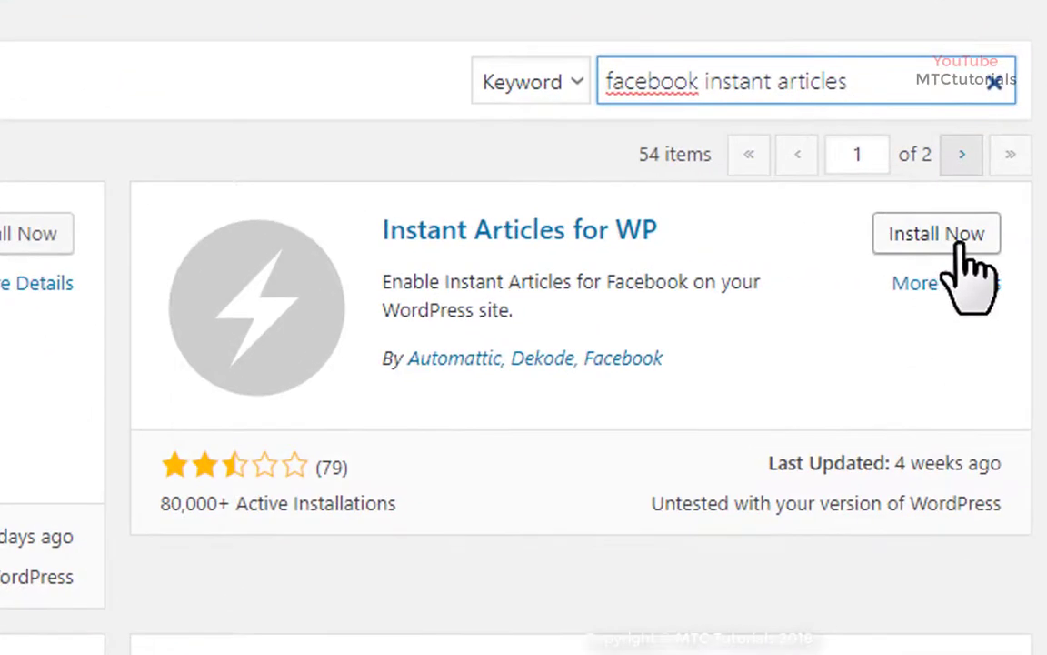
Install and activate the Instant Articles for WP plugin
click(941, 235)
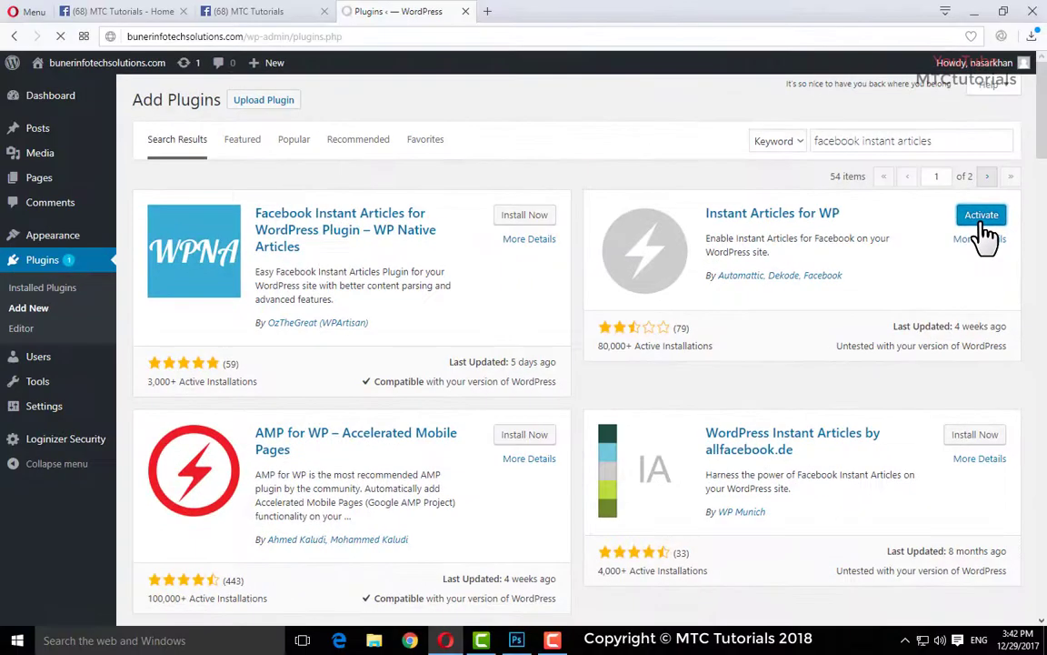
click(950, 247)
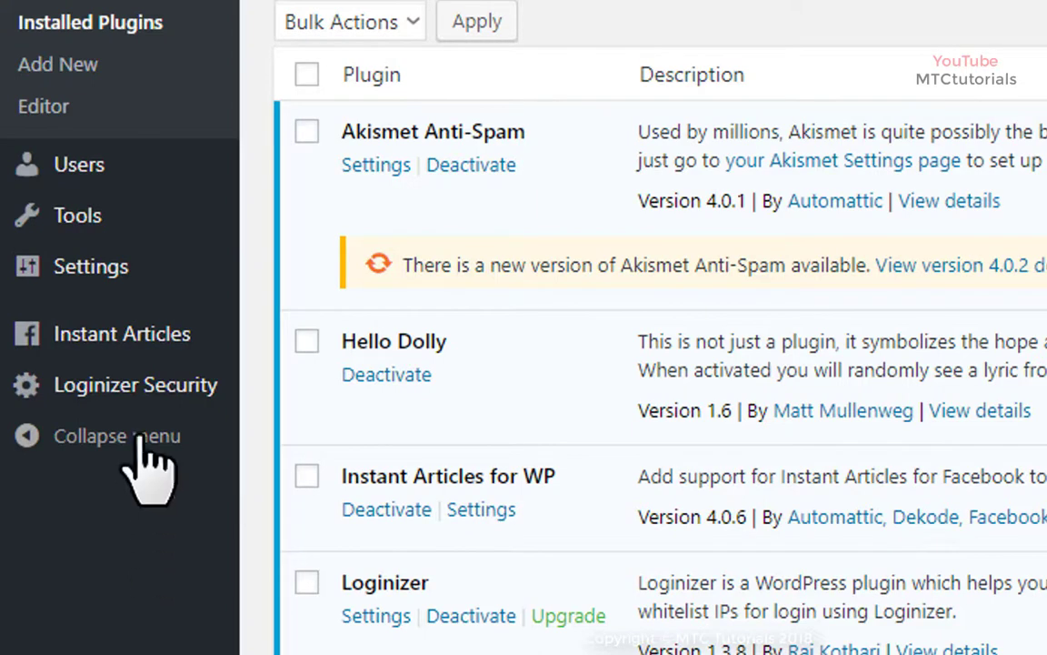
Open the Instant Articles plugin settings and place the cursor in the Facebook Page ID field
click(208, 340)
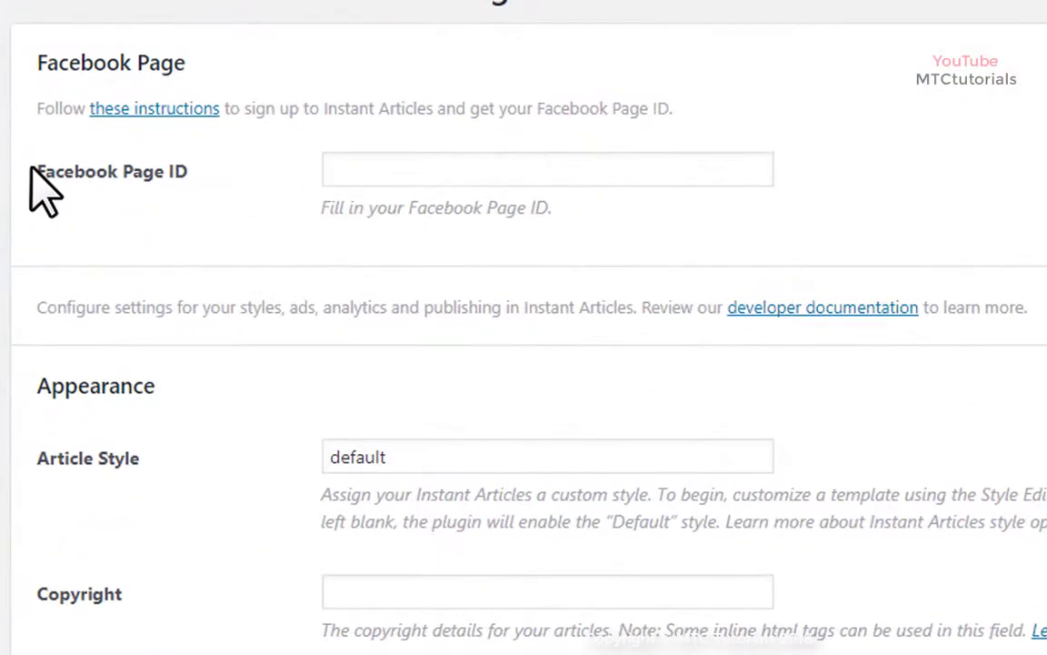
click(144, 196)
drag(51, 170, 195, 172)
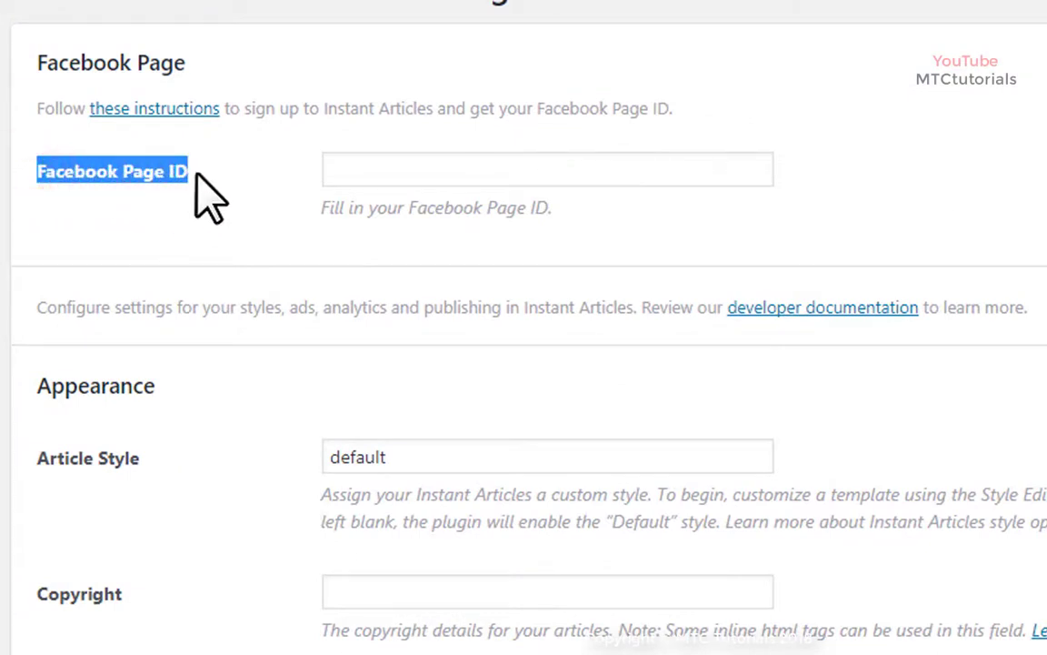
click(188, 194)
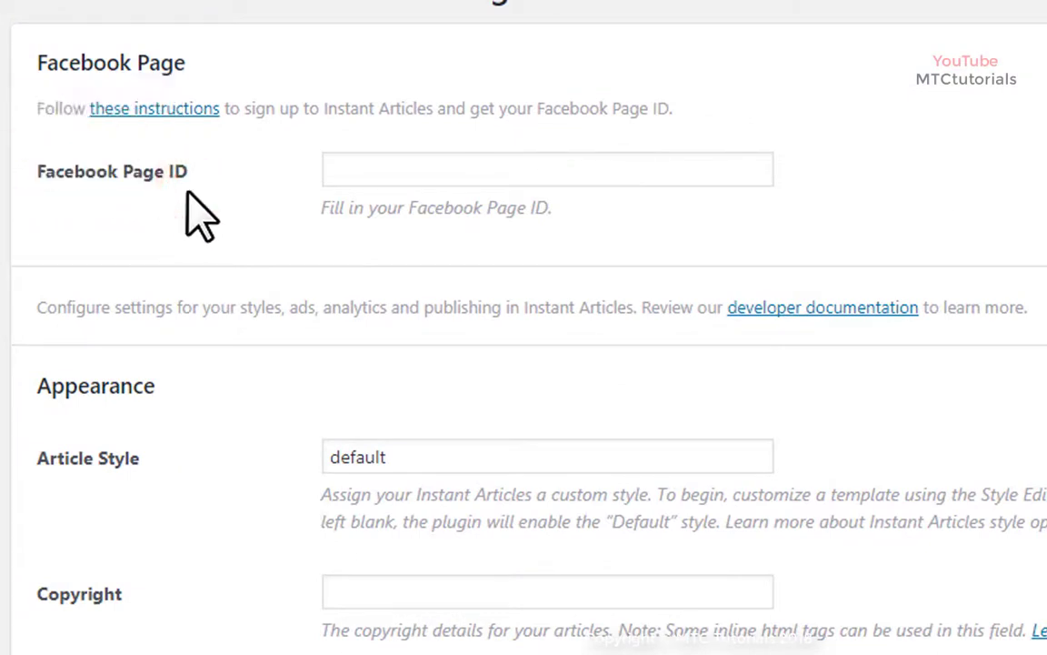
click(356, 169)
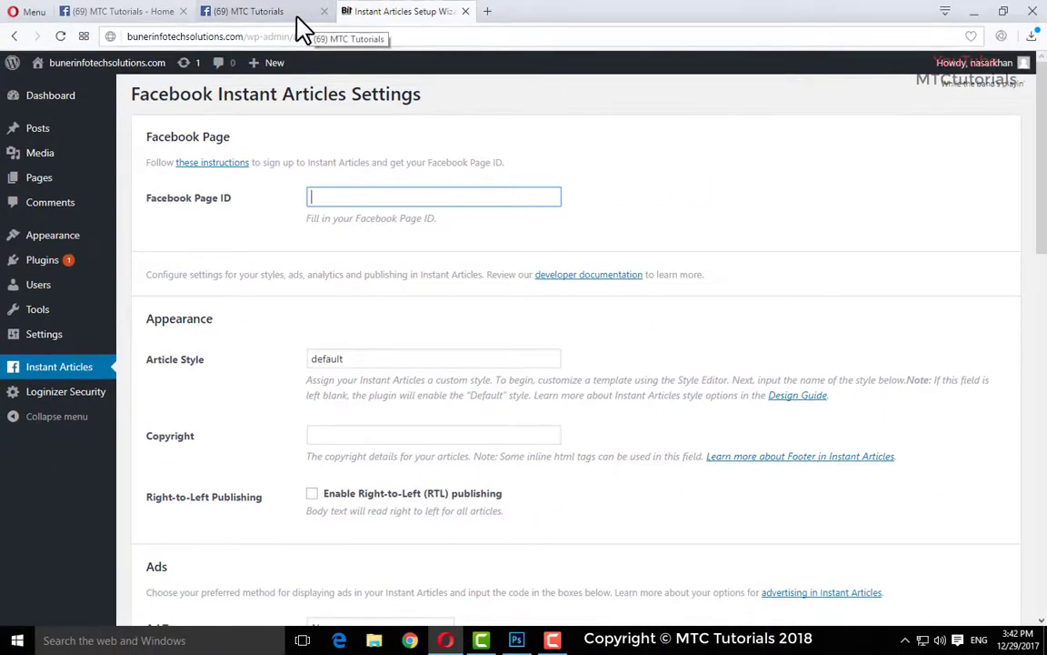
Copy the page ID given for WordPress plugin users in the Connect your site section of Facebook's Publishing Tools
click(299, 18)
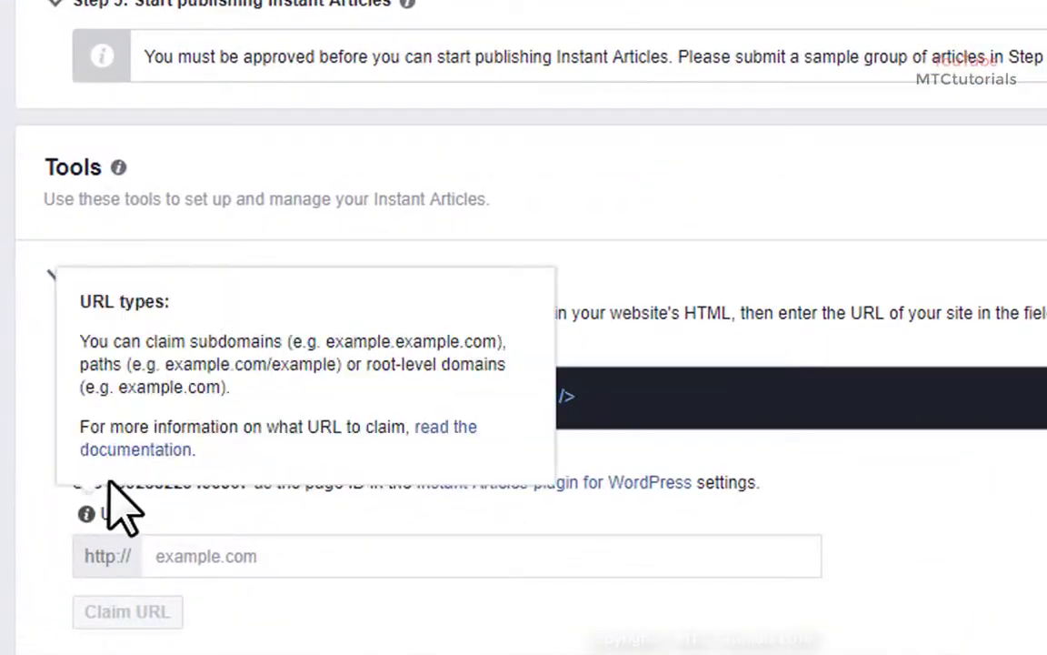
drag(108, 483, 240, 495)
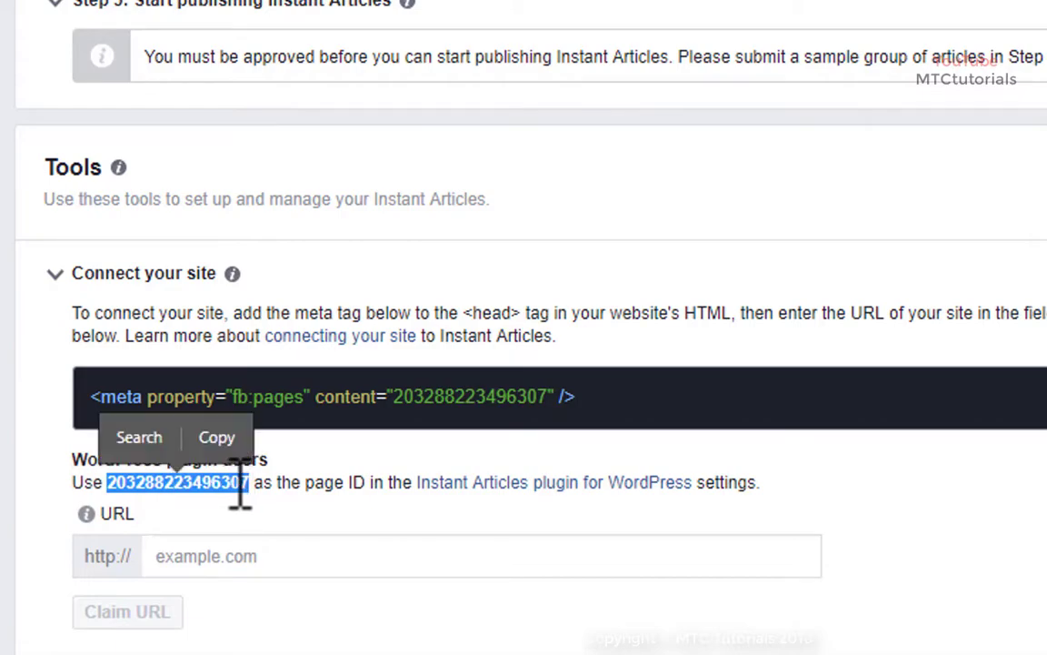
click(226, 434)
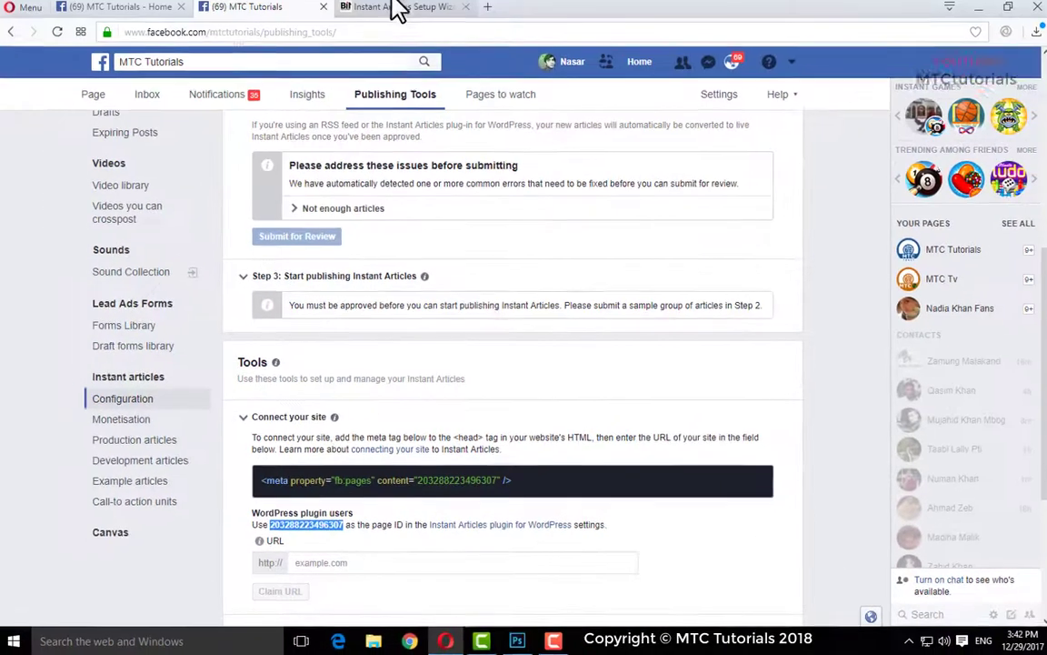
Paste the copied page ID into the Facebook Page ID field of the WordPress plugin settings and save the changes
click(398, 9)
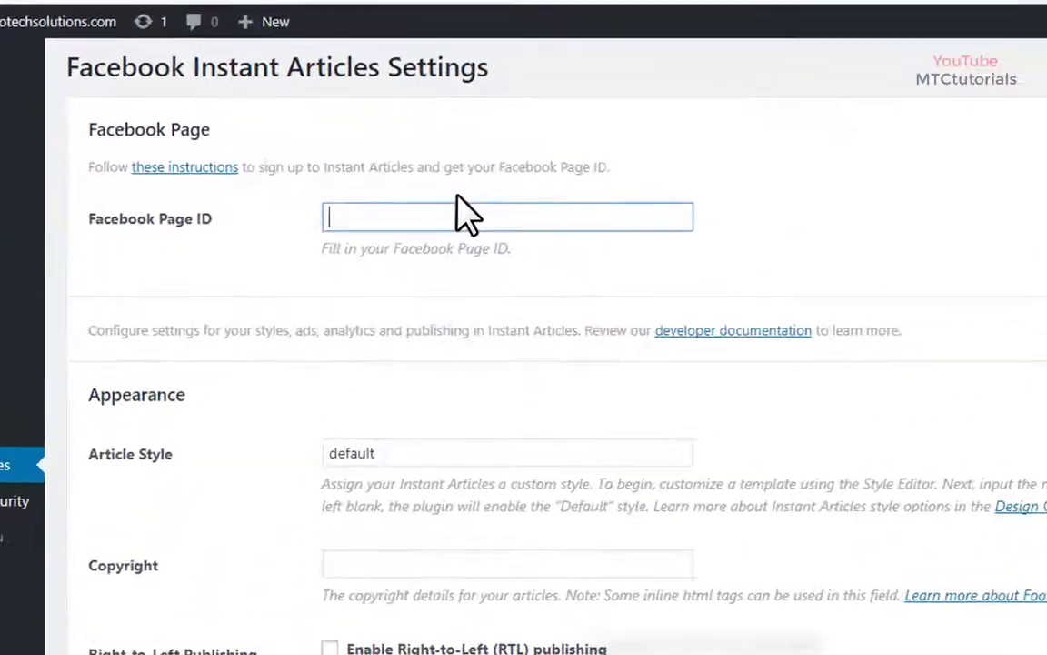
right_click(498, 229)
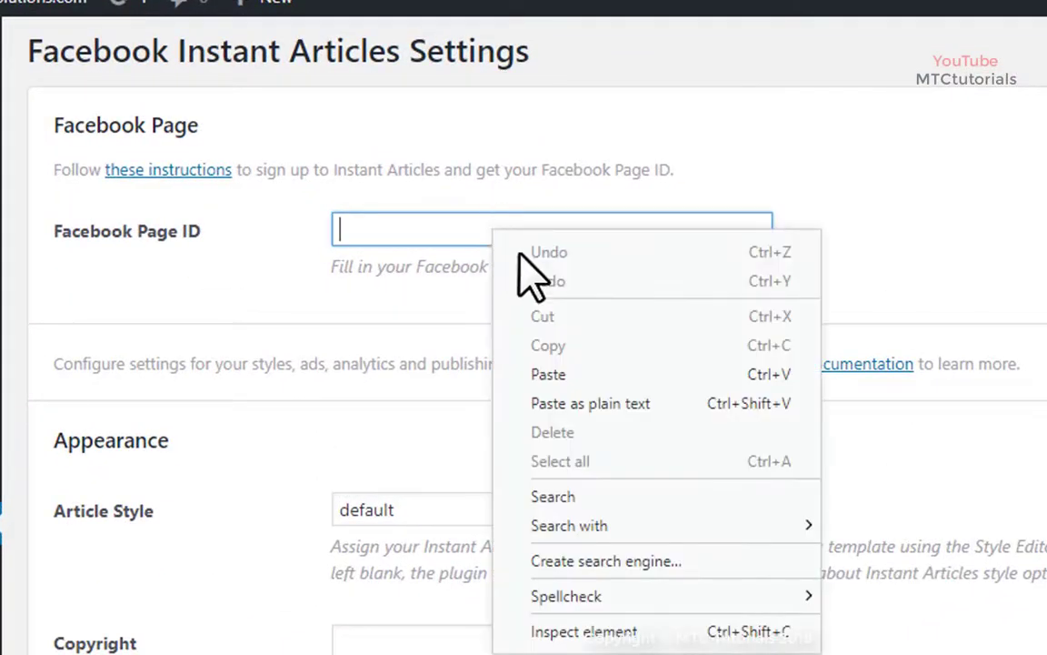
click(607, 375)
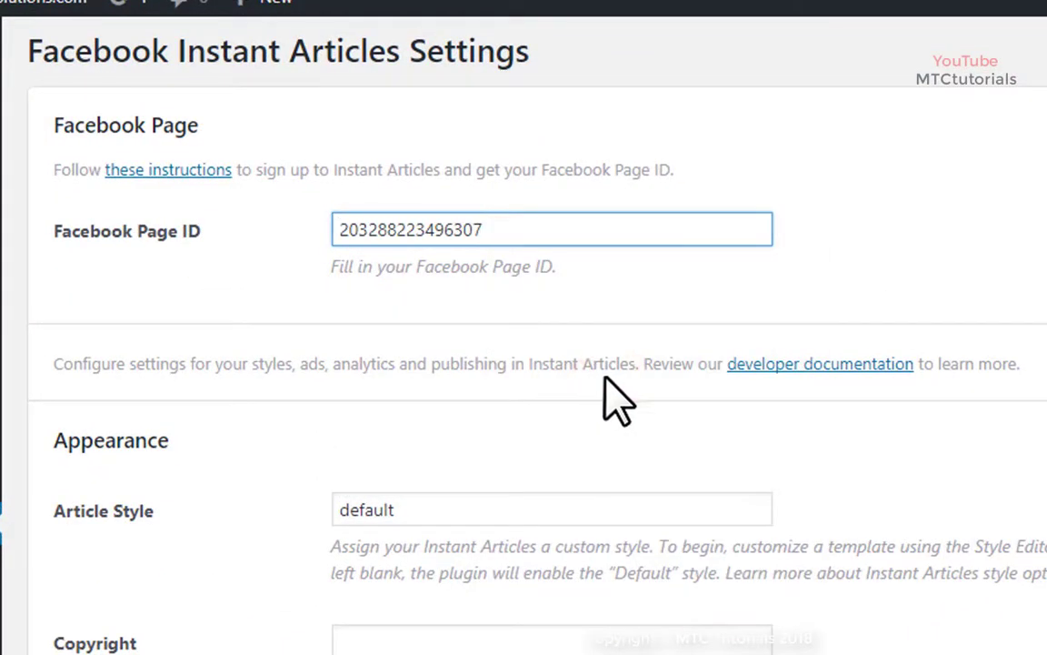
scroll(812, 427, down, 10)
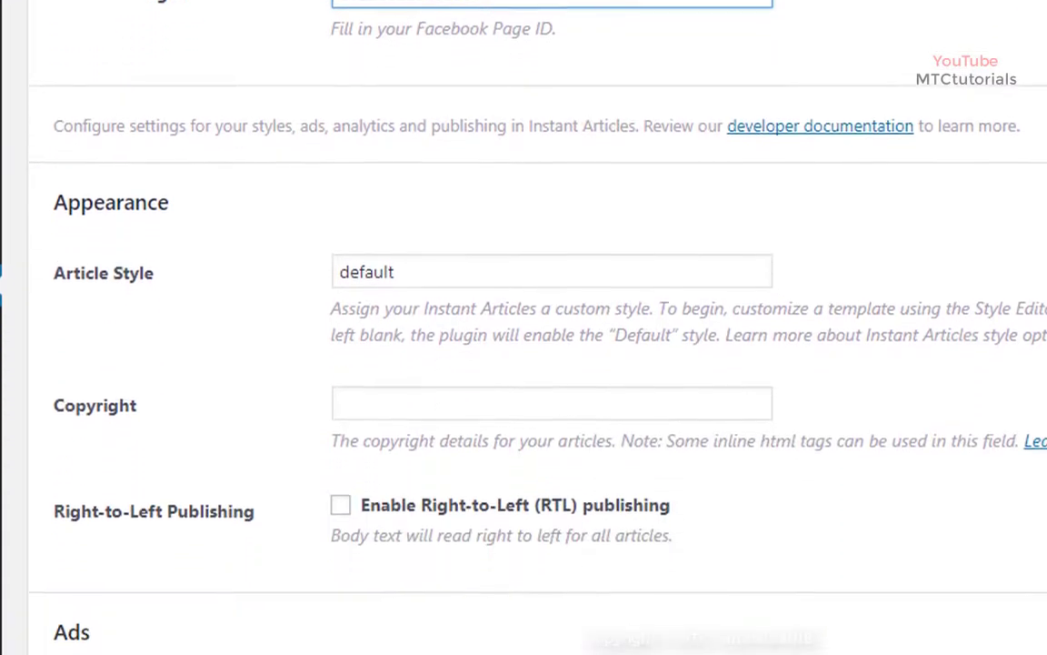
scroll(811, 427, down, 9)
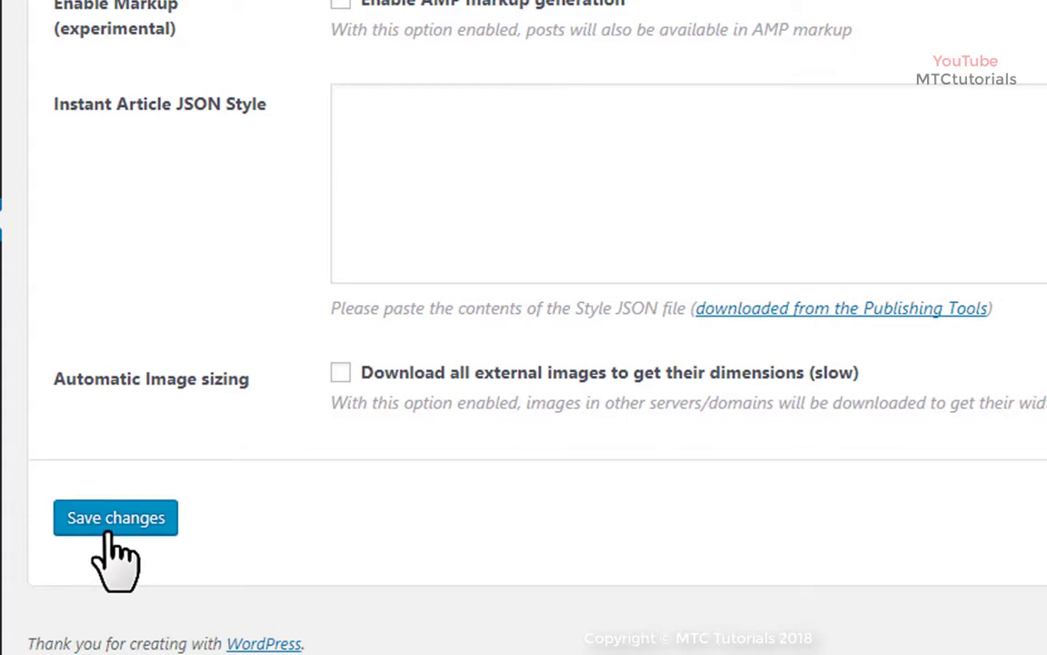
click(108, 531)
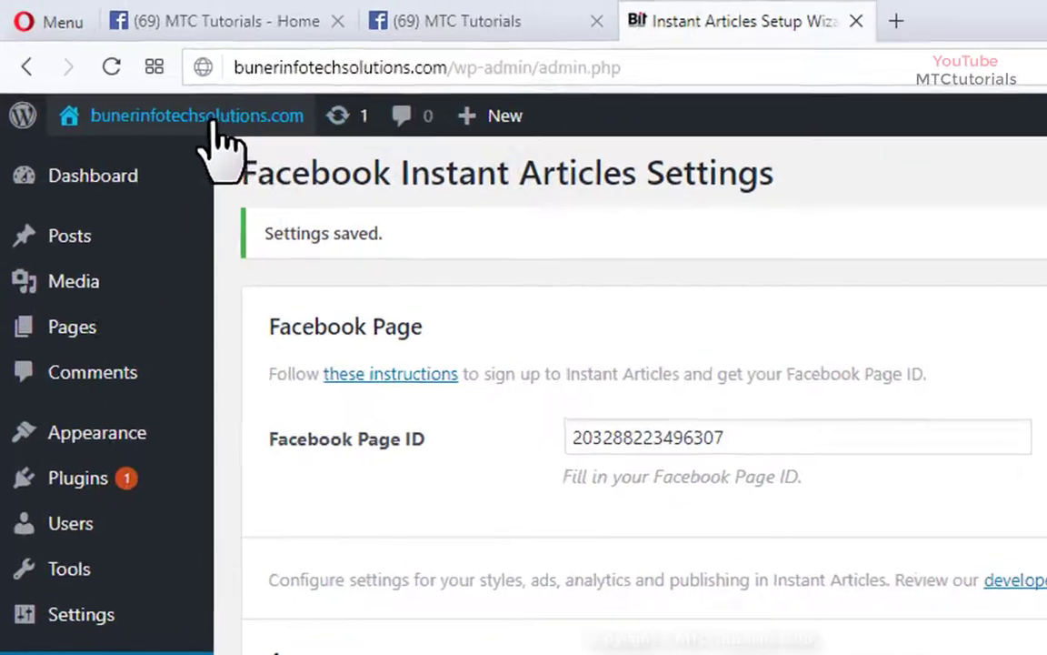
Open the live WordPress site in a new browser tab and copy its web address
mouse_move(117, 66)
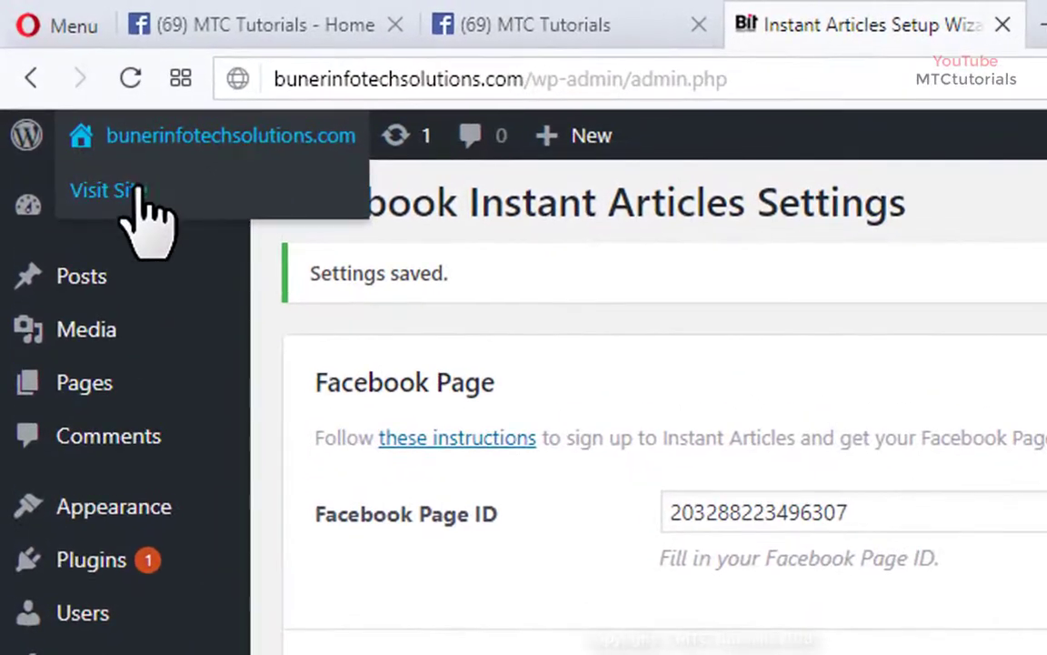
right_click(136, 195)
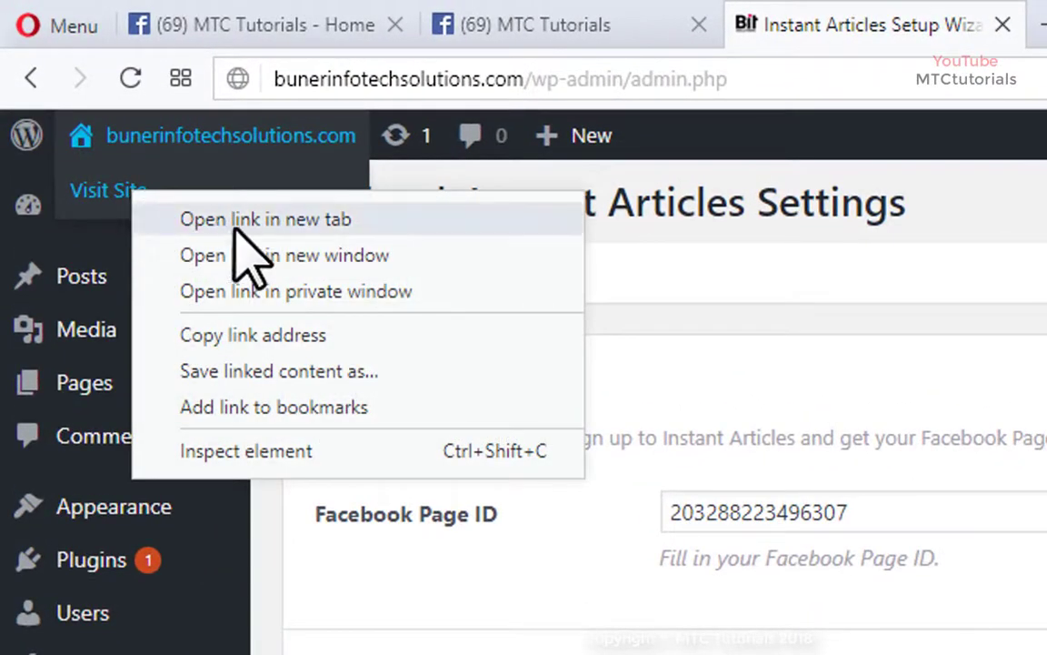
click(366, 219)
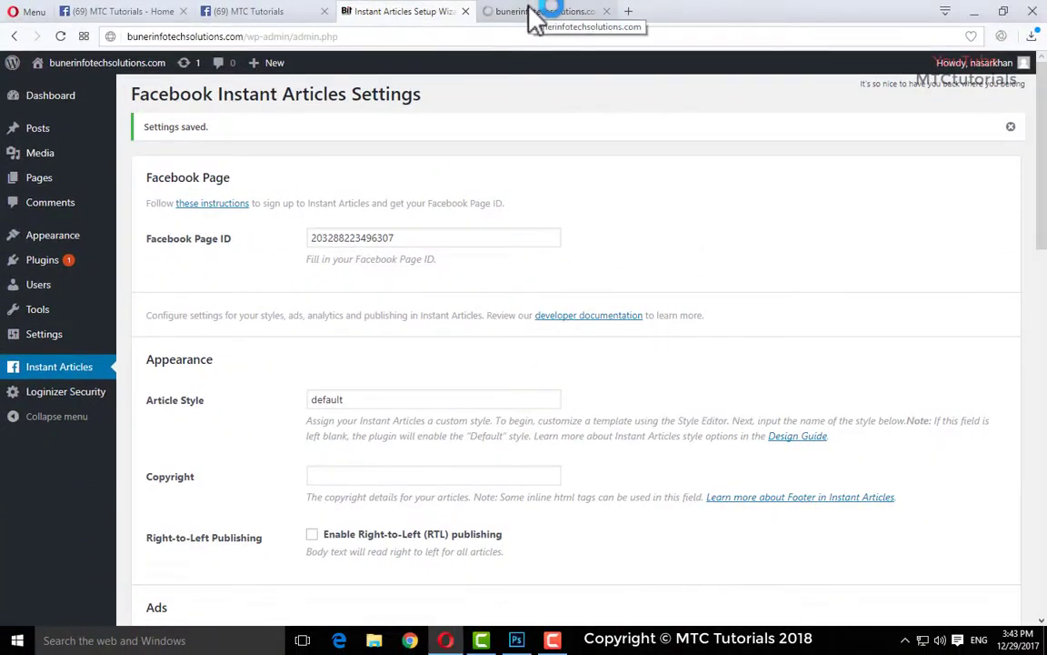
click(535, 16)
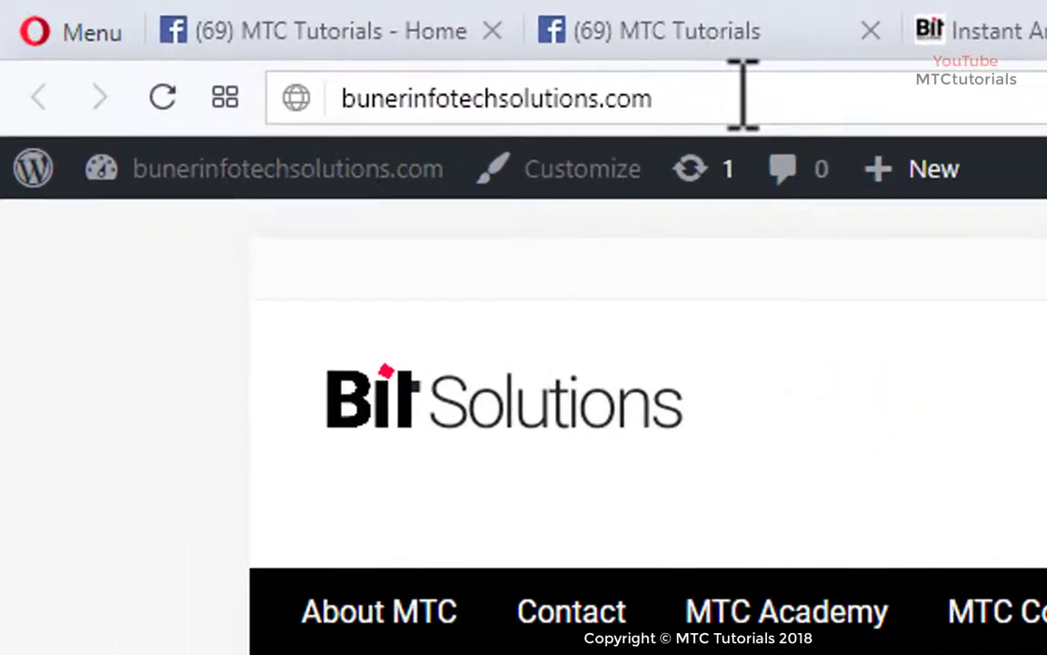
drag(743, 96, 335, 96)
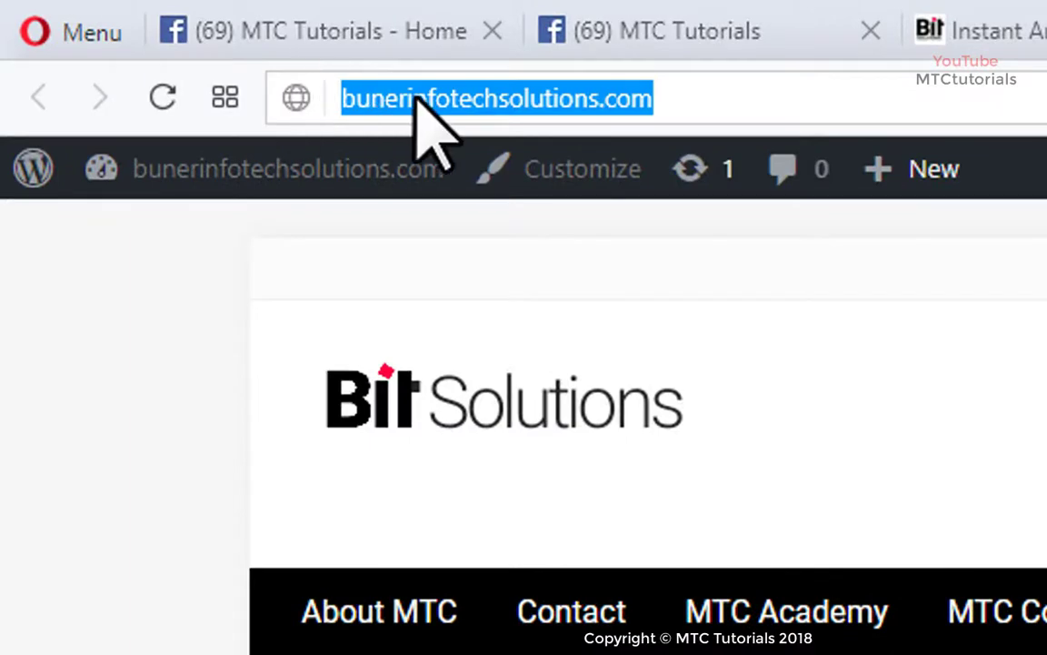
right_click(570, 109)
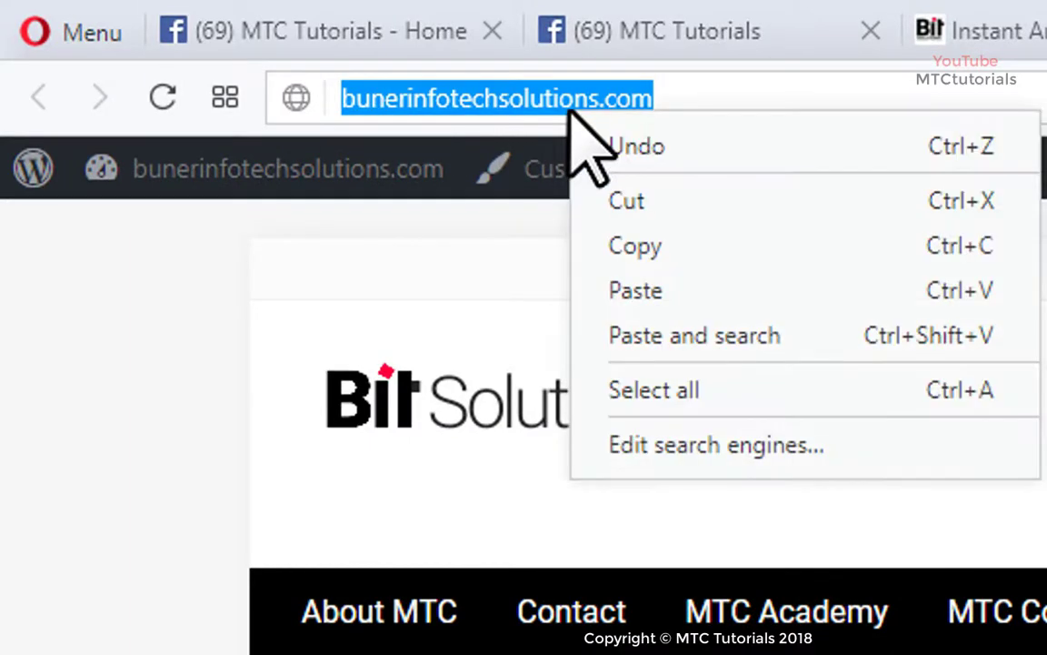
click(730, 247)
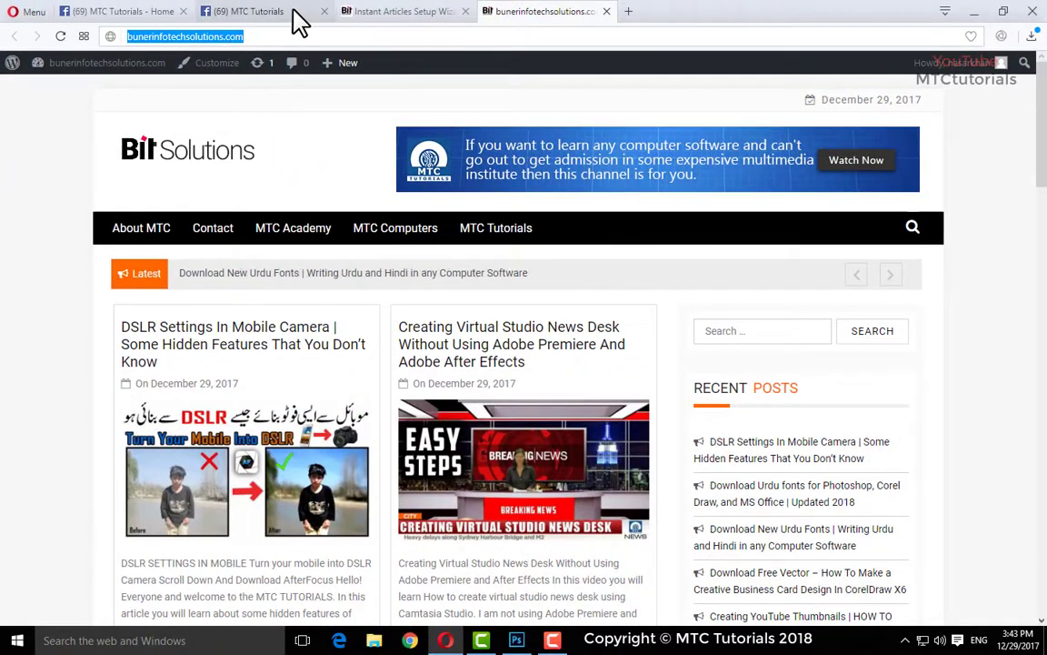
click(300, 20)
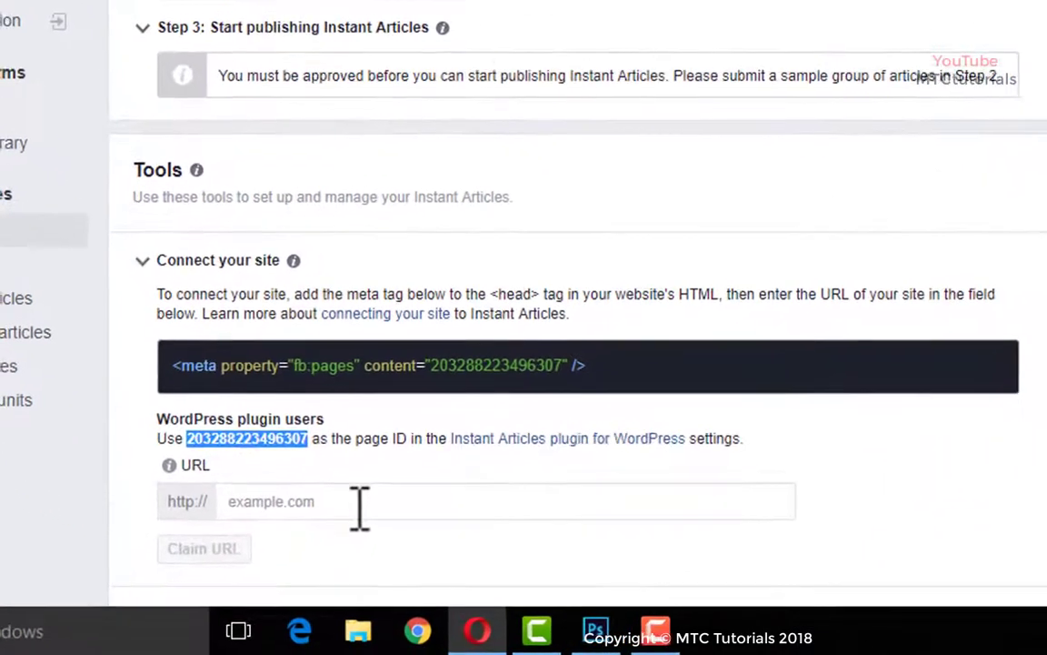
click(375, 564)
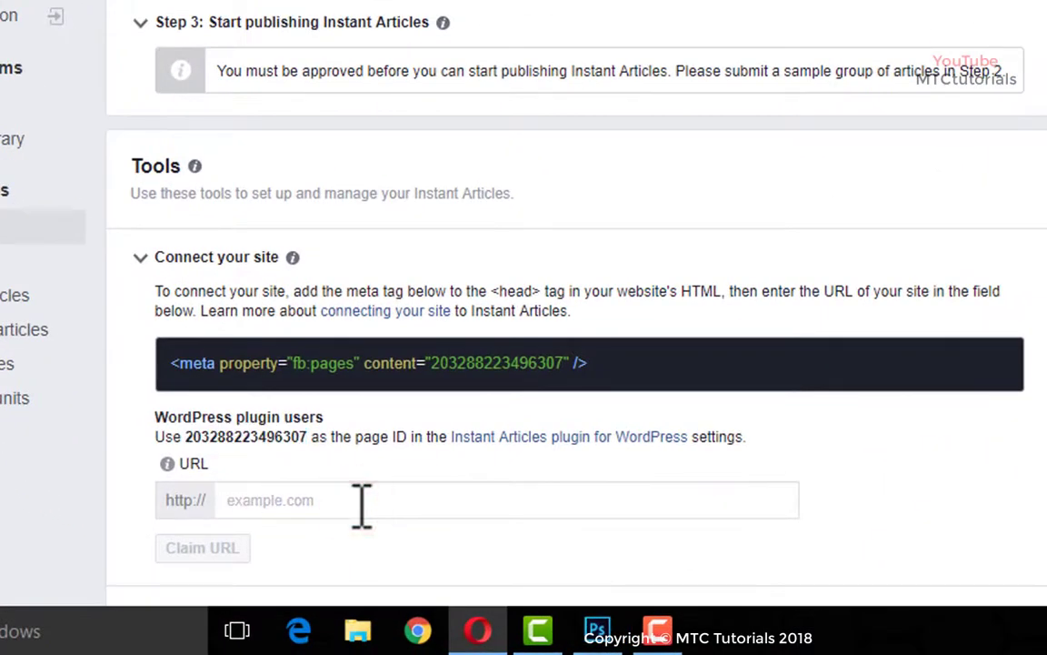
right_click(362, 503)
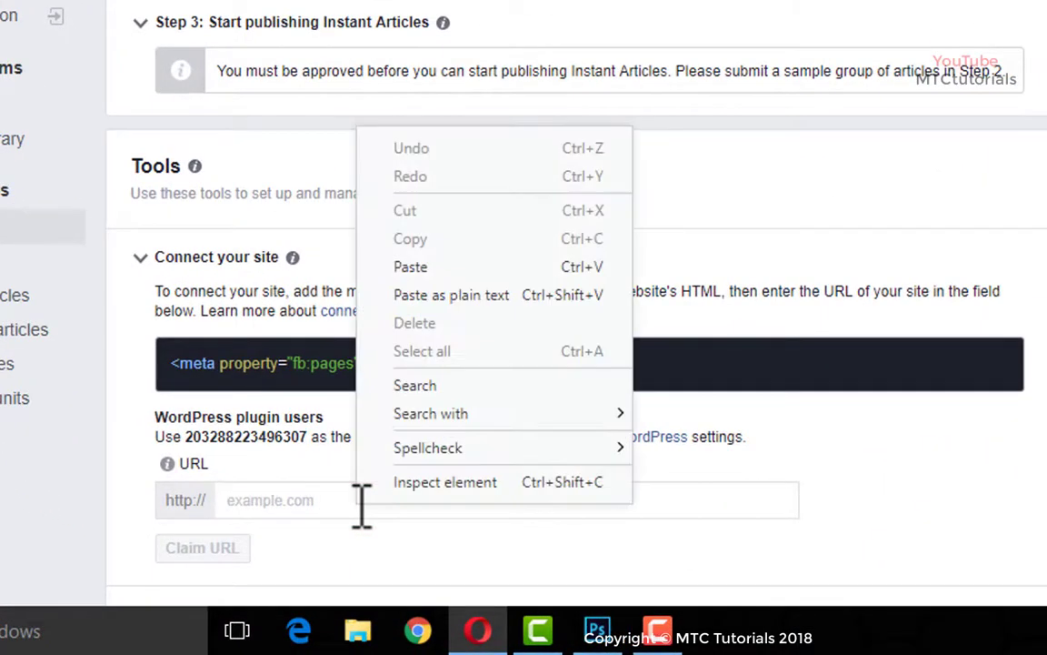
click(435, 271)
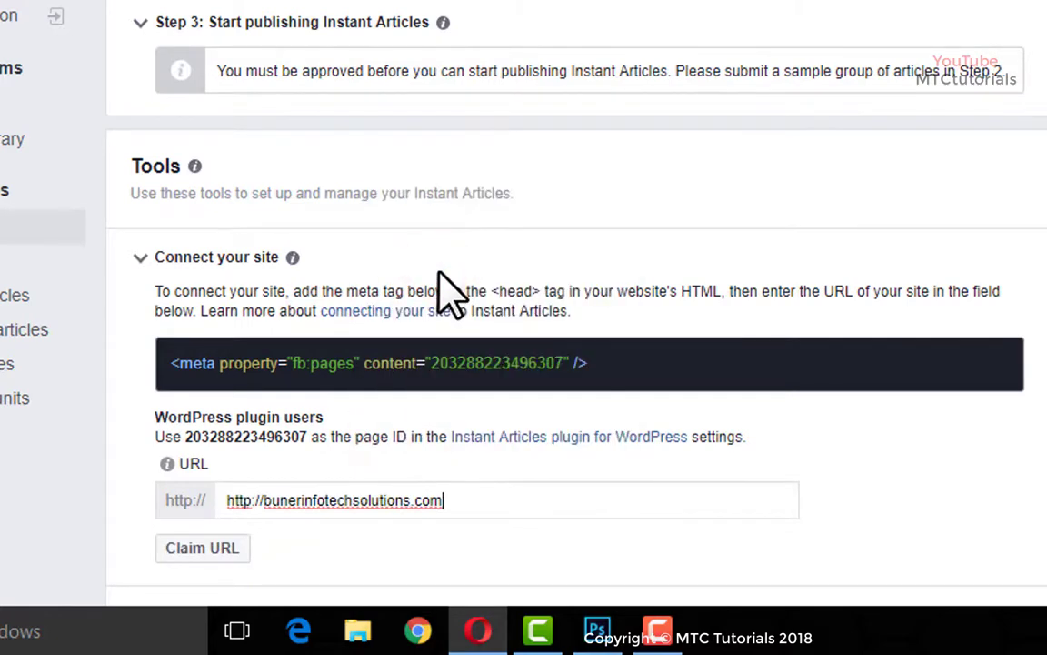
click(233, 550)
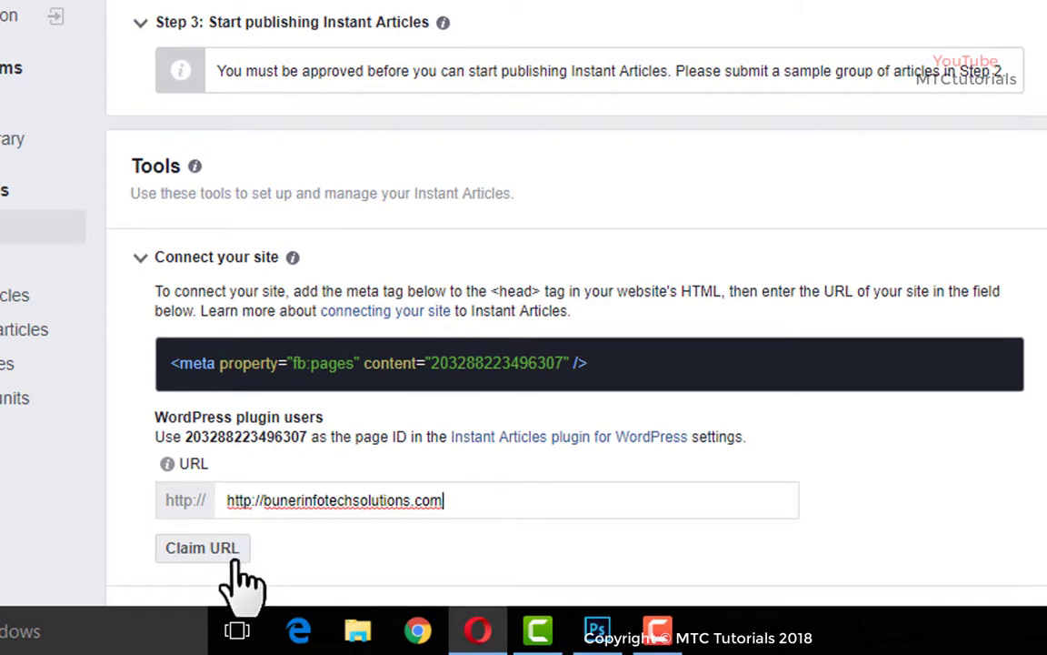
click(232, 551)
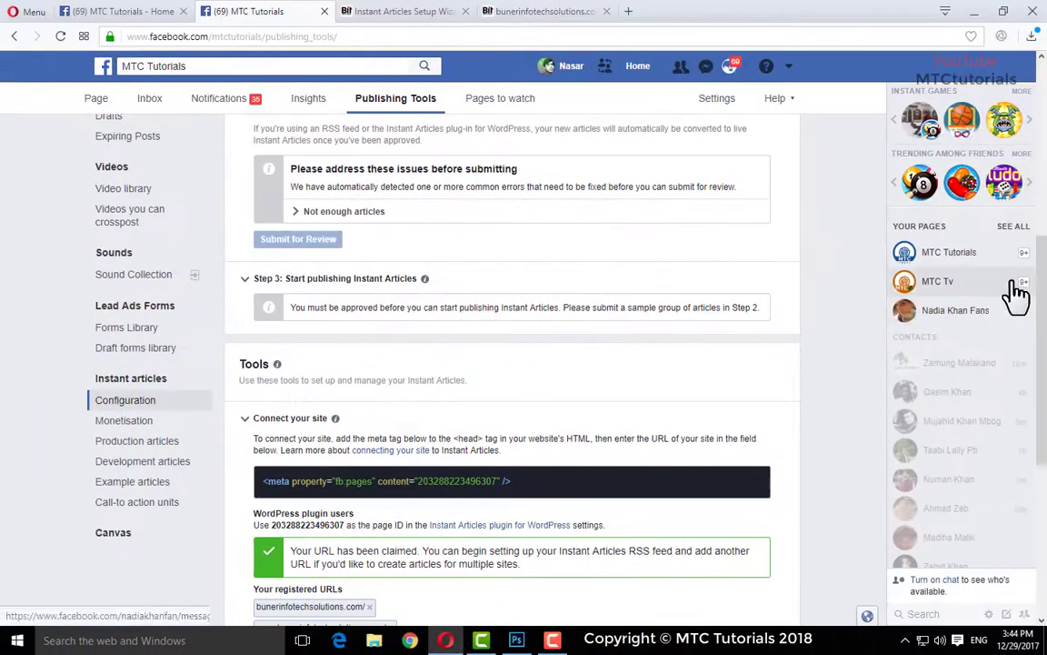
Copy the web address bunerinfotechsolutions.com from the live WordPress site's browser tab
drag(1044, 291, 1041, 339)
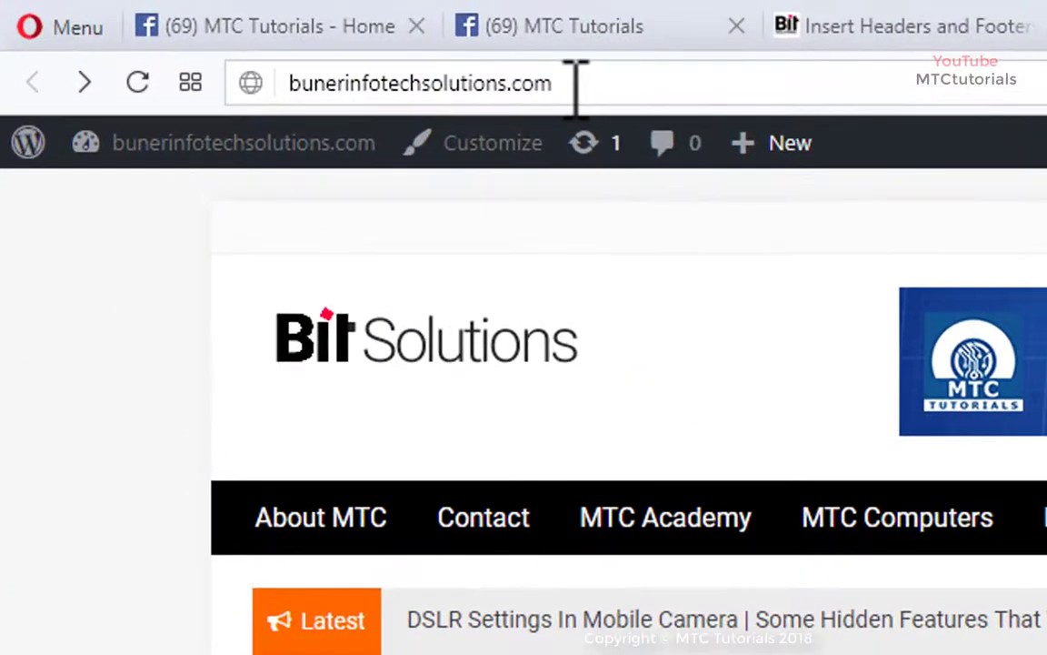
drag(570, 82, 273, 84)
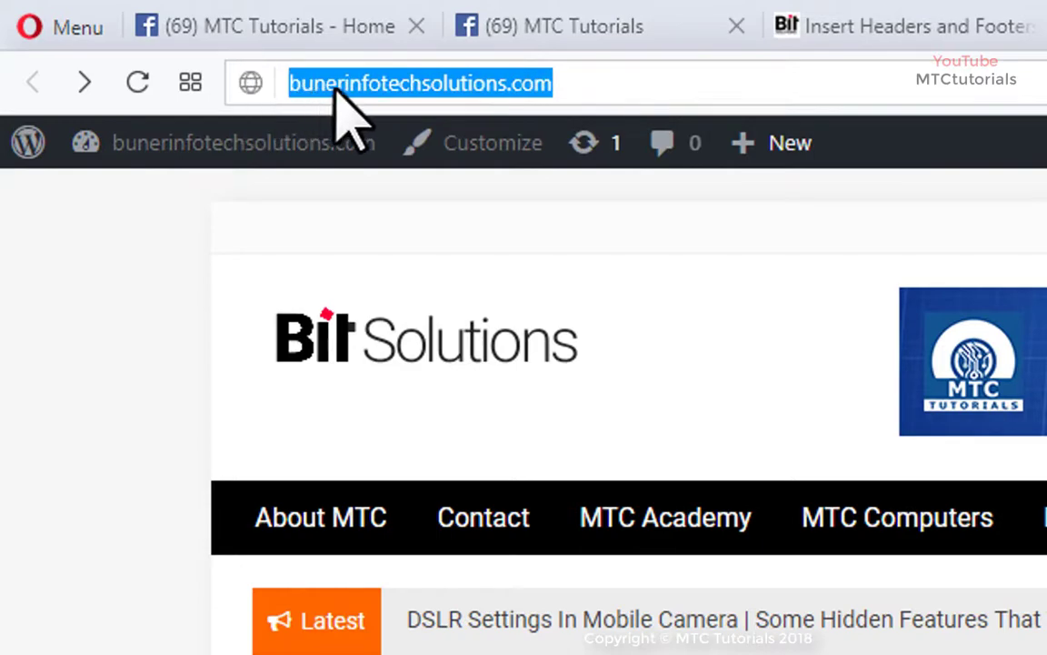
right_click(338, 91)
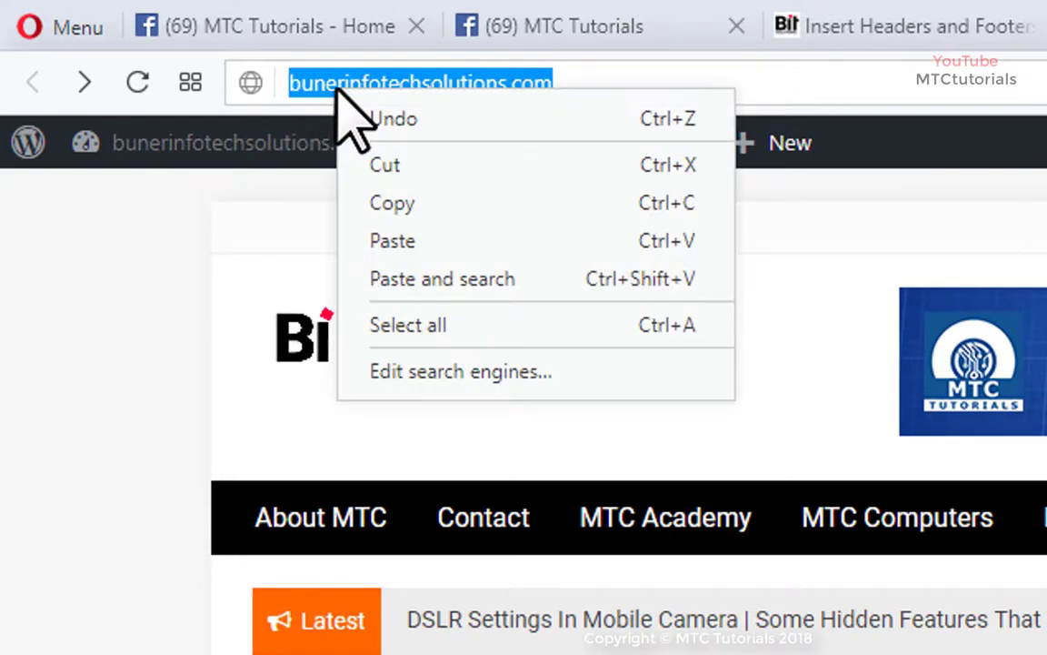
click(419, 209)
click(677, 39)
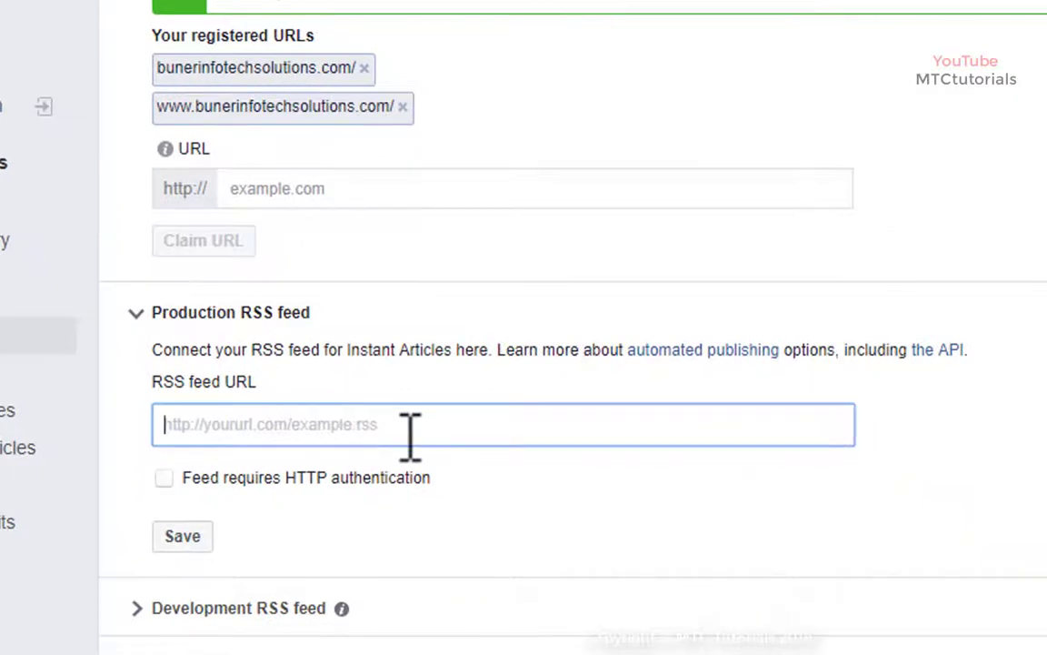
right_click(411, 429)
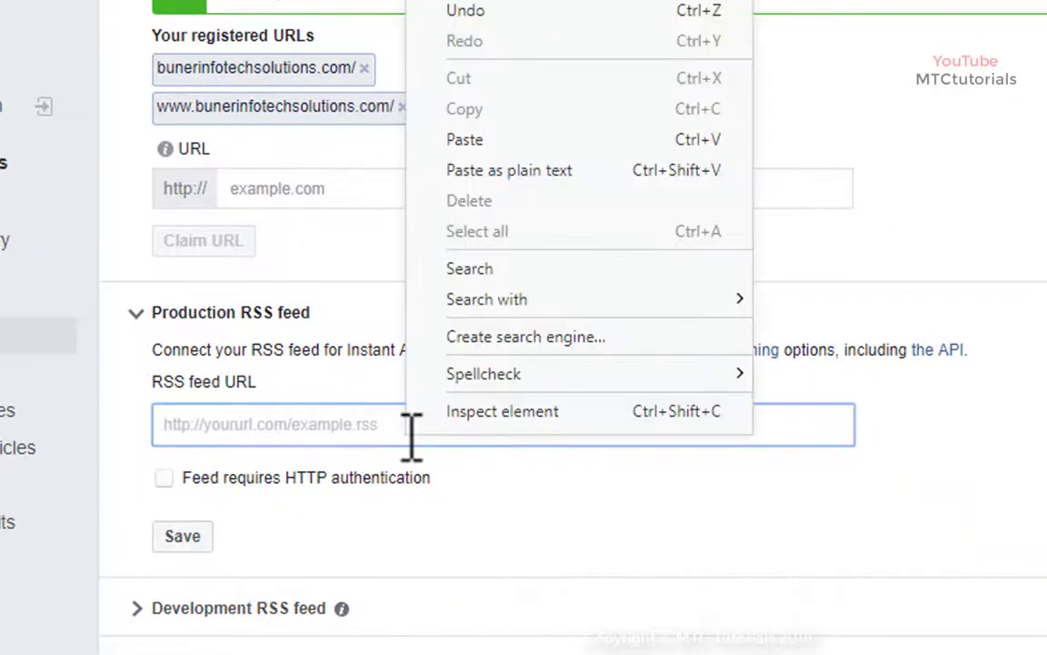
click(529, 141)
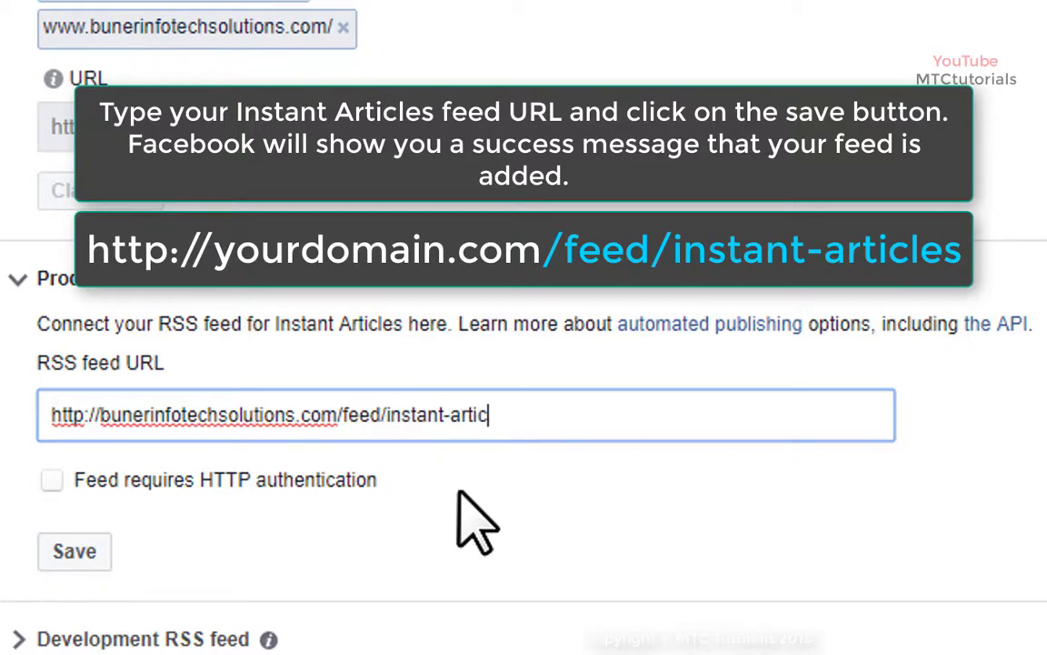
text(les)
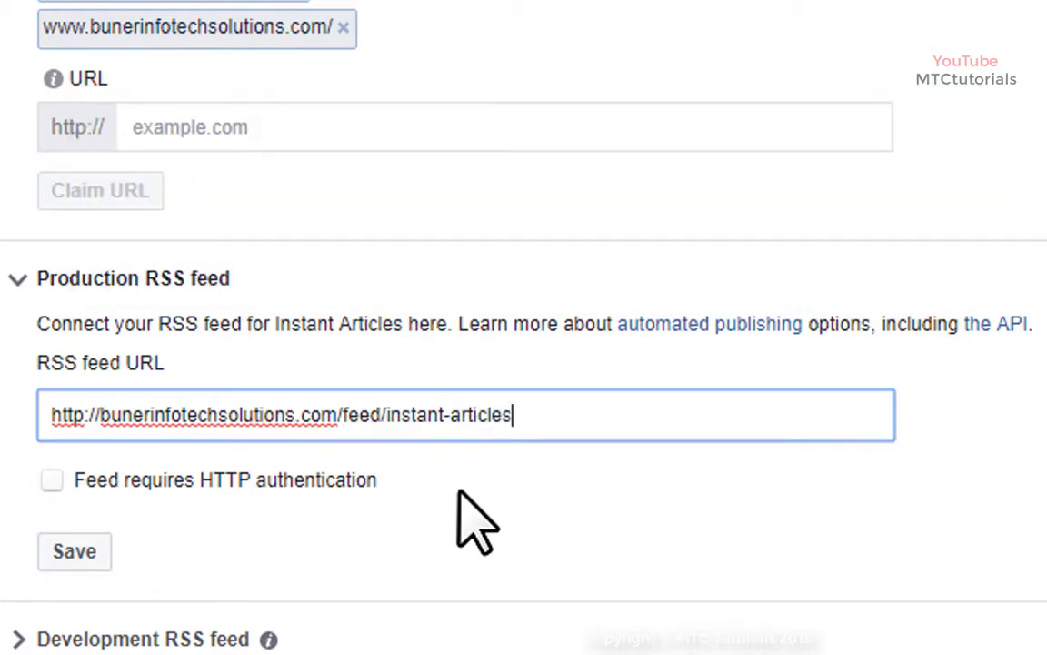
click(65, 556)
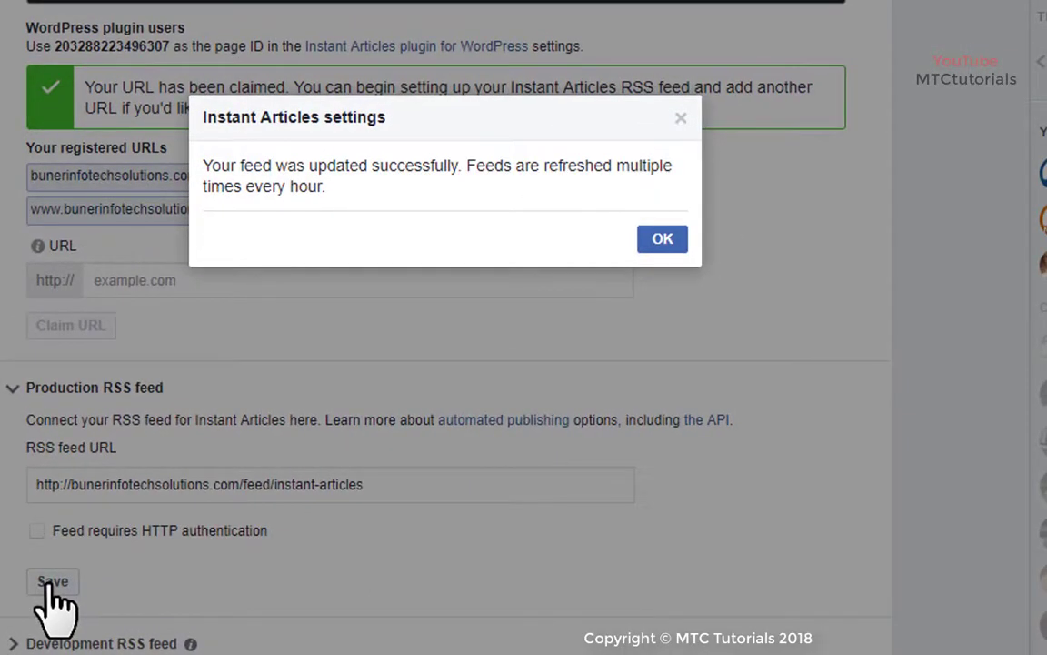
click(665, 251)
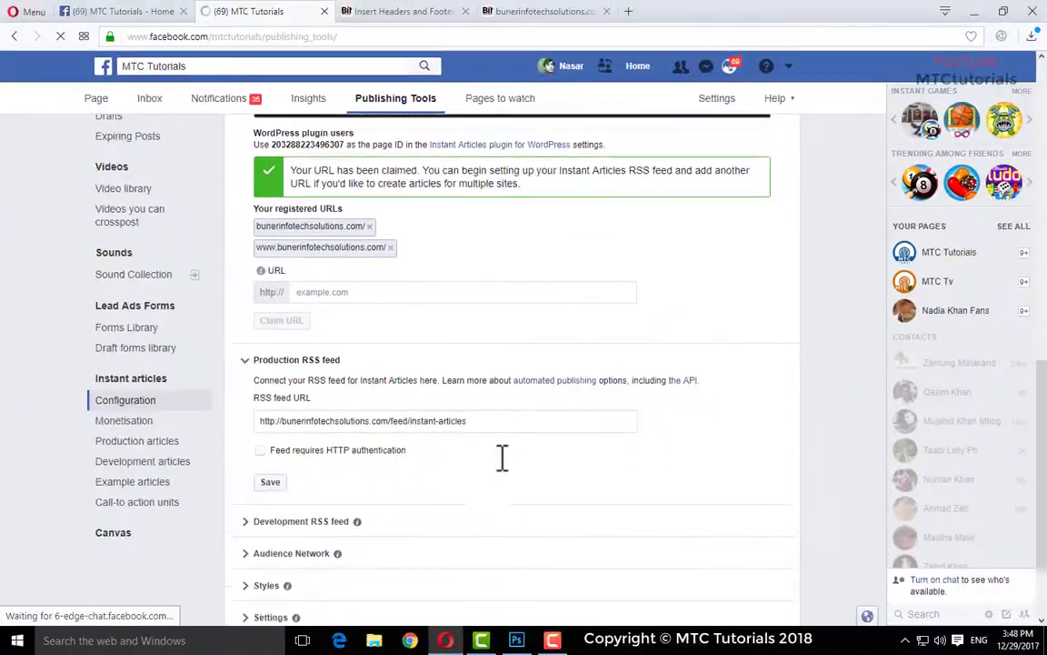
scroll(502, 457, down, 1)
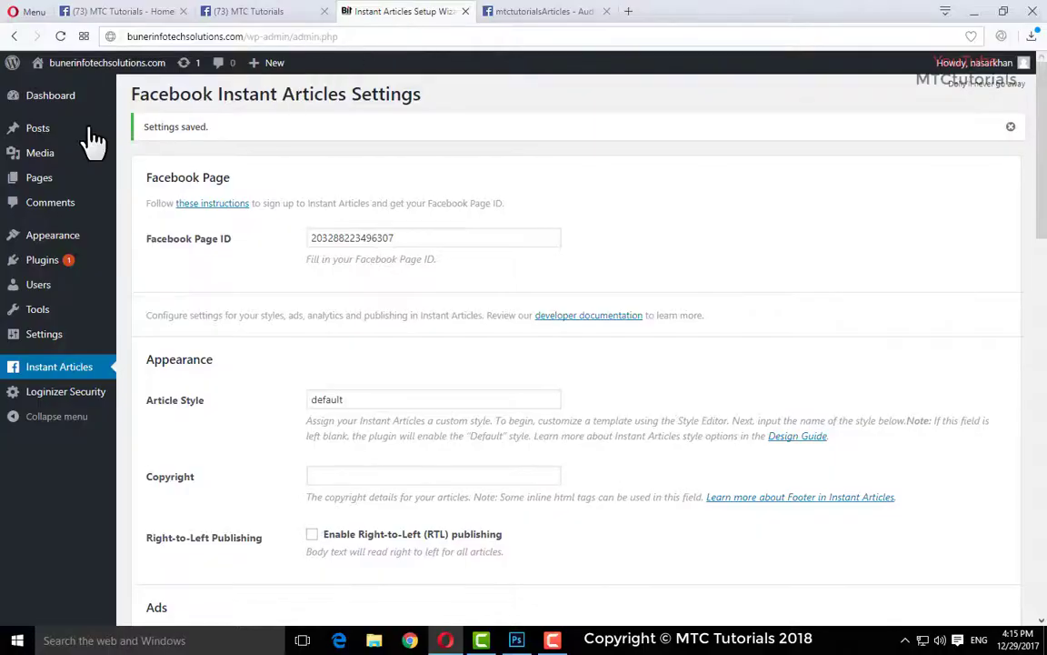
In the WordPress posts list, re-save the DSLR Settings, Download New Urdu Fonts and Download Urdu fonts posts using Quick Edit
mouse_move(41, 134)
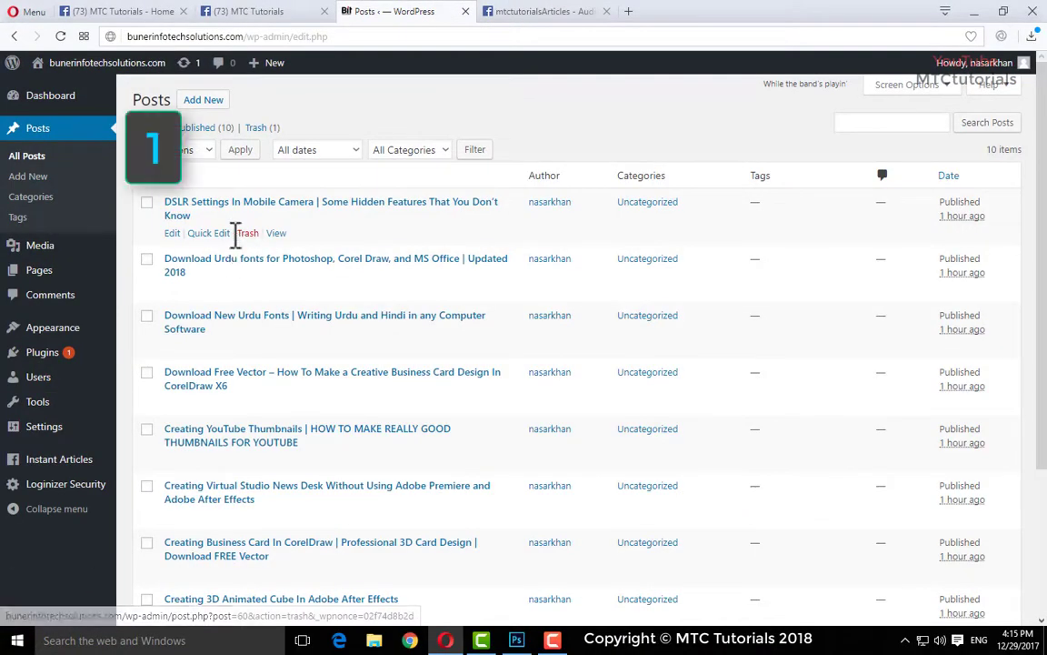
click(209, 234)
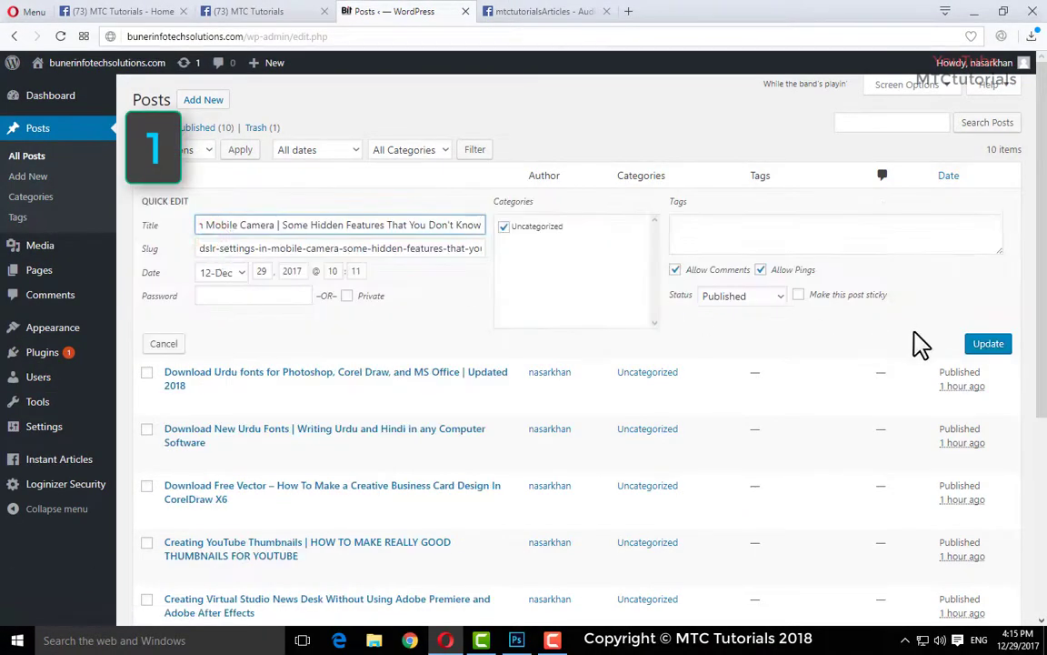
click(988, 344)
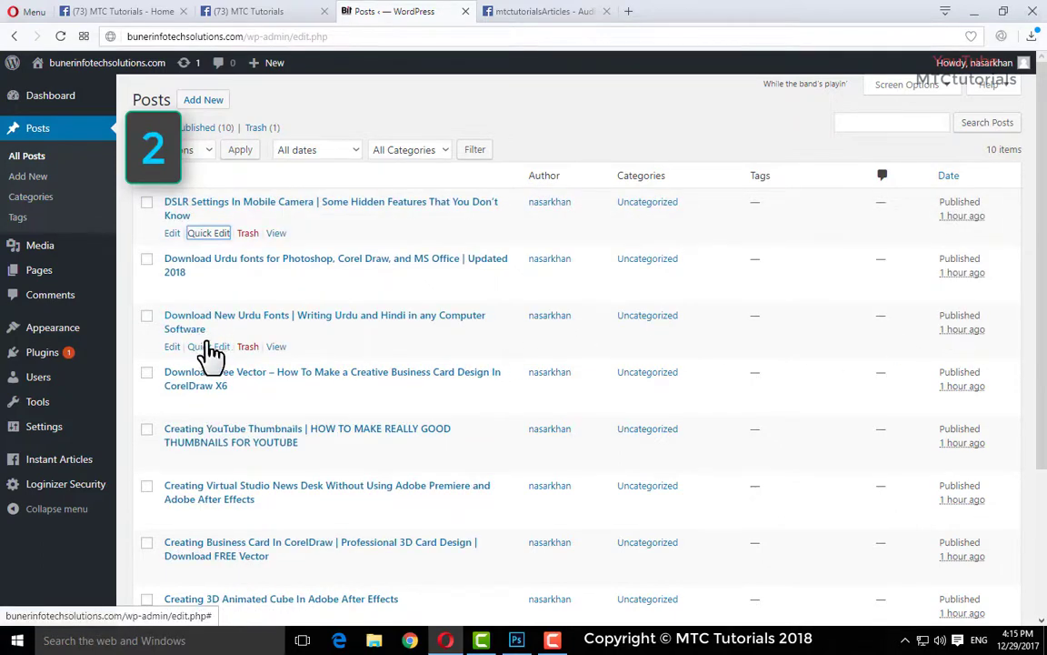
click(207, 346)
click(983, 460)
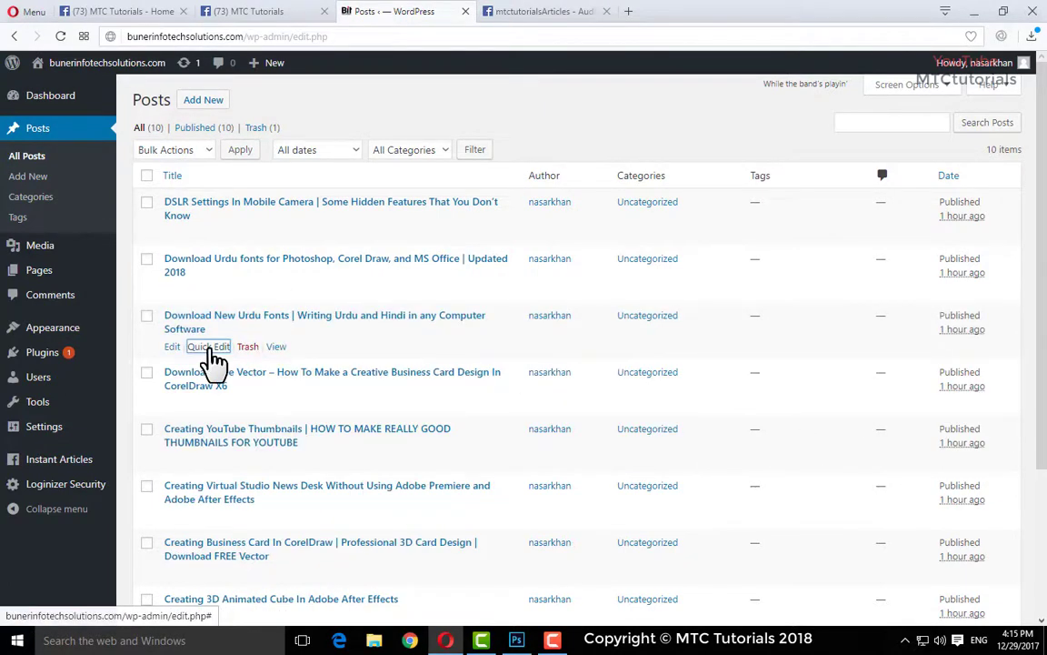
click(212, 290)
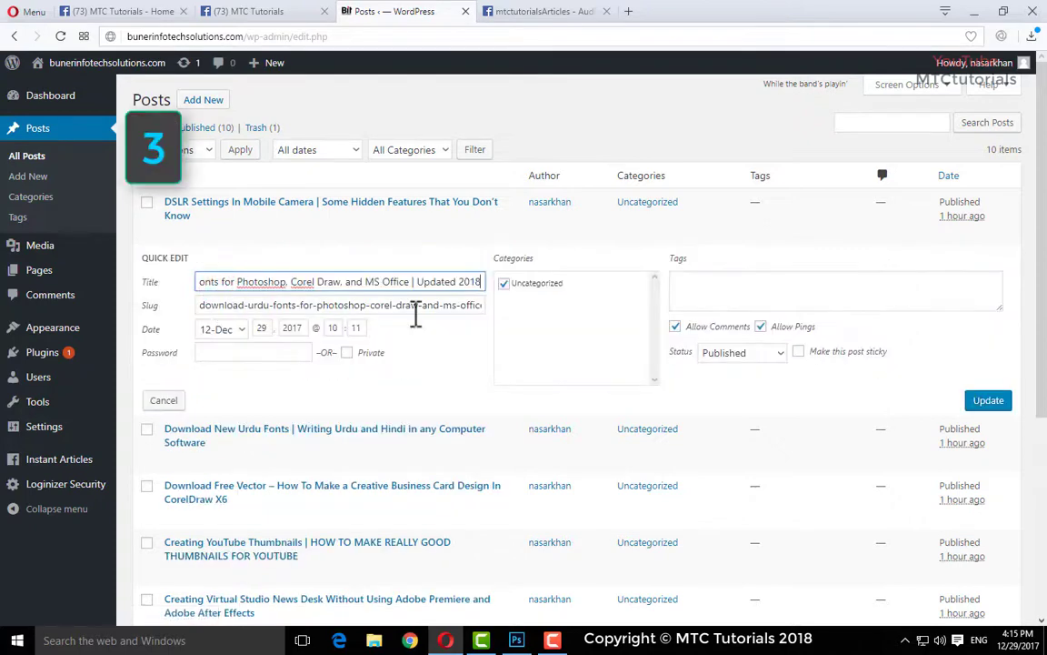
click(1004, 406)
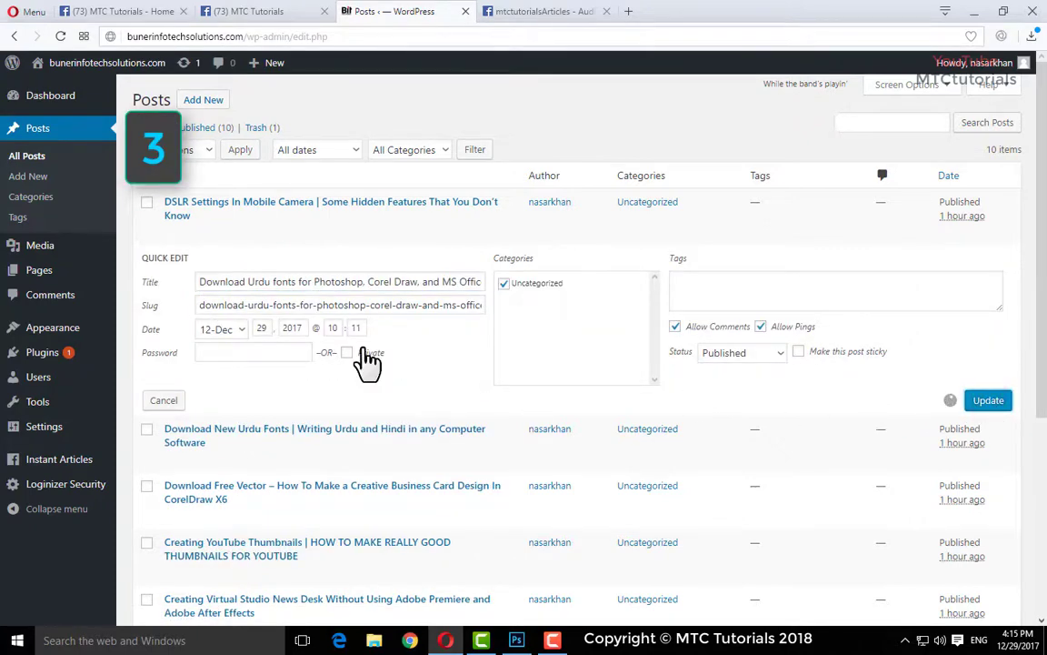
Re-save the Download Free Vector, Creating YouTube Thumbnails and Creating Virtual Studio News Desk posts using Quick Edit
click(207, 403)
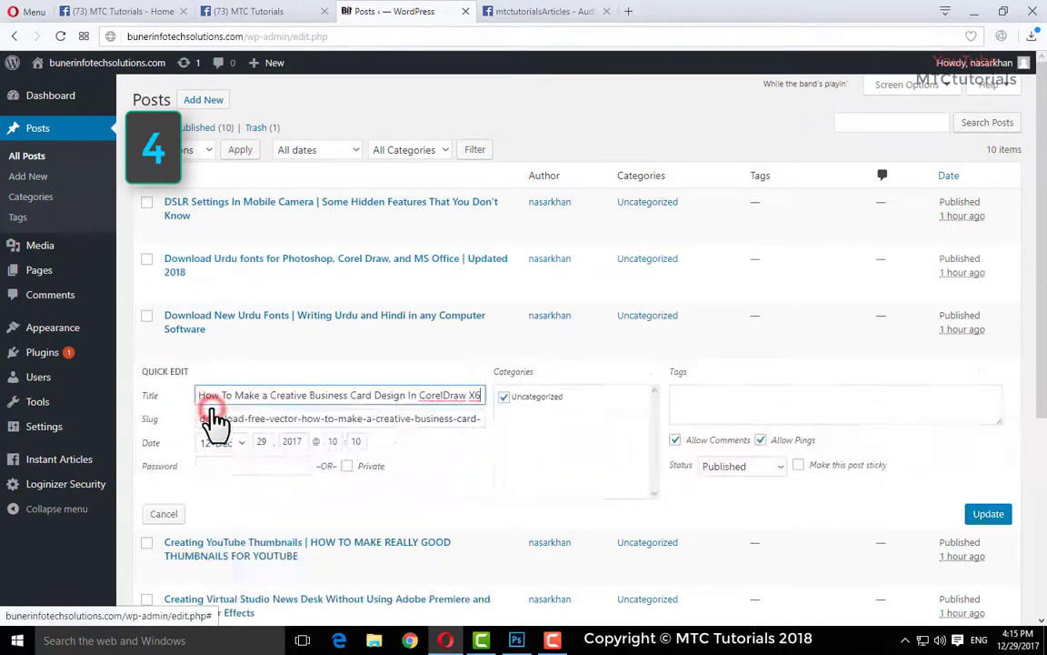
click(988, 514)
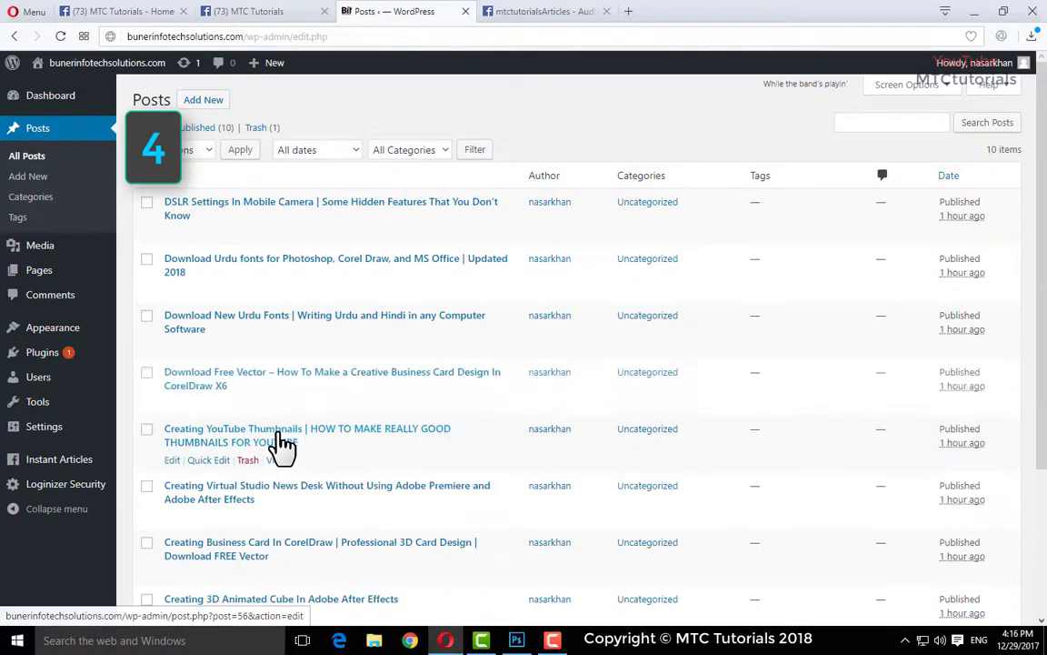
click(212, 462)
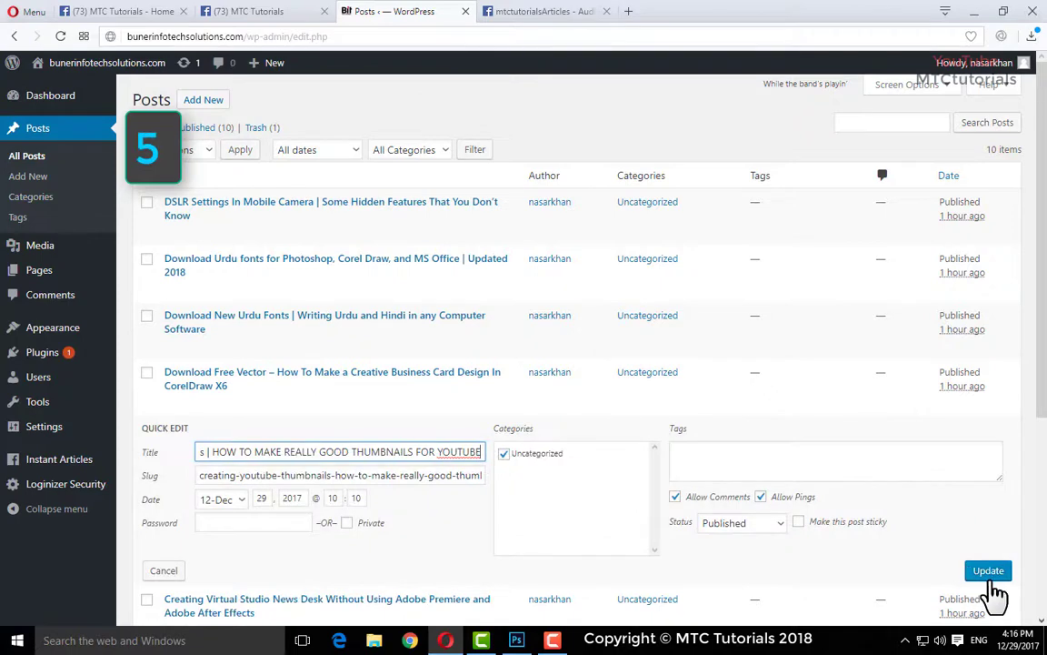
click(992, 578)
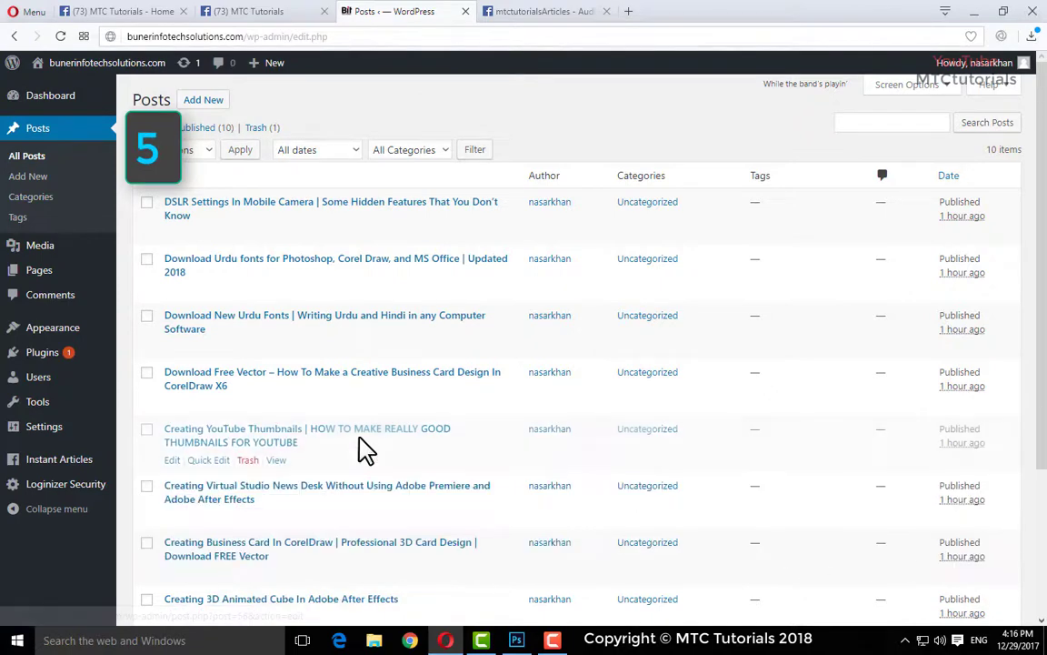
scroll(227, 450, down, 1)
click(219, 447)
click(989, 553)
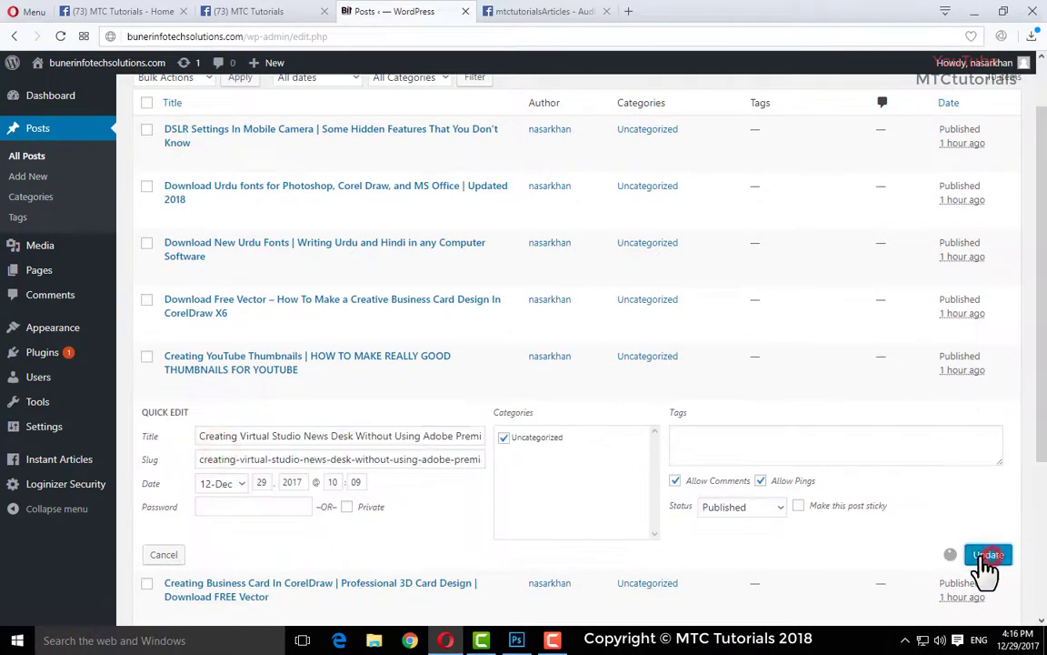
Re-save the Business Card, 3D Animated Cube, CorelDraw Step By Step Tutorial and CorelDraw Complete Course posts using Quick Edit
scroll(367, 468, down, 1)
click(223, 427)
click(991, 540)
click(206, 486)
click(986, 593)
click(210, 531)
scroll(545, 455, down, 2)
click(988, 493)
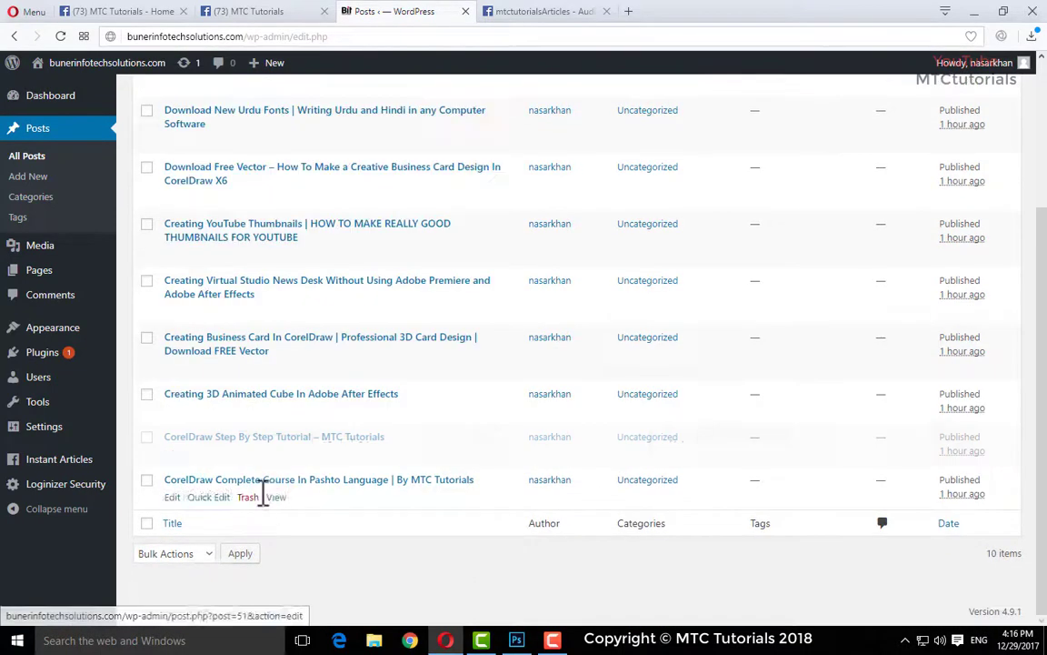
click(218, 498)
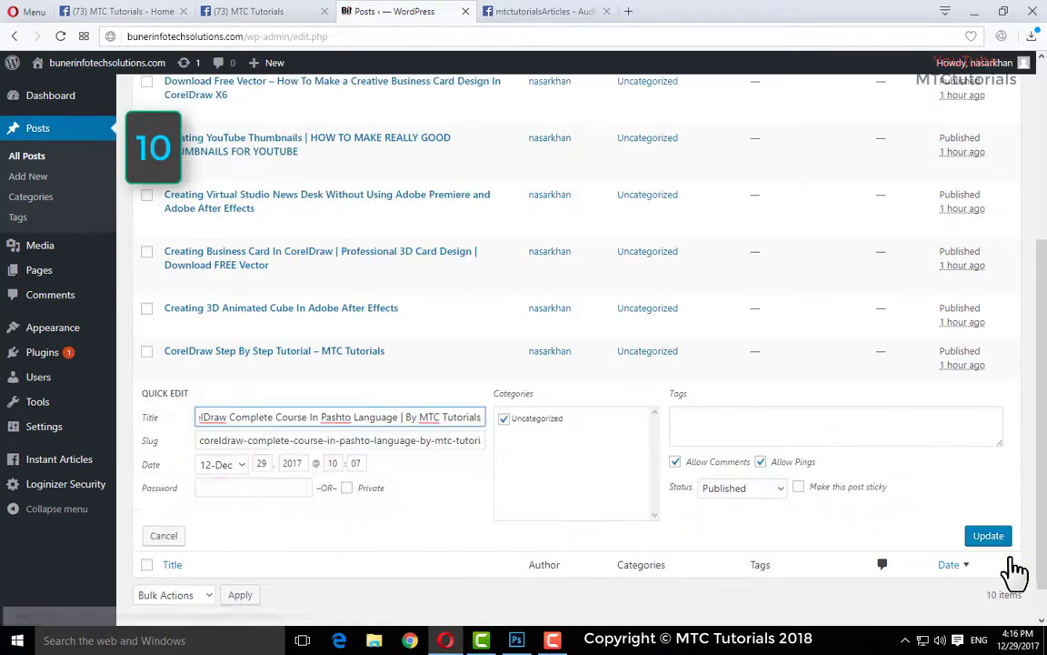
click(991, 536)
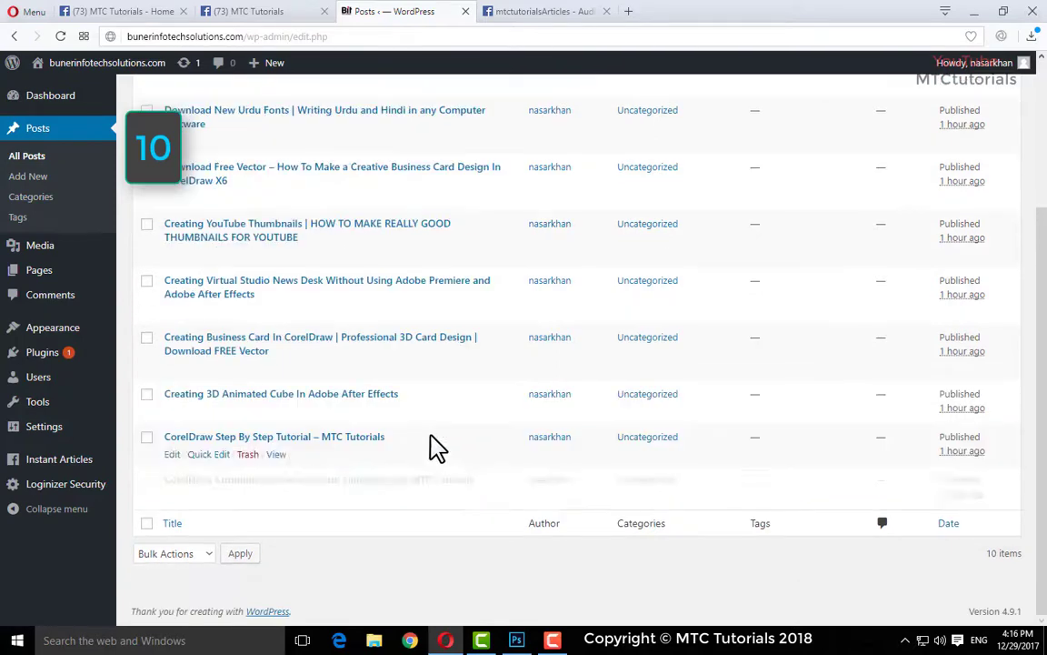
Open the DSLR Settings In Mobile Camera post for editing and check its Facebook Instant Articles status section
scroll(341, 420, up, 3)
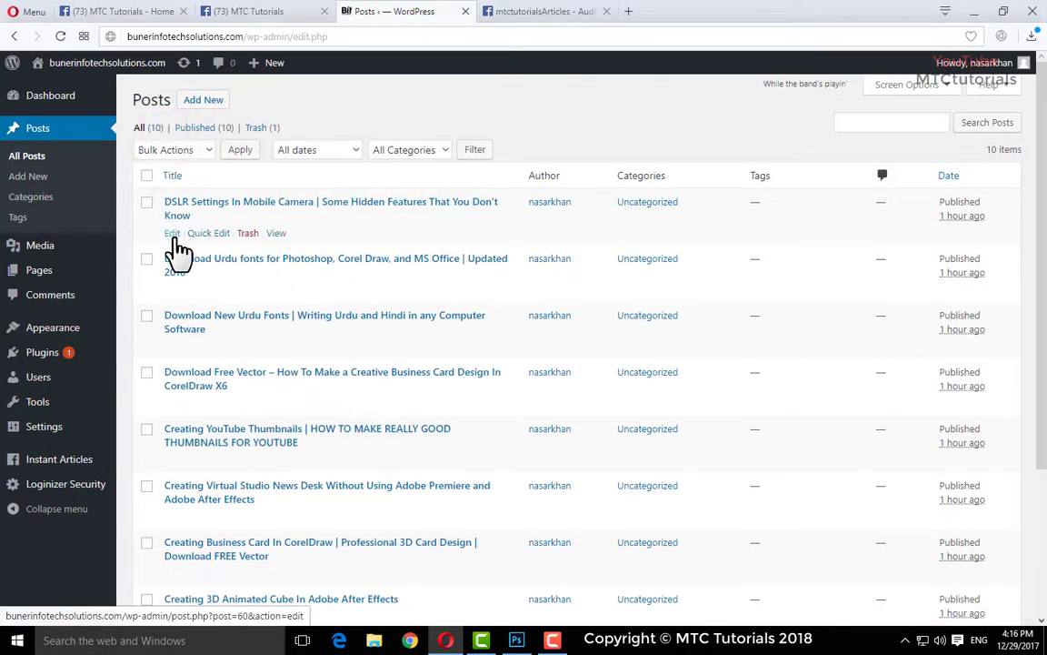
click(173, 235)
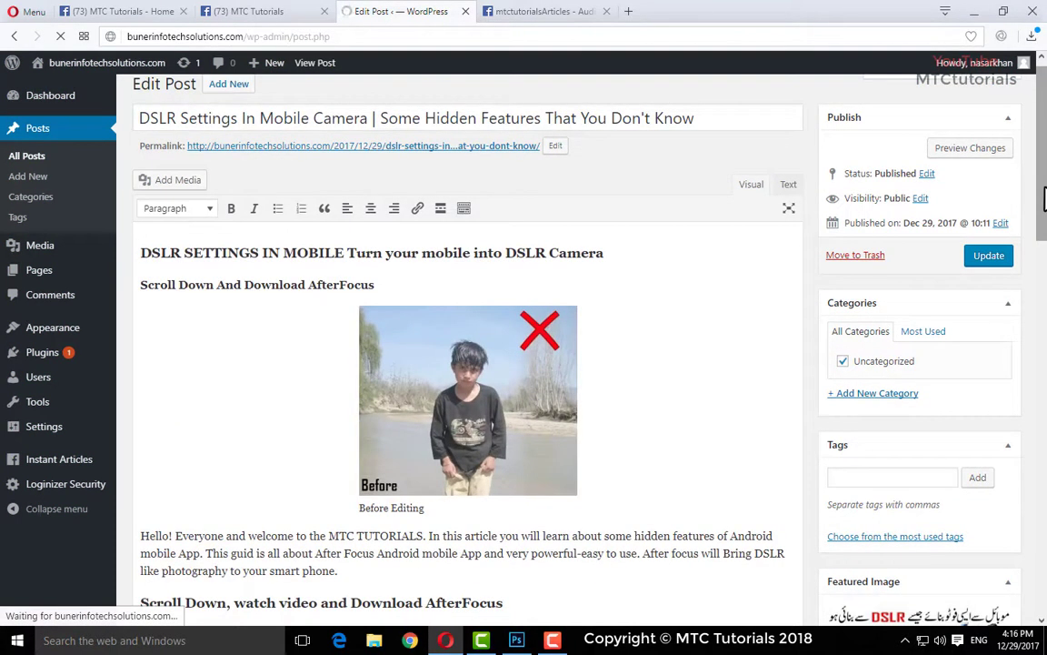
scroll(1042, 182, down, 1)
drag(1043, 186, 1044, 591)
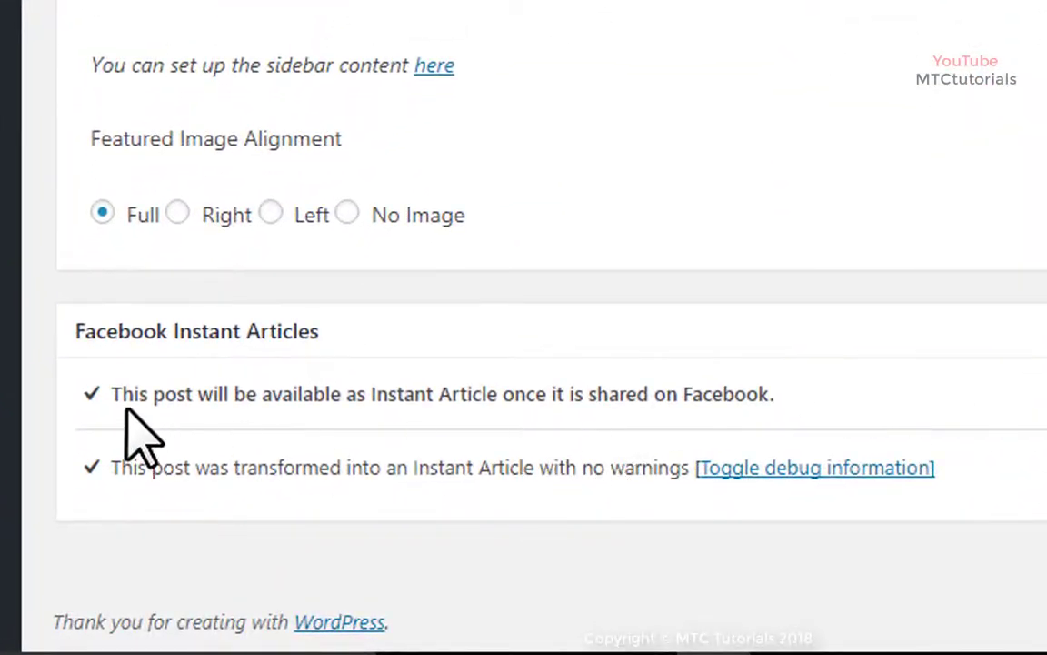
drag(119, 394, 779, 411)
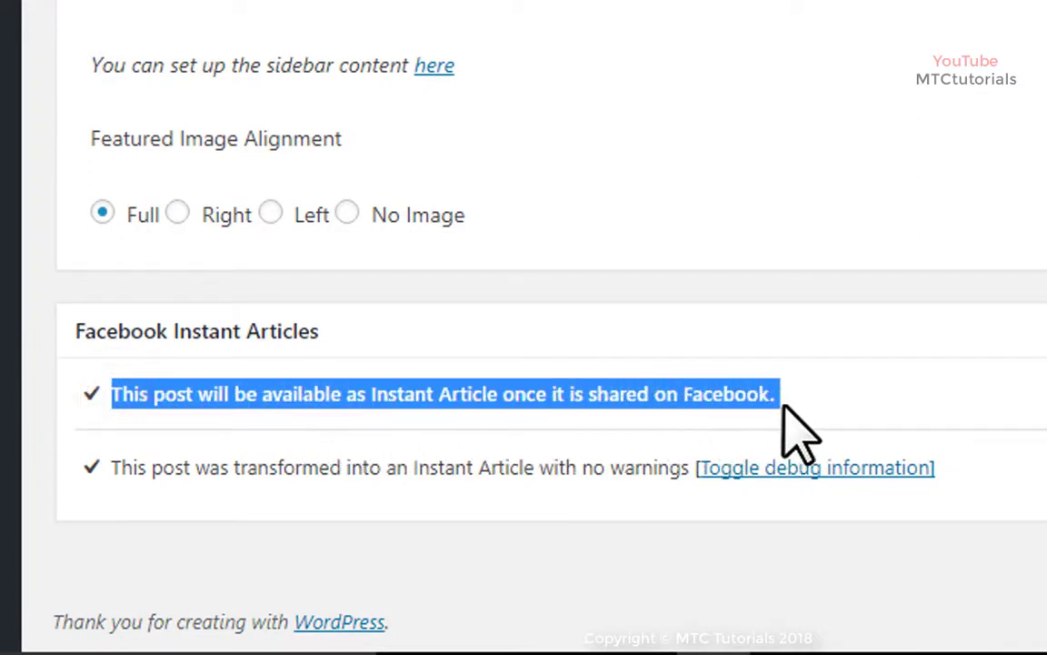
click(781, 402)
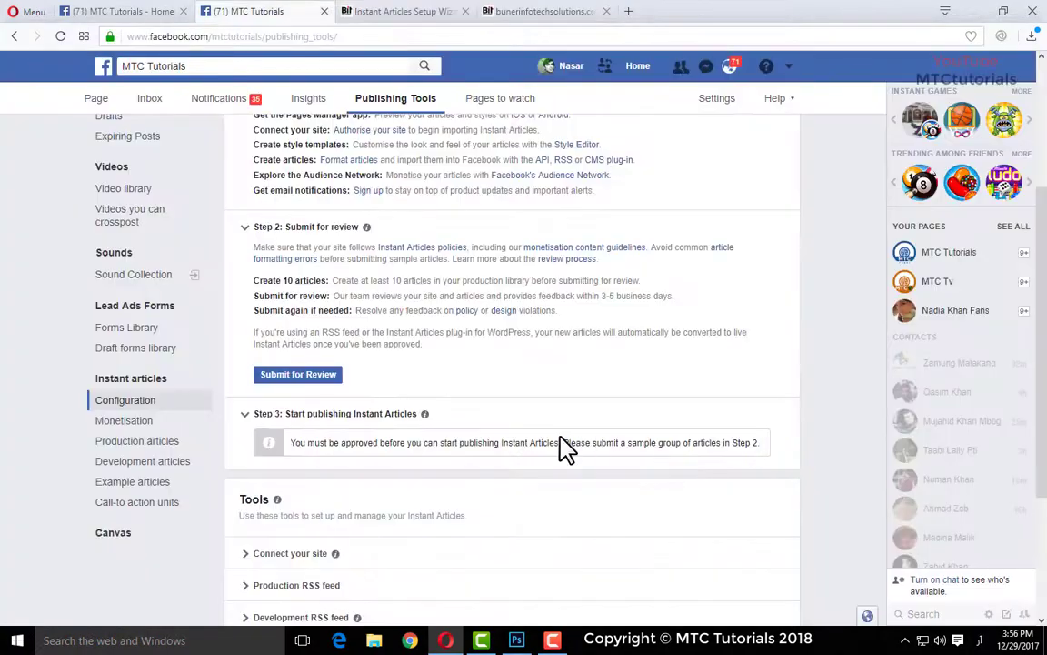
Read the Create 10 articles requirement under Step 2: Submit for review in Facebook's Publishing Tools
scroll(496, 426, up, 1)
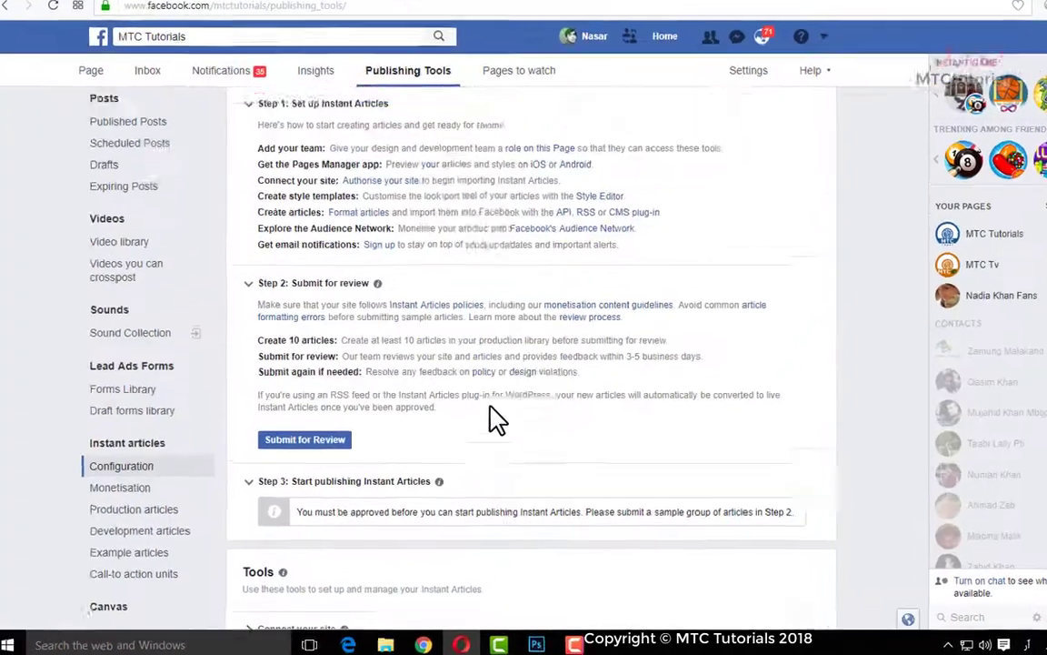
drag(306, 199, 440, 200)
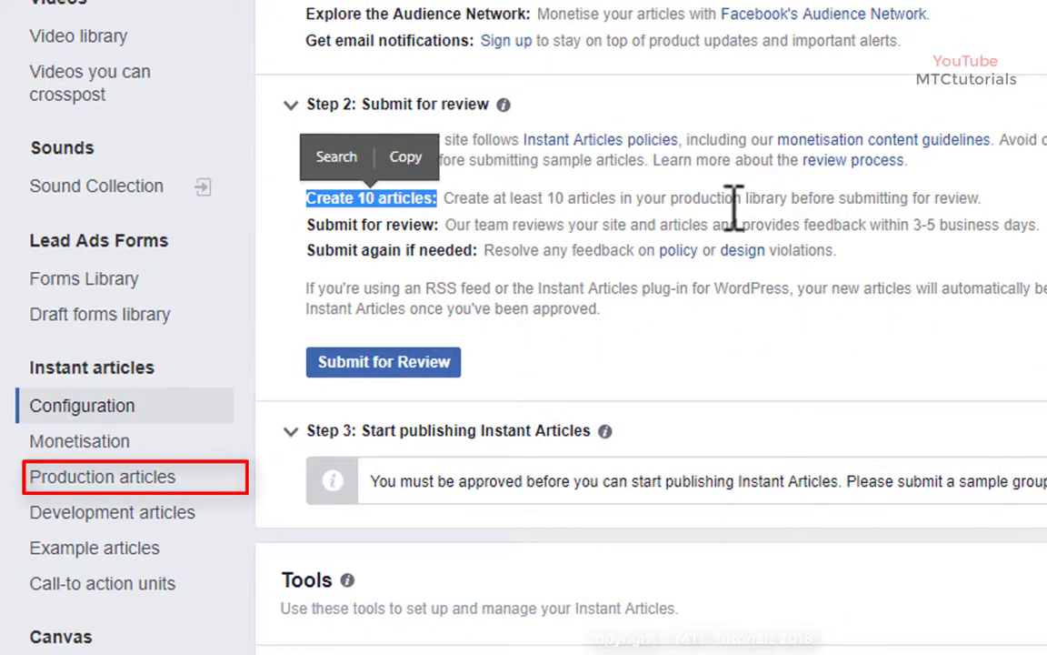
click(975, 201)
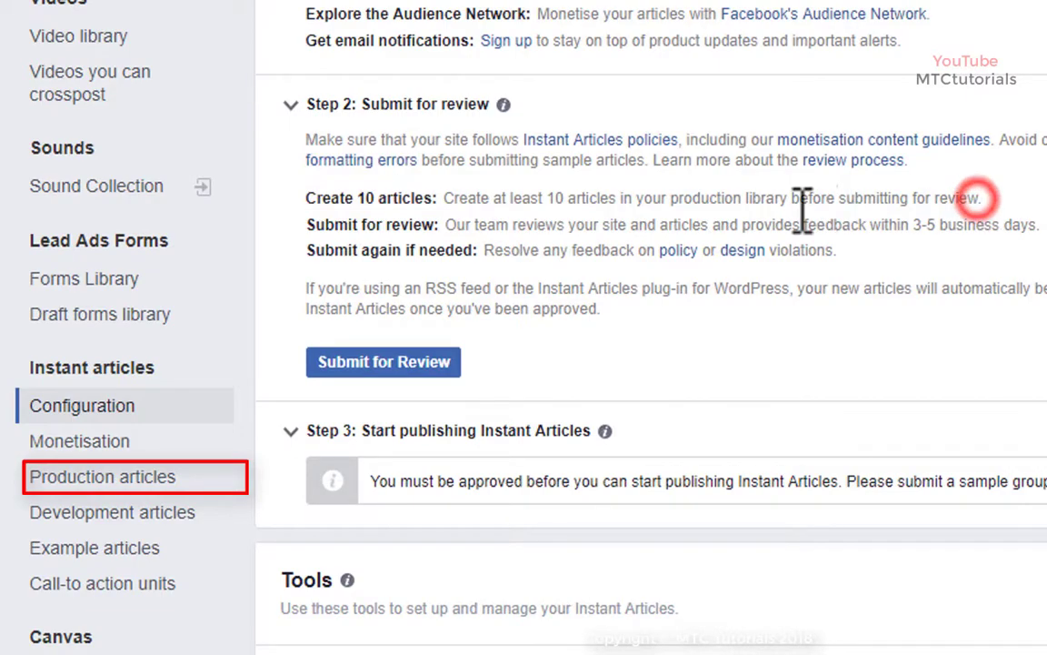
Open the Production articles list under Instant articles and look through the imported website posts
click(132, 476)
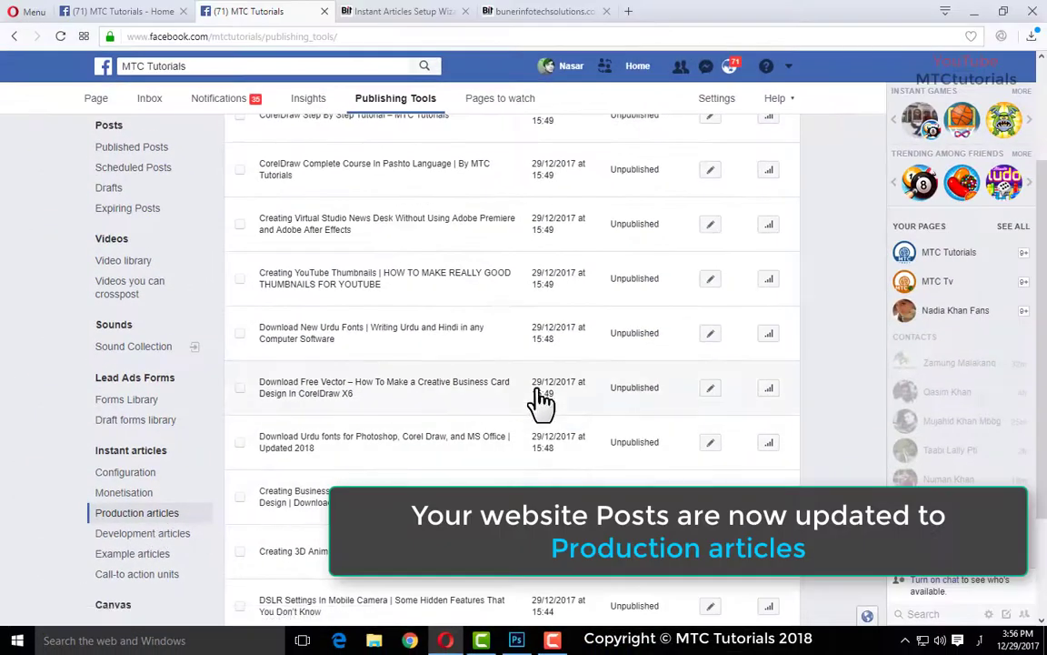
scroll(494, 340, up, 2)
scroll(491, 341, down, 4)
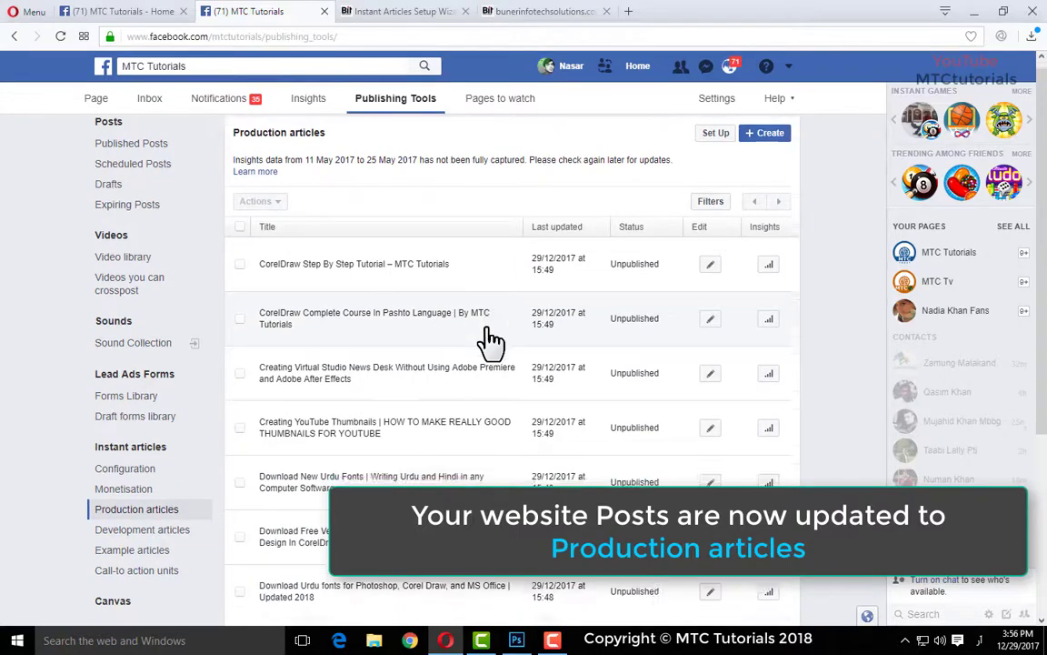
scroll(489, 342, up, 5)
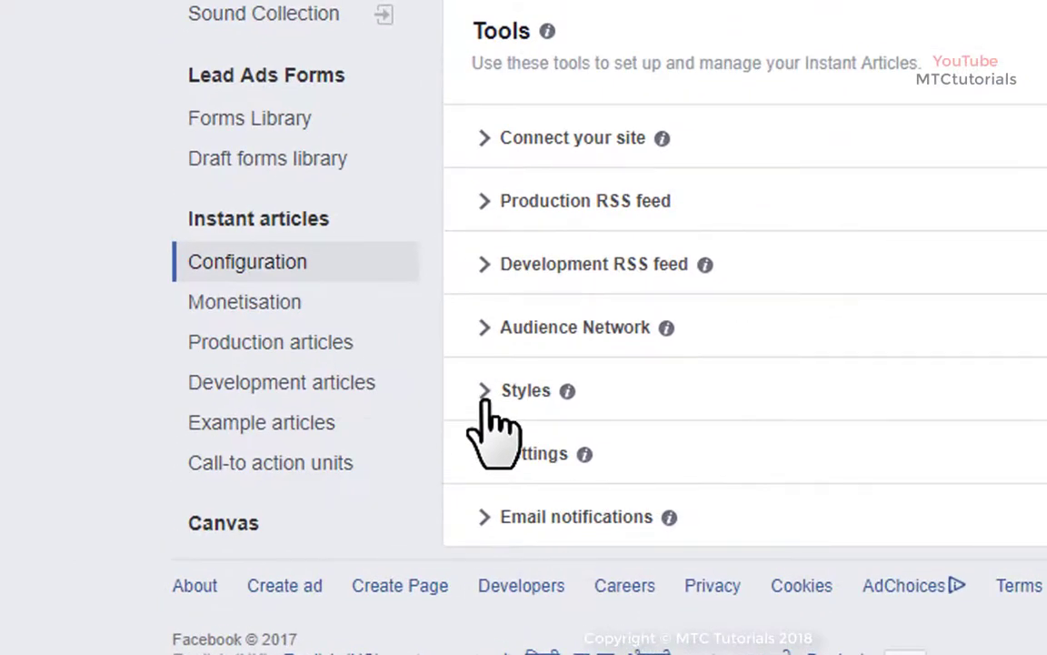
Open the default style from the Styles section of the Instant Articles tools and show its Logo settings
click(485, 401)
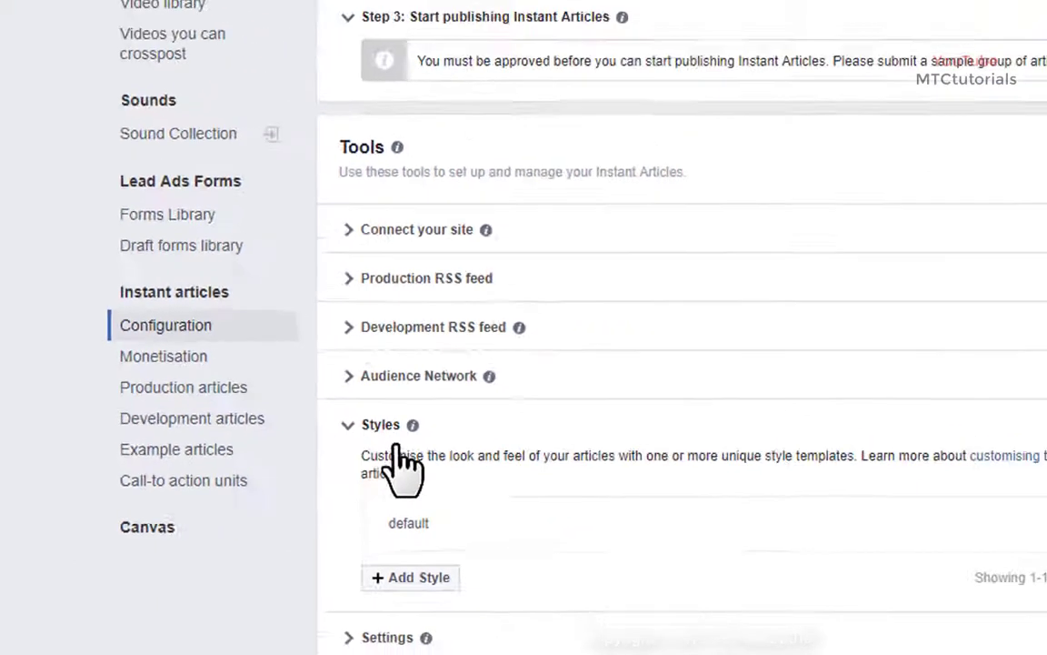
scroll(446, 477, down, 1)
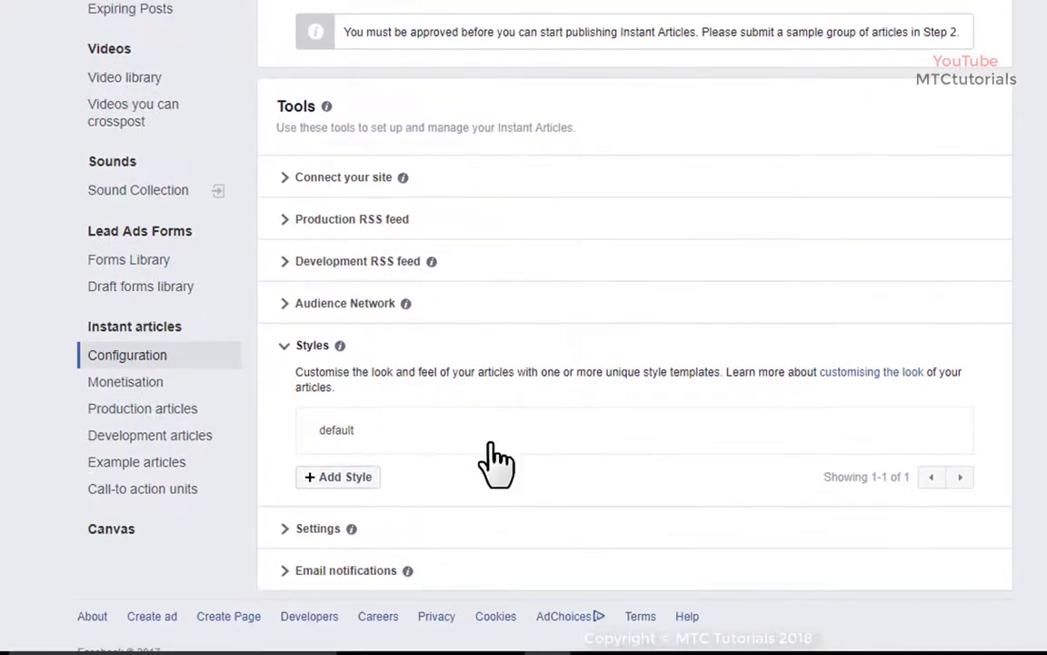
click(408, 443)
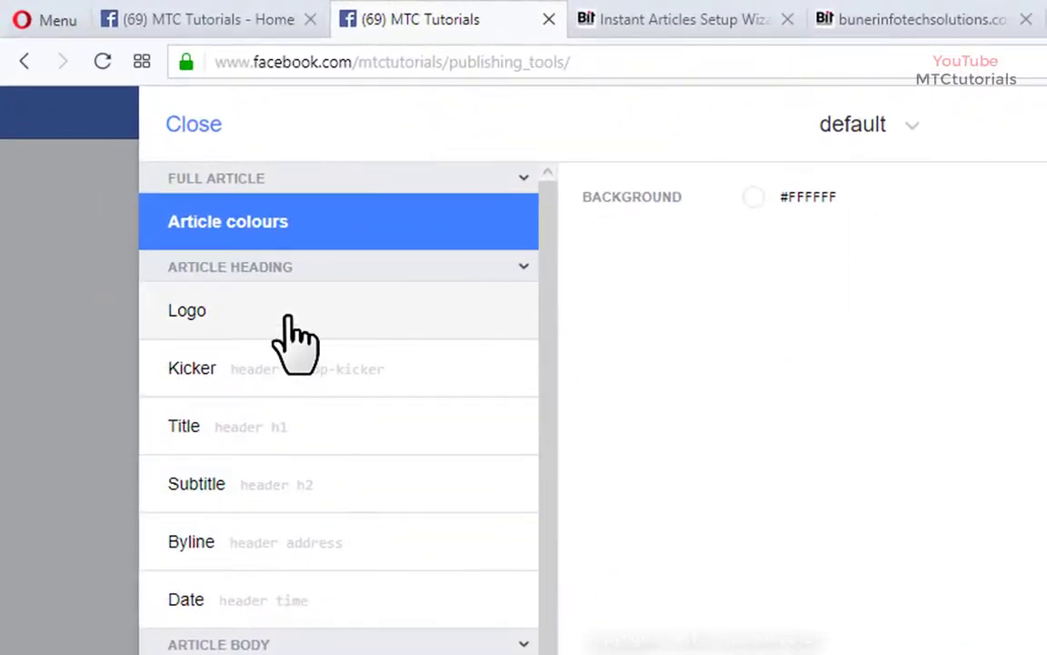
click(289, 320)
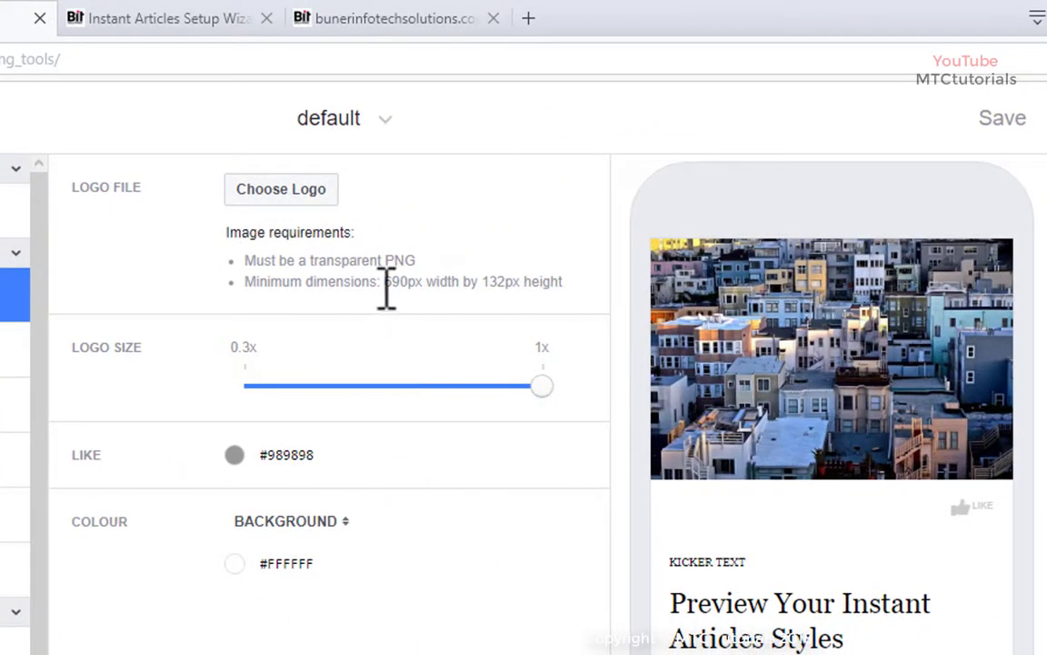
Read the logo file's image requirements, including the minimum width and height
drag(385, 282, 409, 281)
double_click(491, 281)
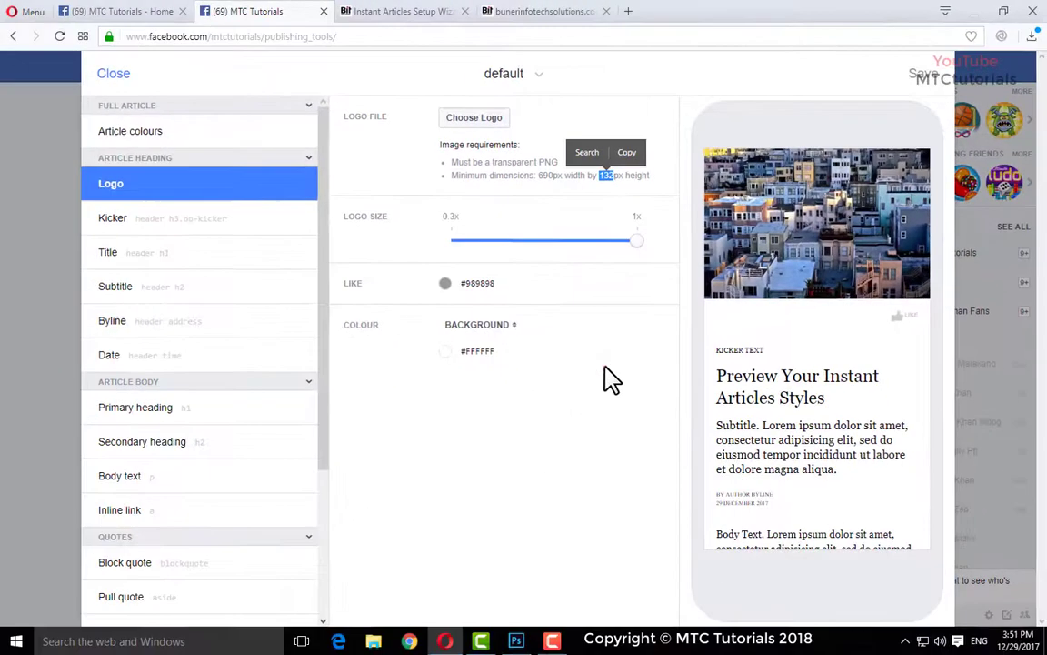
click(605, 369)
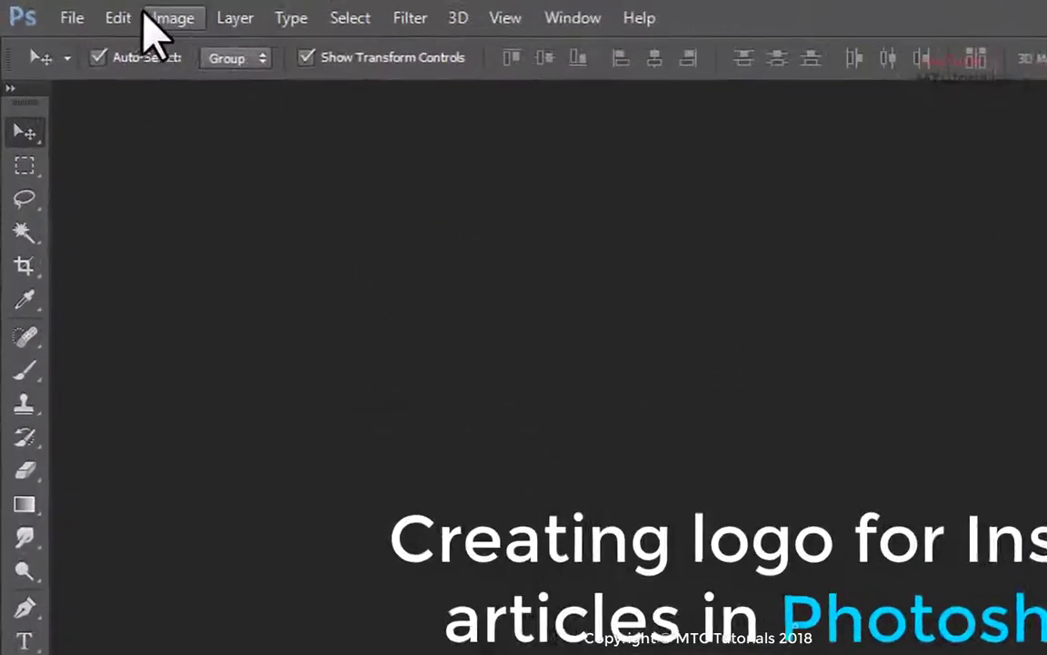
In Photoshop, create a new document 690 pixels wide and 132 pixels high with transparent background contents
click(74, 17)
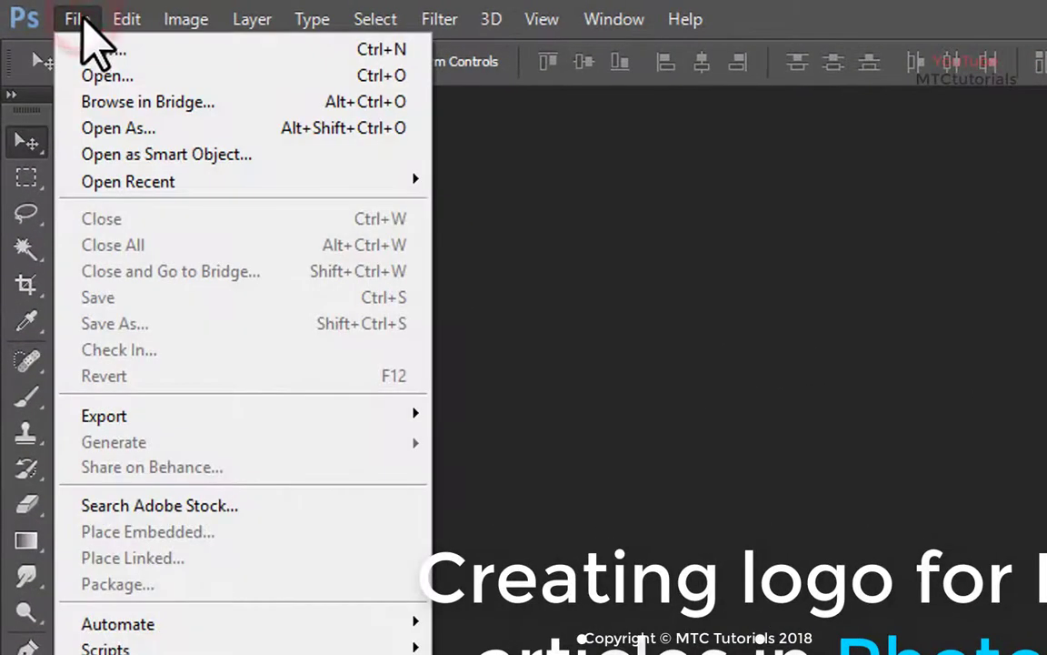
click(157, 53)
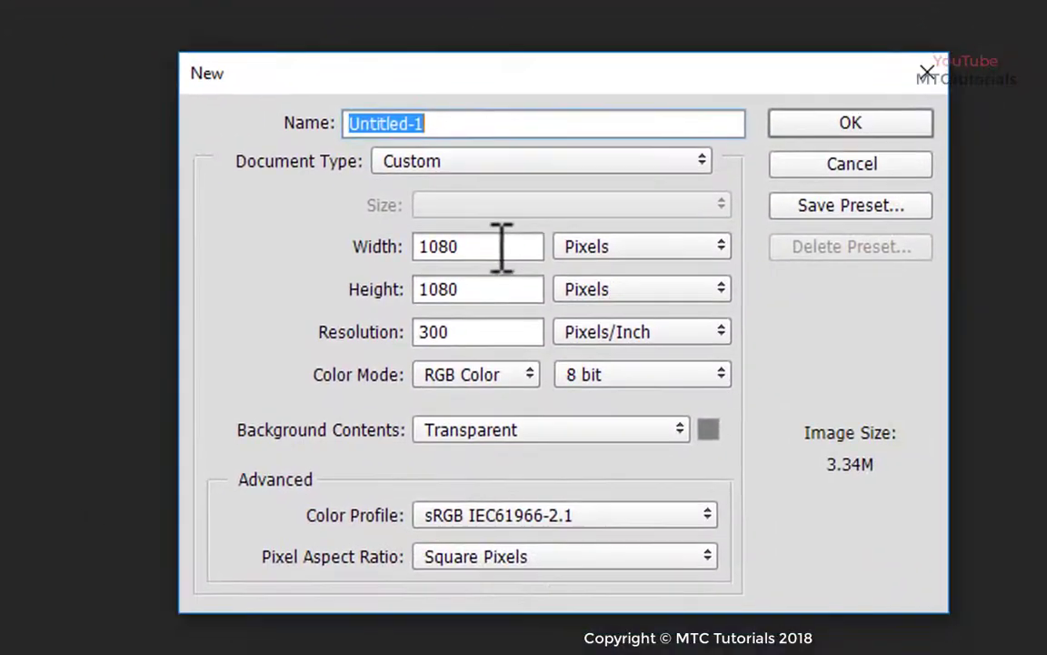
drag(492, 244, 381, 244)
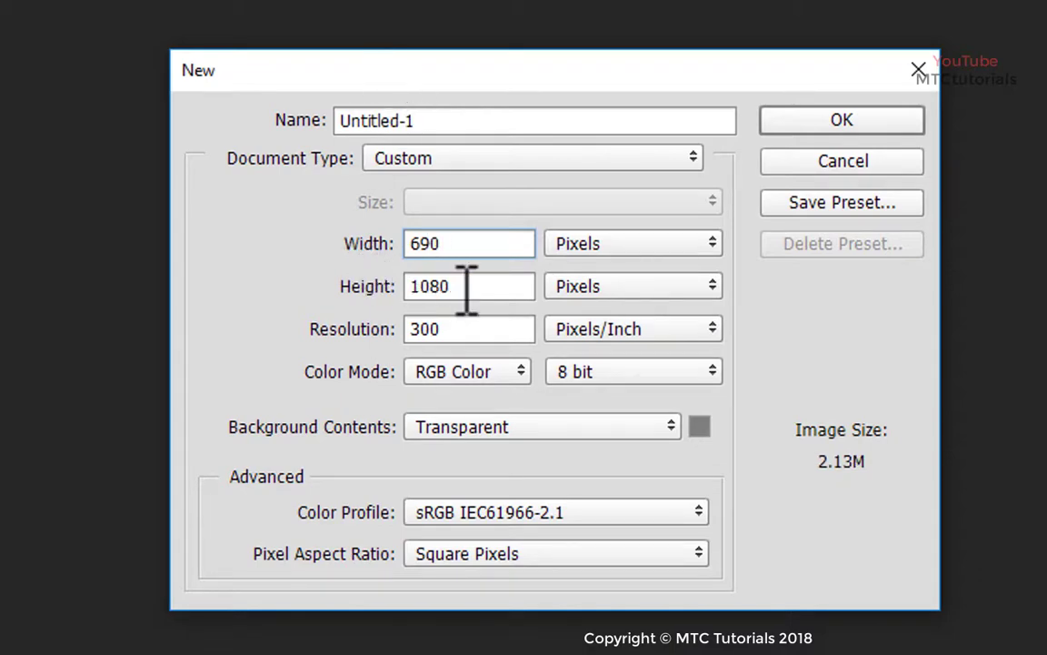
double_click(439, 285)
text(132)
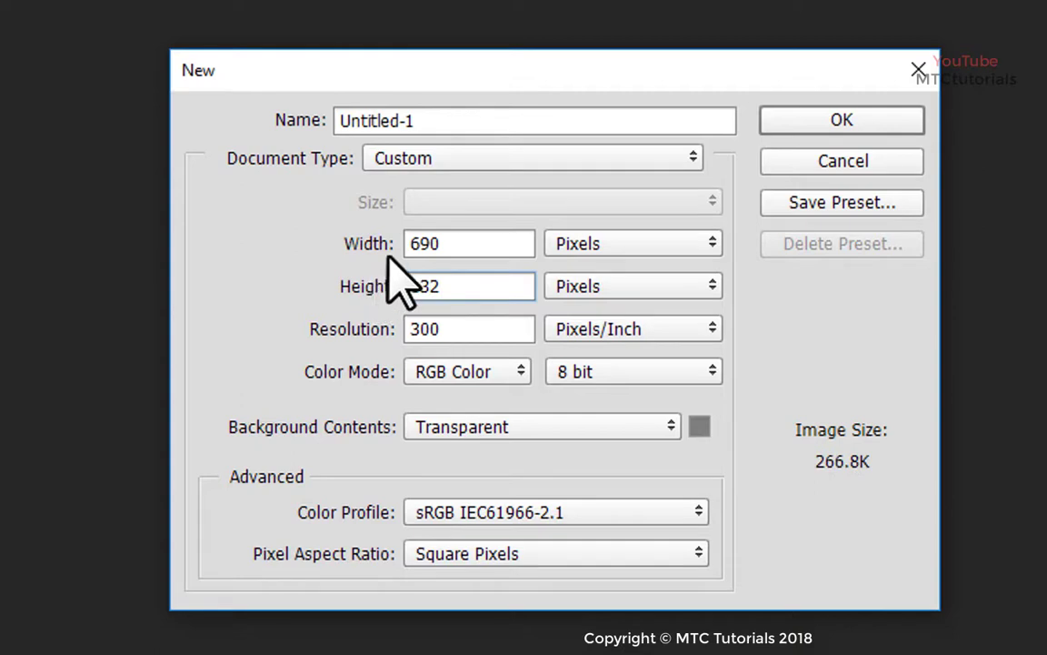
drag(451, 244, 421, 243)
drag(455, 286, 388, 287)
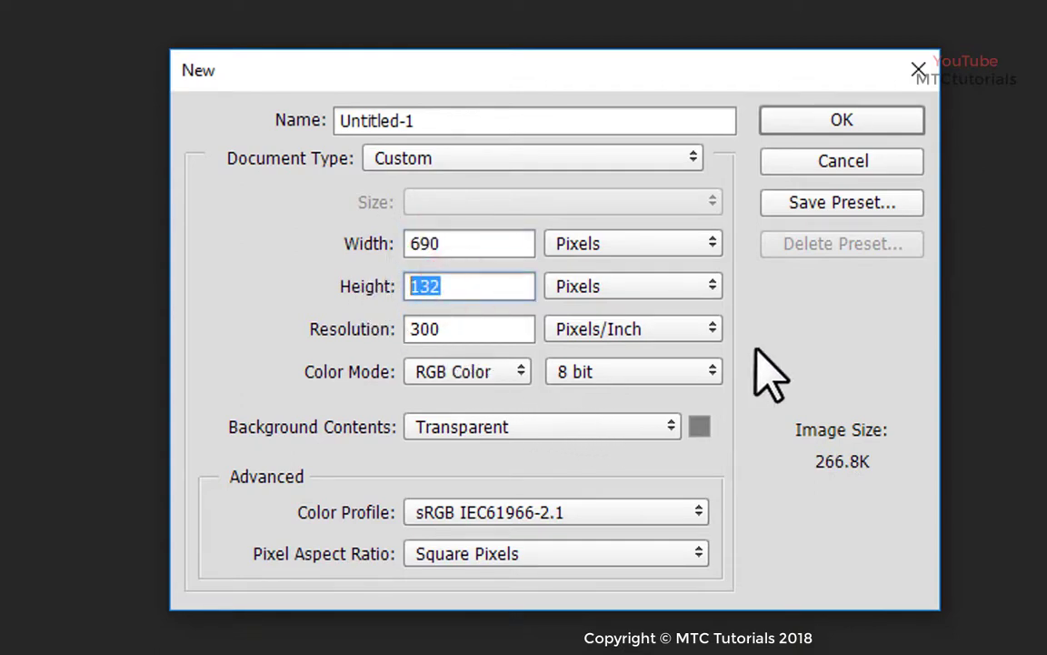
click(661, 427)
click(653, 428)
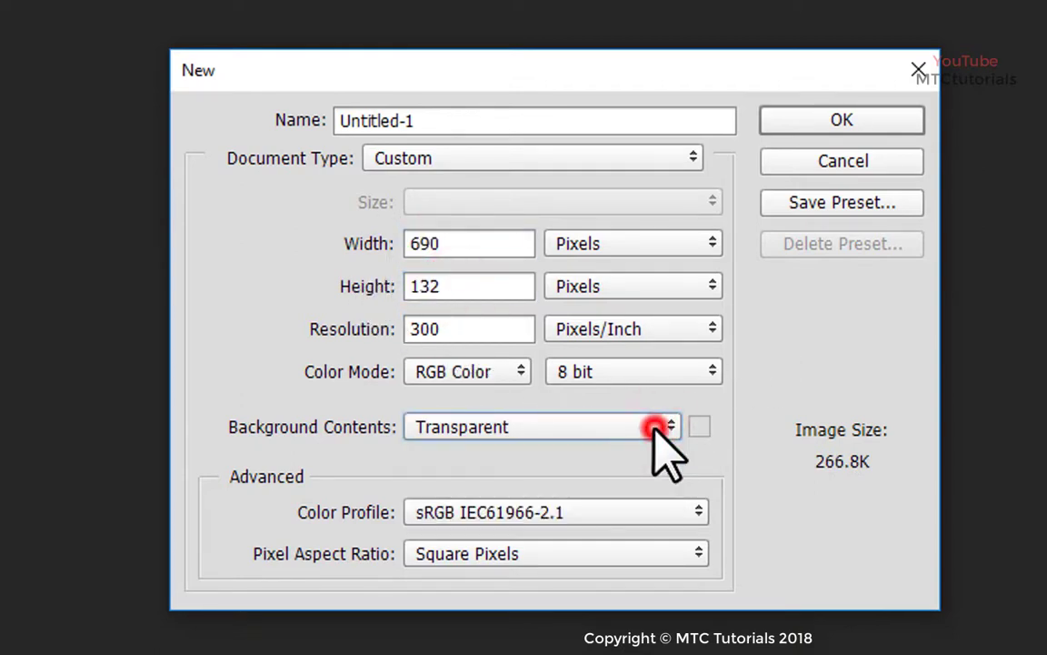
click(653, 427)
click(491, 491)
click(832, 128)
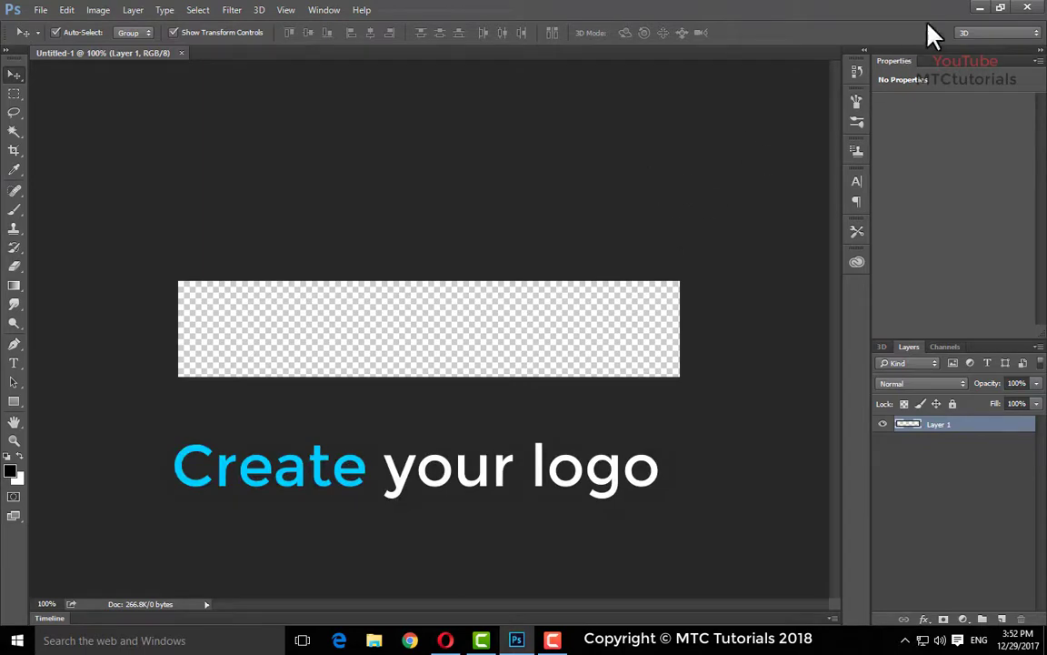
Place the MTC Computers 1080 x 2 00 image from the desktop at the left end of the canvas
click(981, 8)
drag(1009, 272, 751, 393)
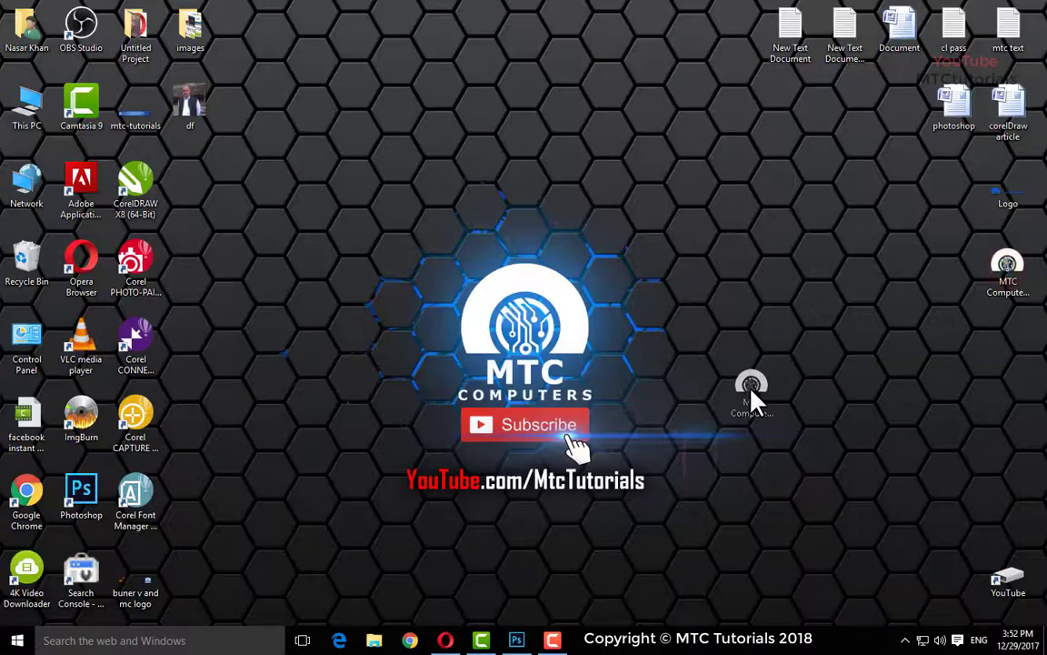
drag(864, 339, 309, 350)
double_click(309, 350)
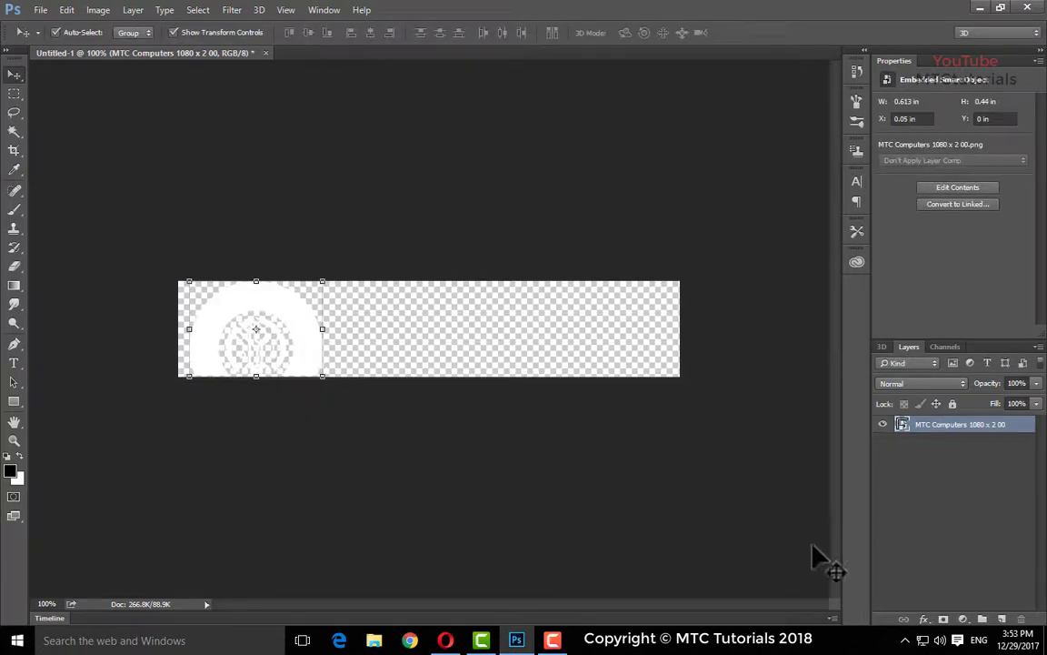
Apply a Color Overlay in blue 0099ff to the MTC Computers logo layer
click(925, 618)
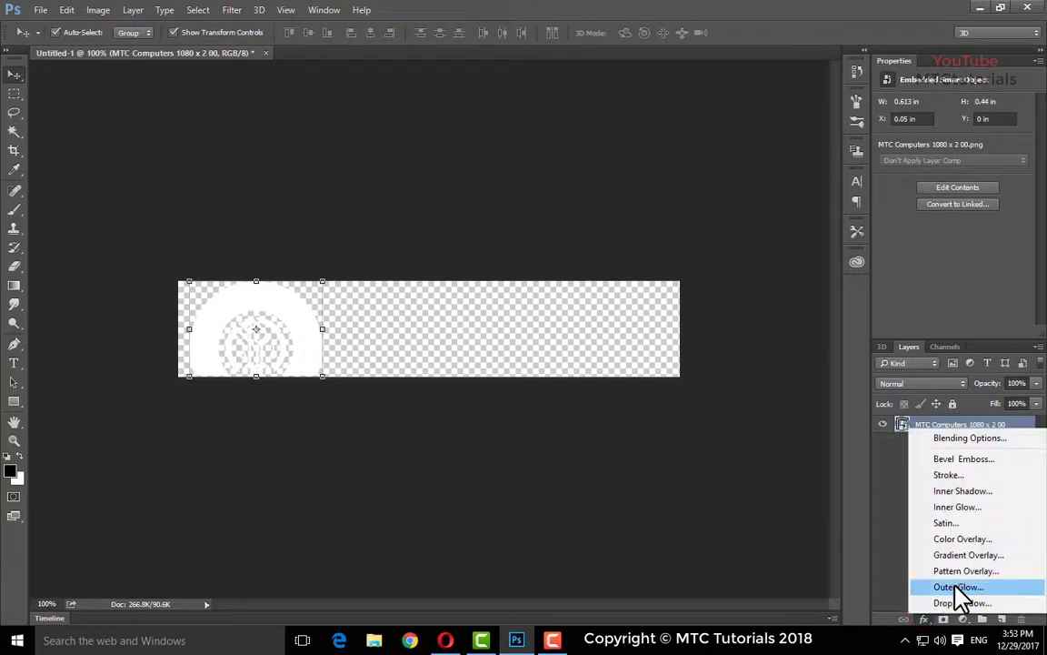
key(Escape)
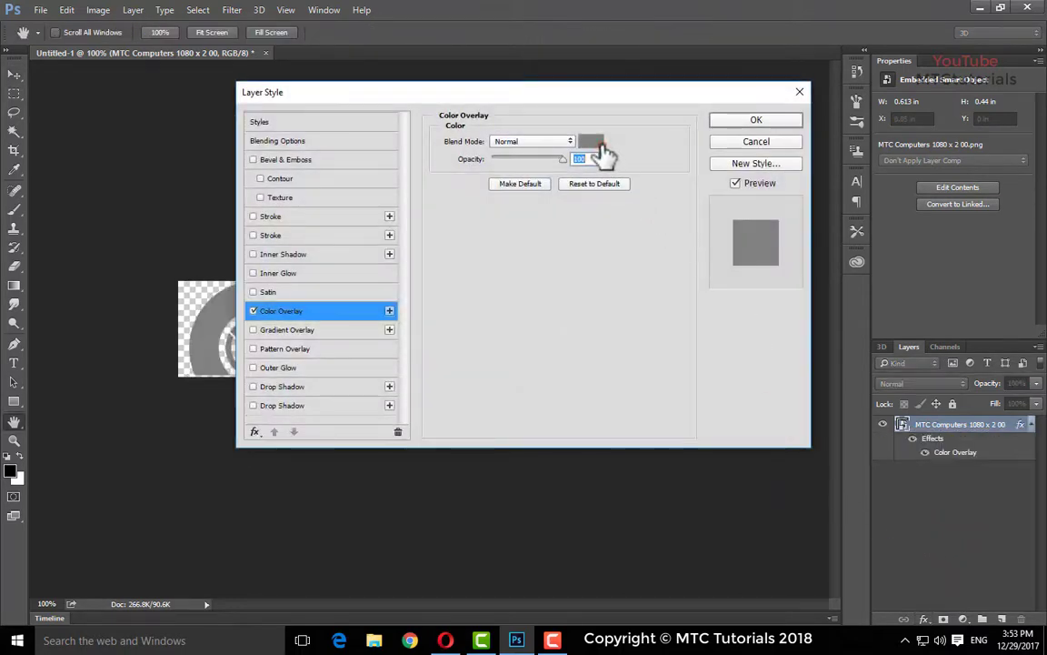
click(593, 143)
click(812, 275)
drag(783, 210, 781, 193)
click(940, 185)
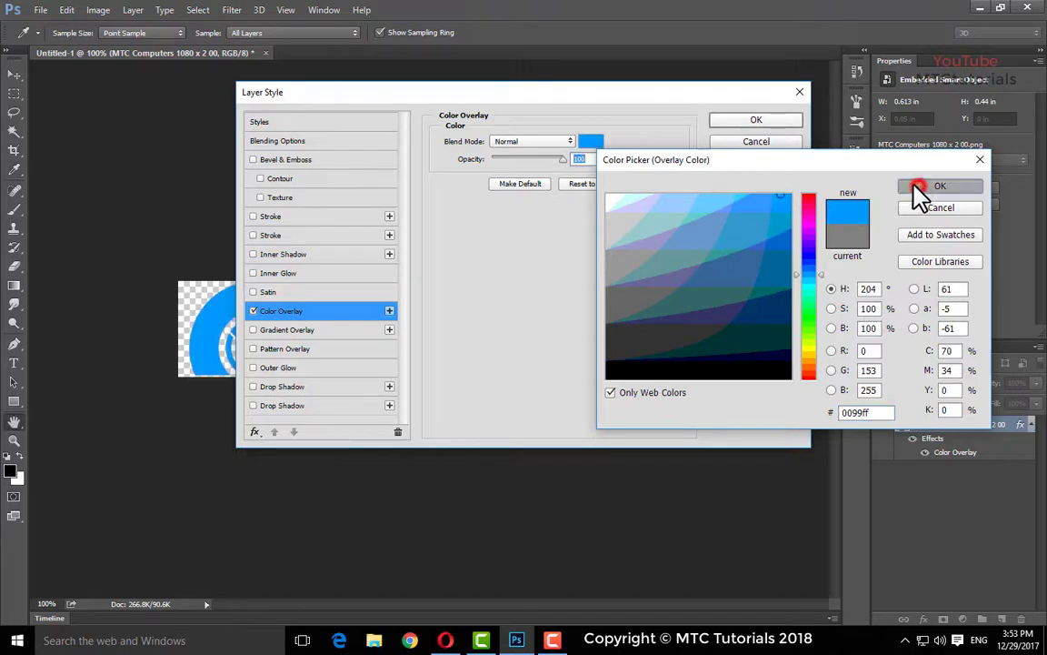
click(784, 125)
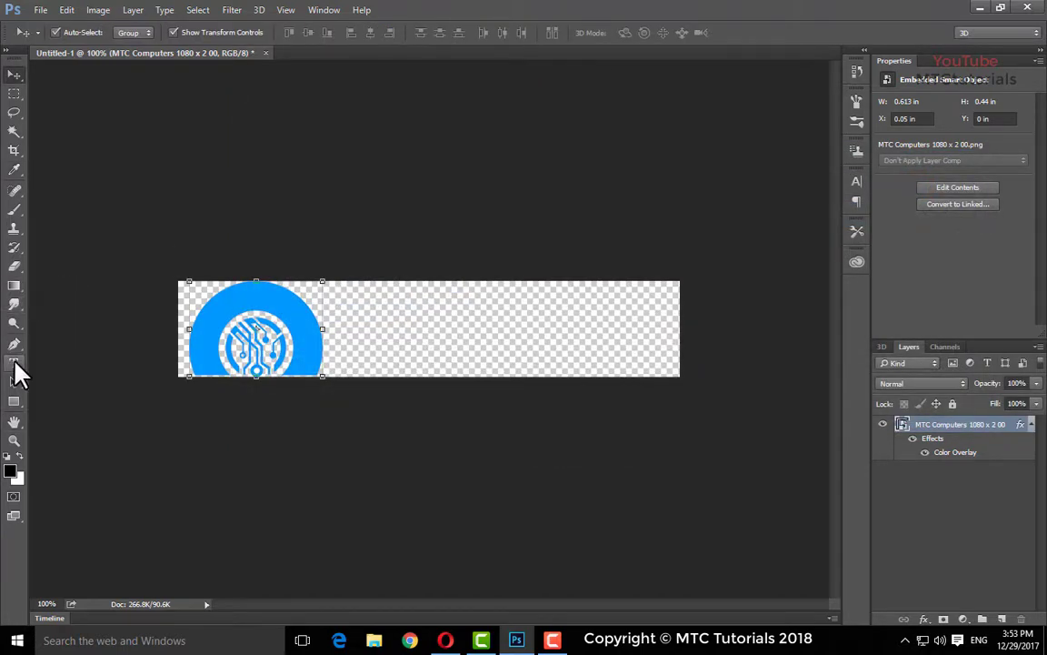
Add the text MTC COMPUTERS in Impact Regular beside the logo emblem
click(14, 362)
click(338, 357)
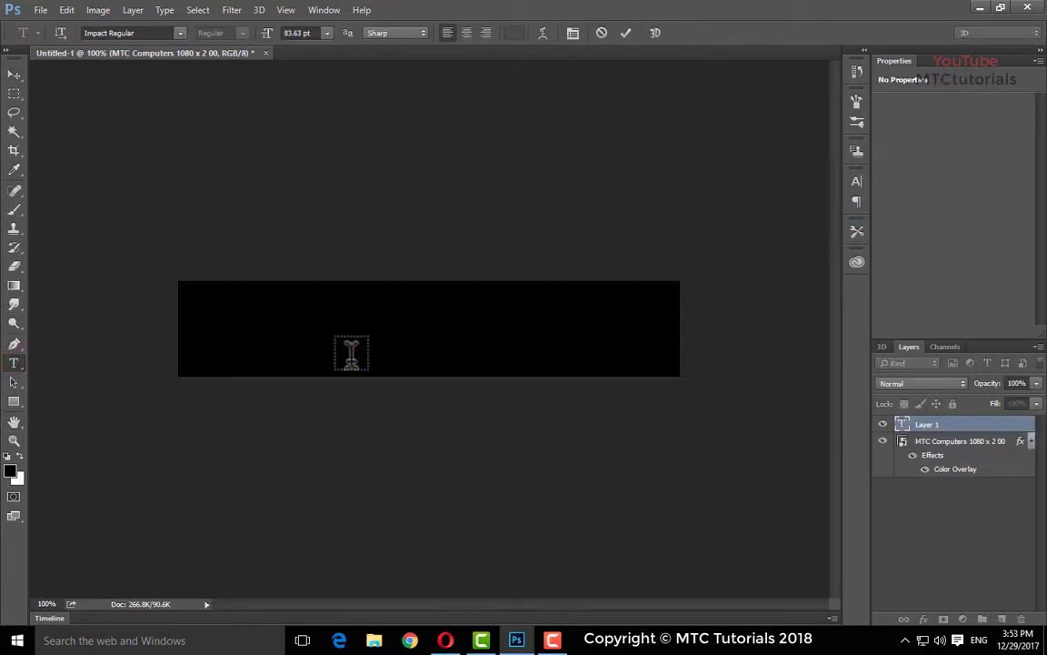
drag(267, 32, 222, 23)
text(MTC COMPUTERS)
Scale the MTC COMPUTERS text to about 13.9 pt, fit it right of the emblem, and shift the emblem to the canvas's left edge
click(11, 74)
key(ctrl+t)
drag(713, 315, 679, 316)
drag(486, 329, 526, 363)
key(Return)
click(222, 316)
Recolour the word COMPUTERS to the emblem's blue, 0099ff
key(t)
click(576, 345)
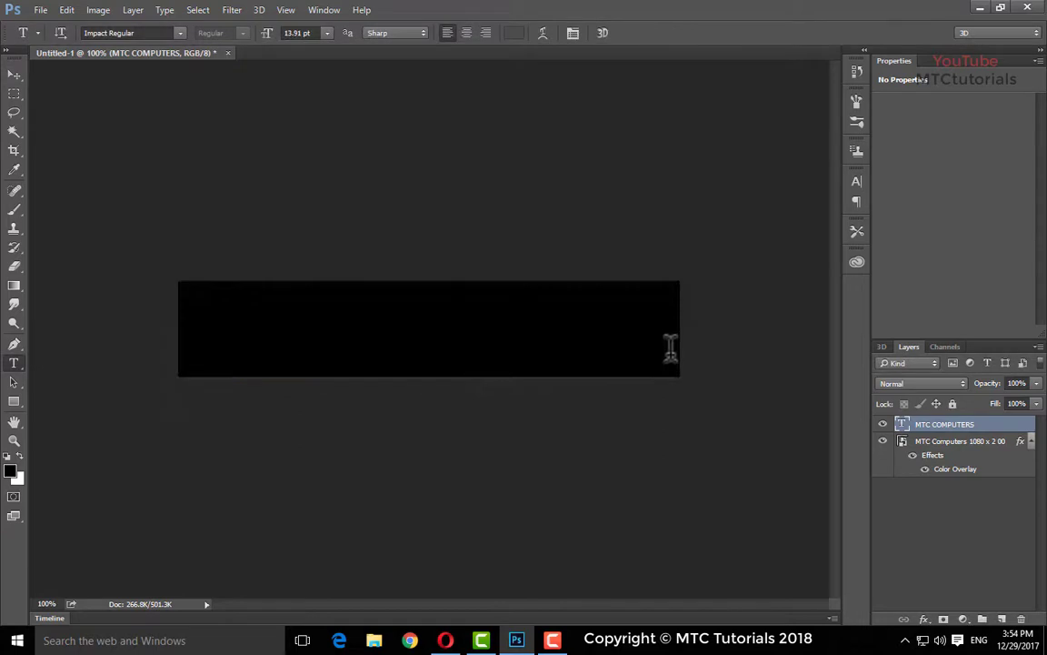
click(513, 34)
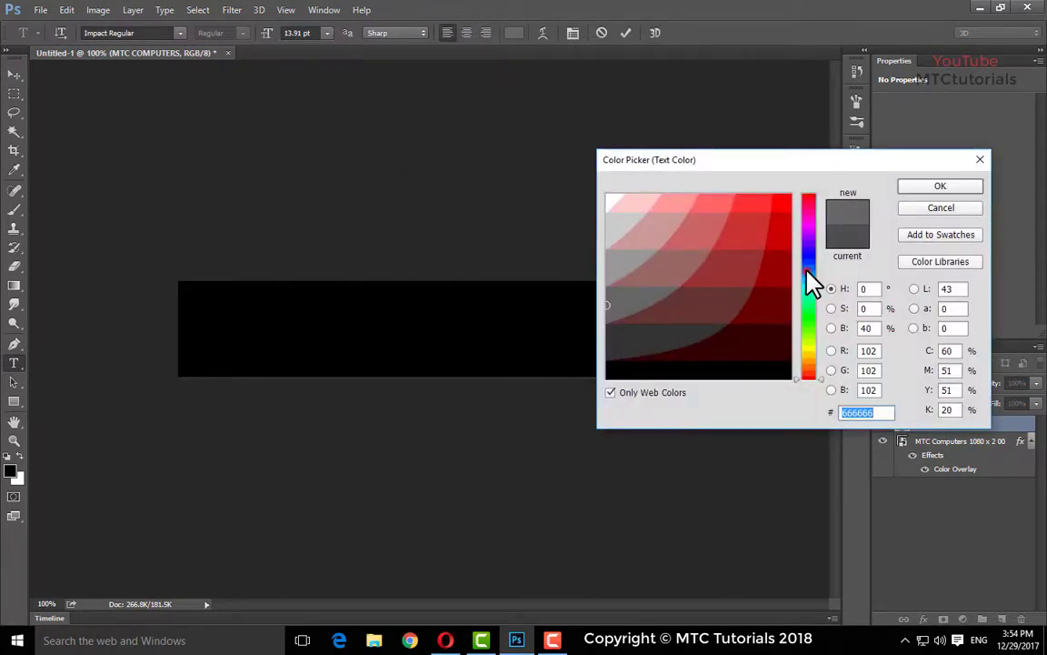
click(808, 271)
click(777, 198)
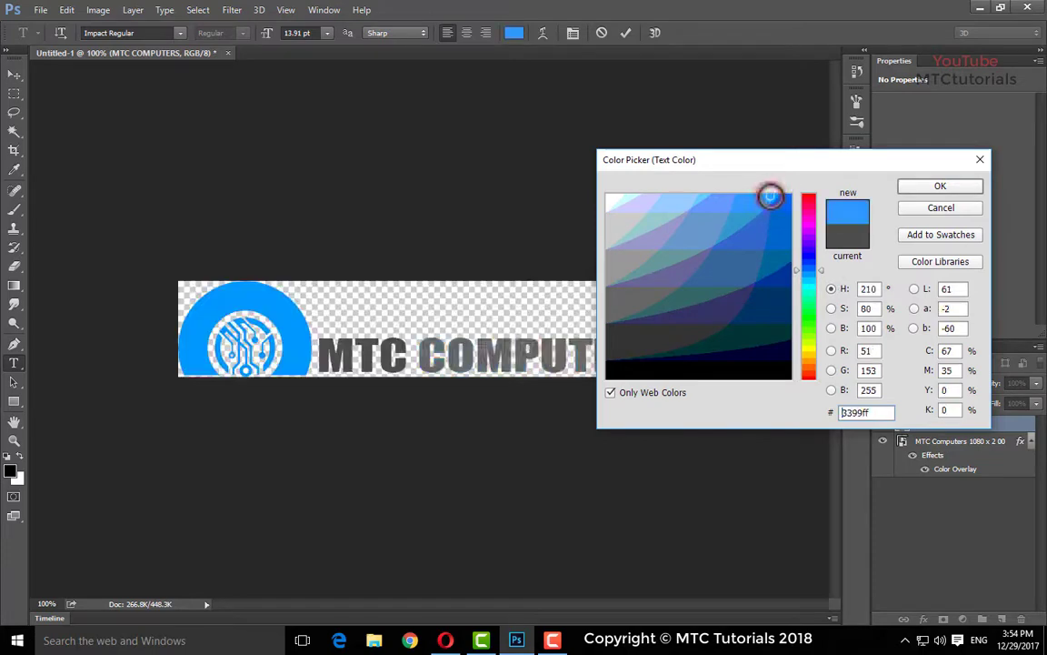
click(283, 312)
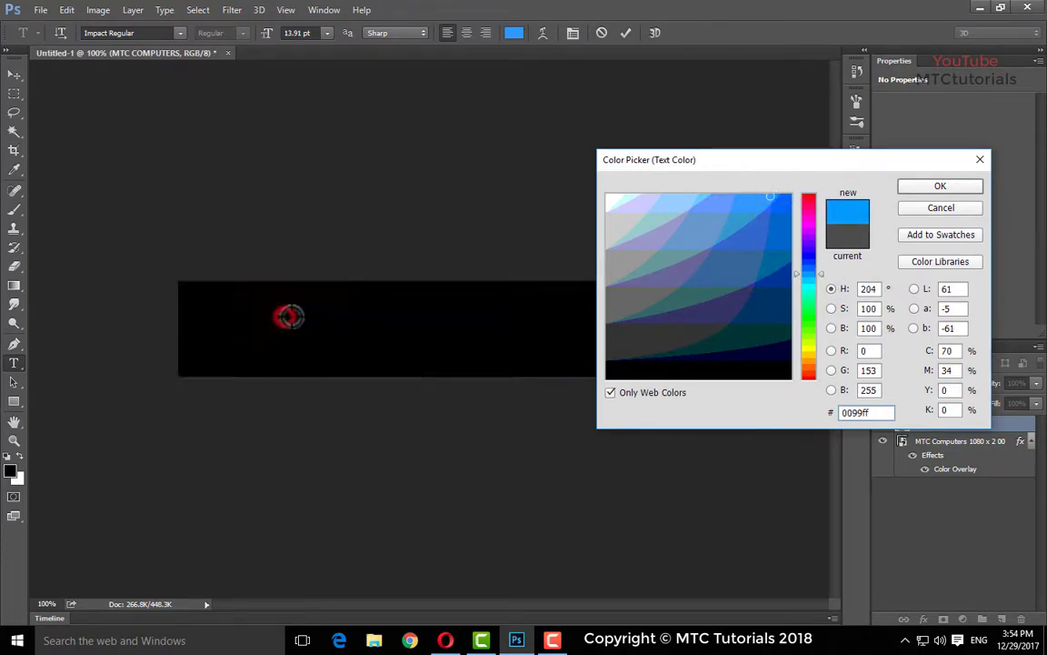
click(945, 186)
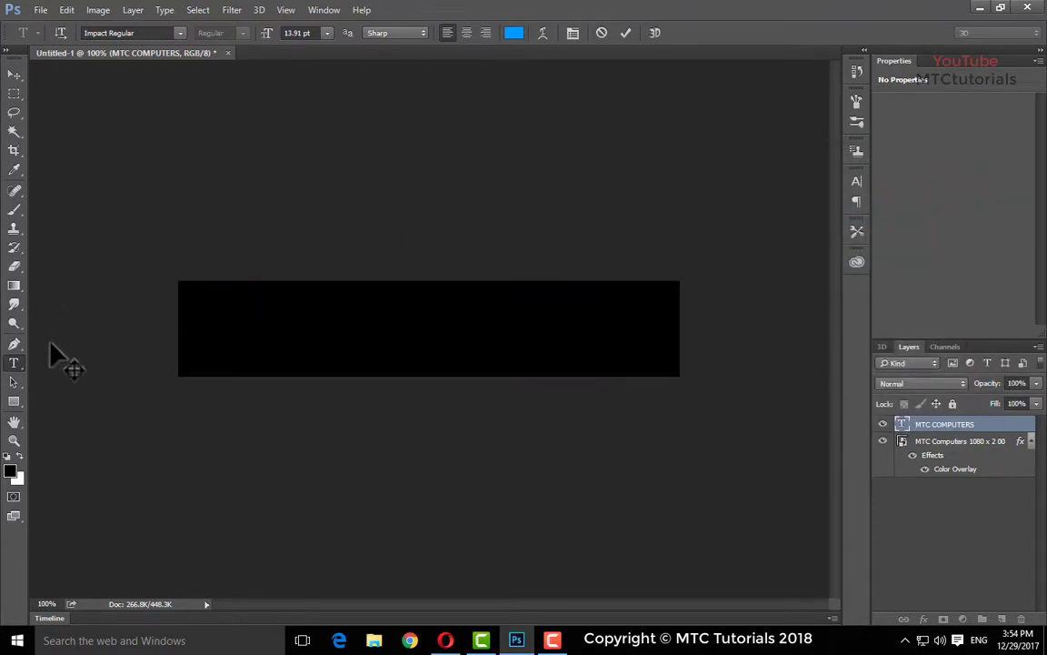
click(568, 313)
click(13, 75)
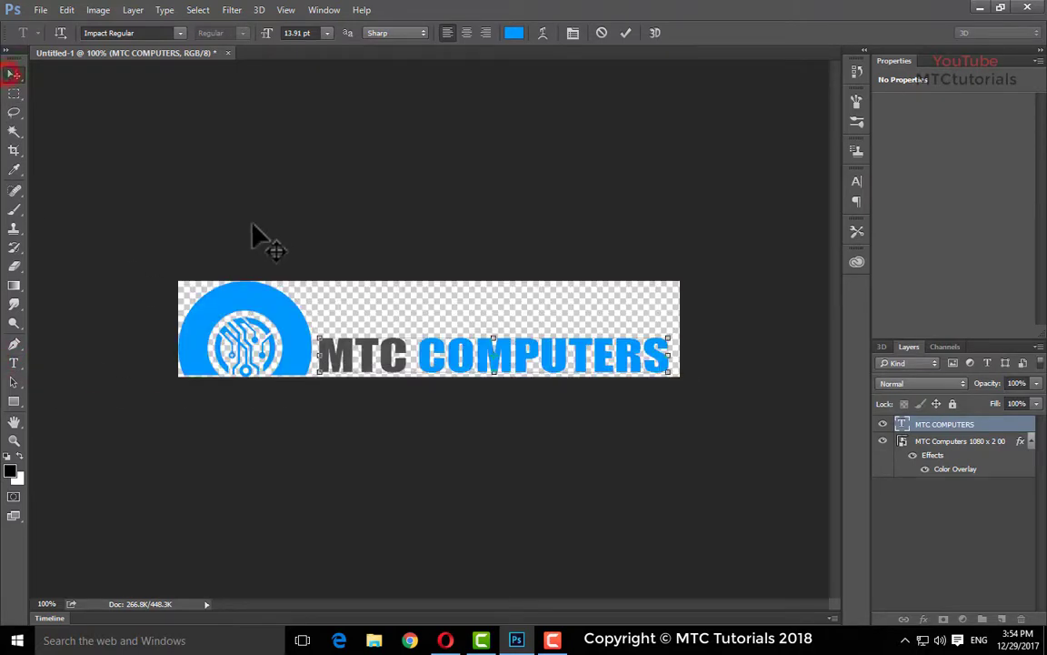
click(10, 363)
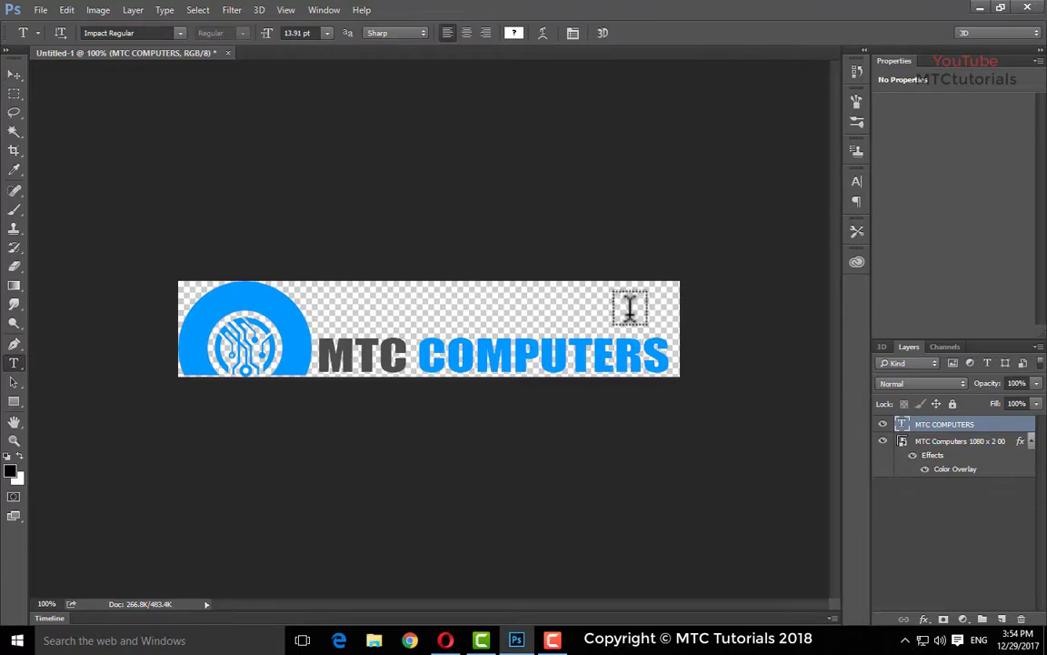
key(v)
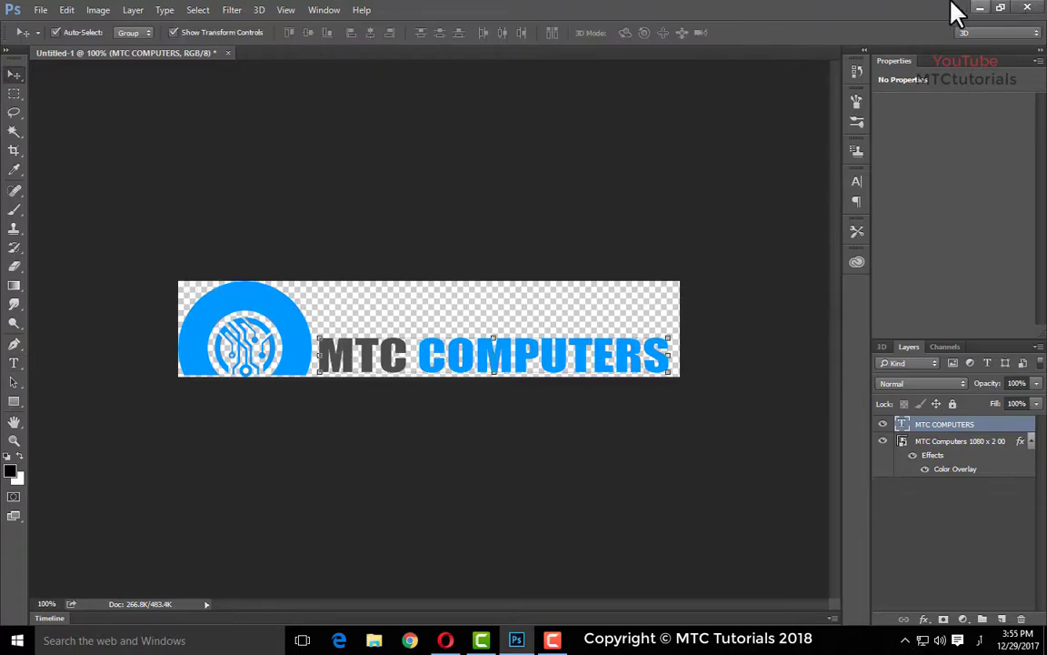
Open the finished Logo.png from the desktop in Photos to view it, and close it again
click(980, 8)
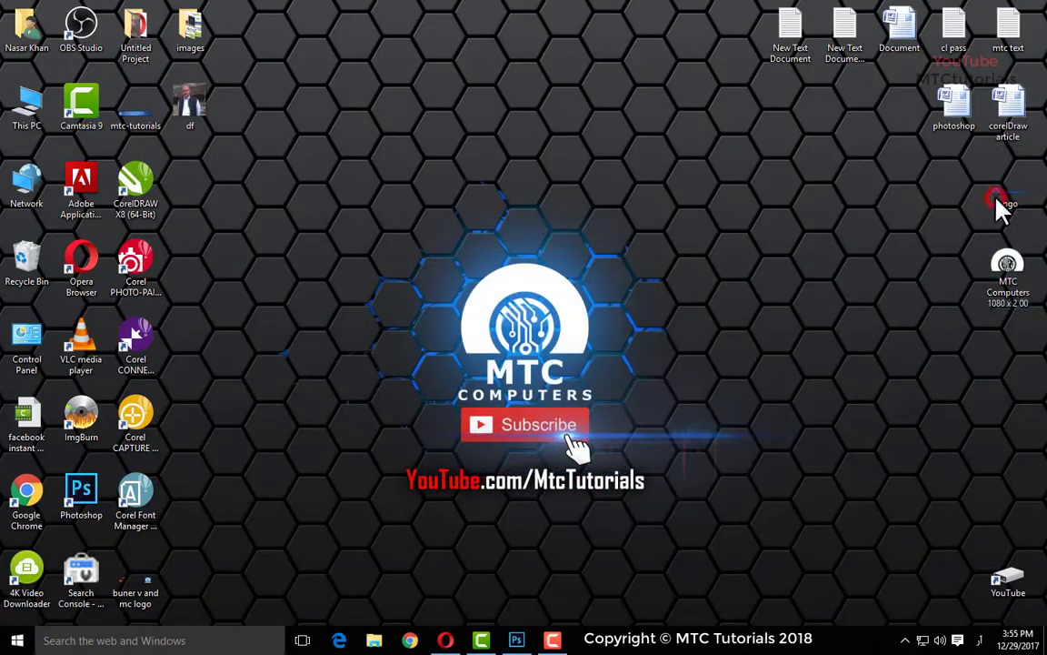
double_click(1000, 202)
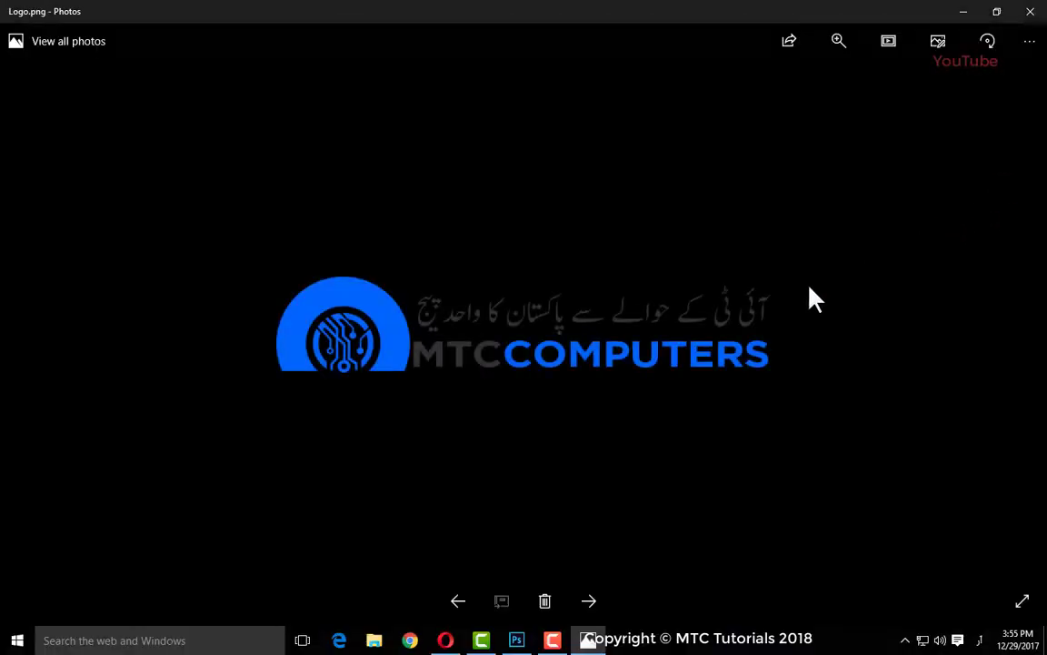
click(1030, 11)
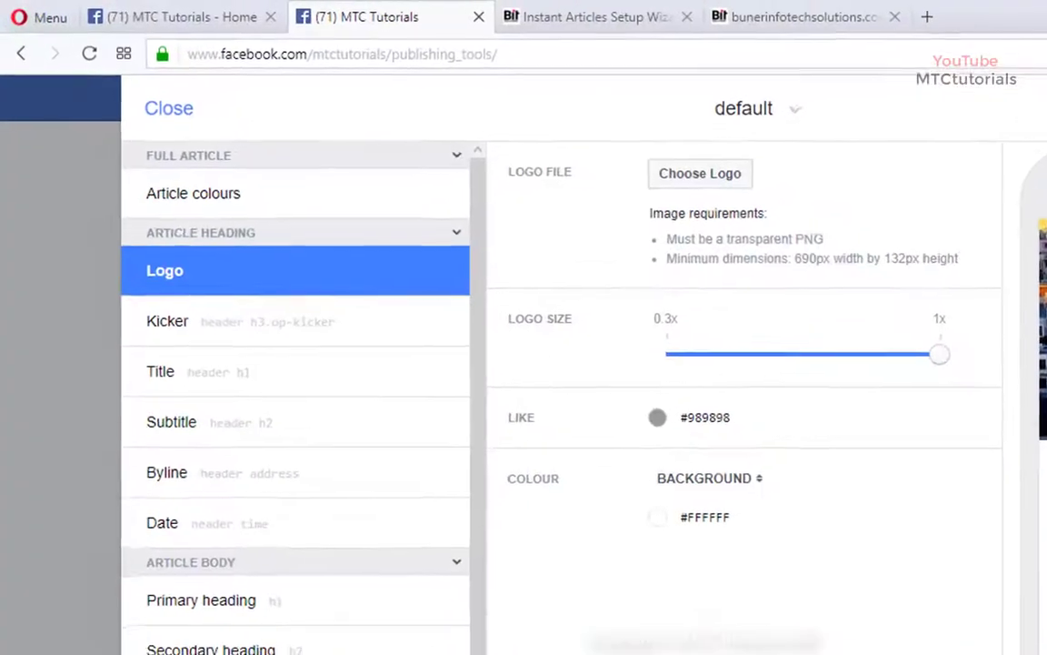
Upload the Logo image from the Desktop as the default style's logo file in Facebook and check the article preview
click(728, 177)
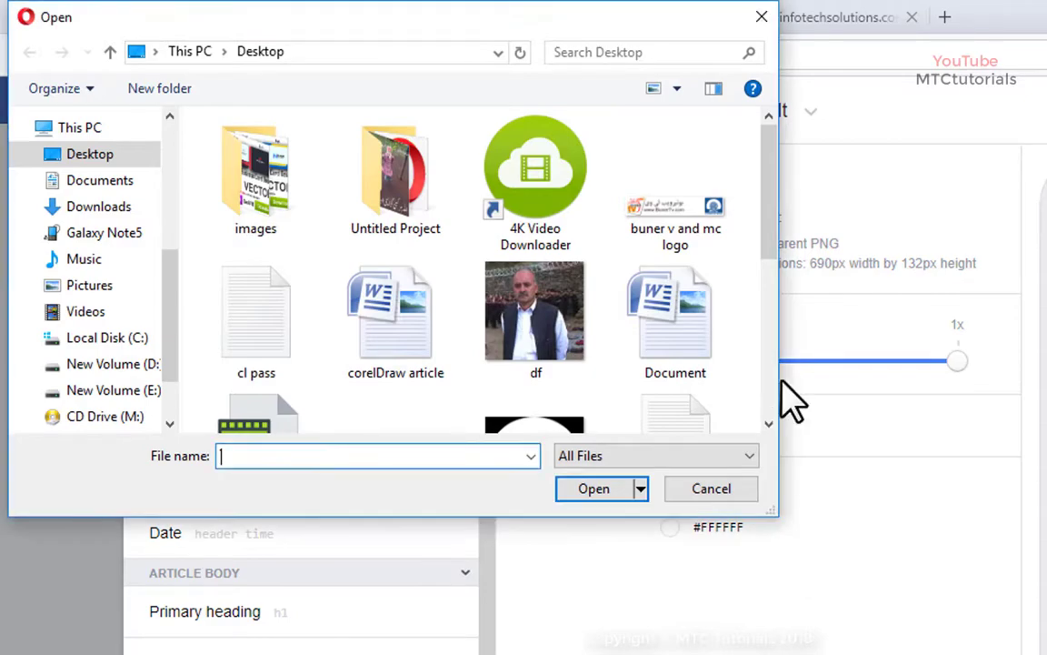
click(775, 217)
drag(773, 218, 774, 316)
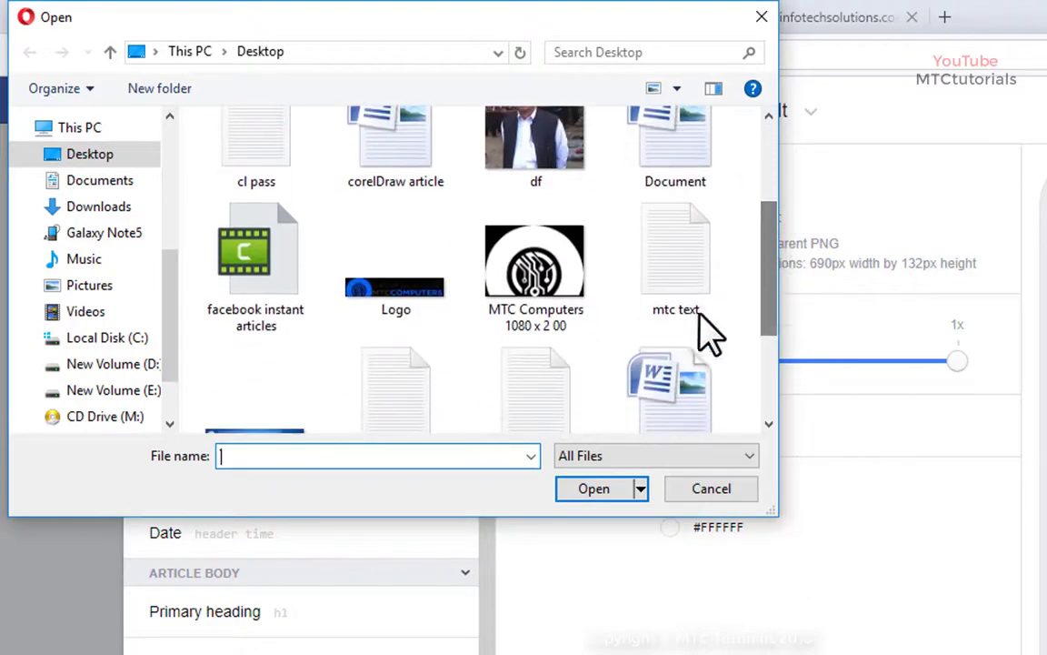
click(414, 314)
click(593, 489)
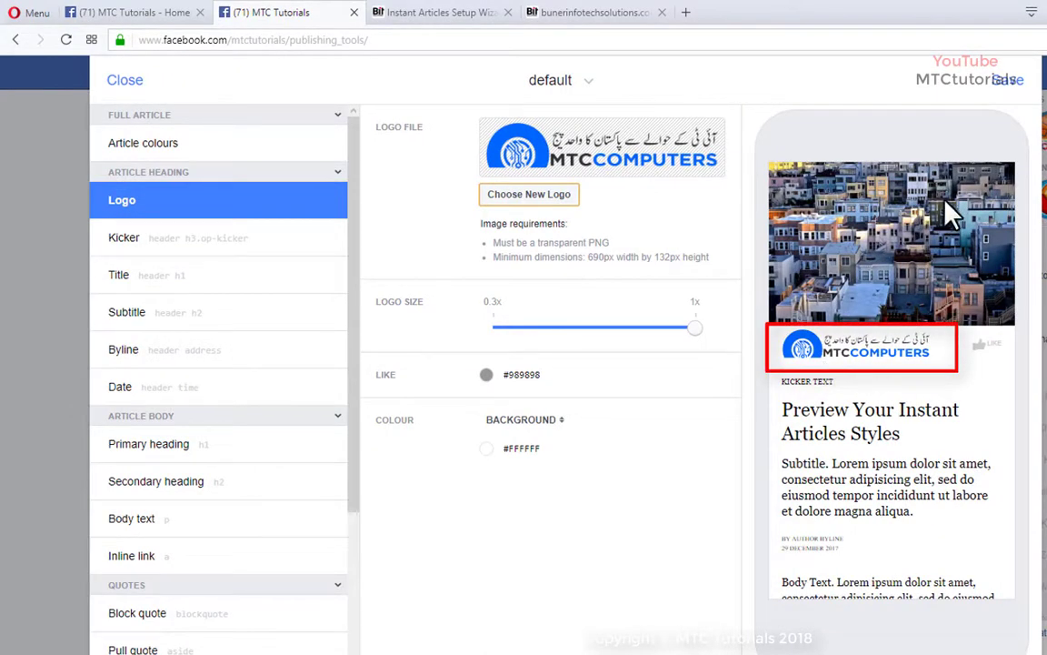
click(957, 368)
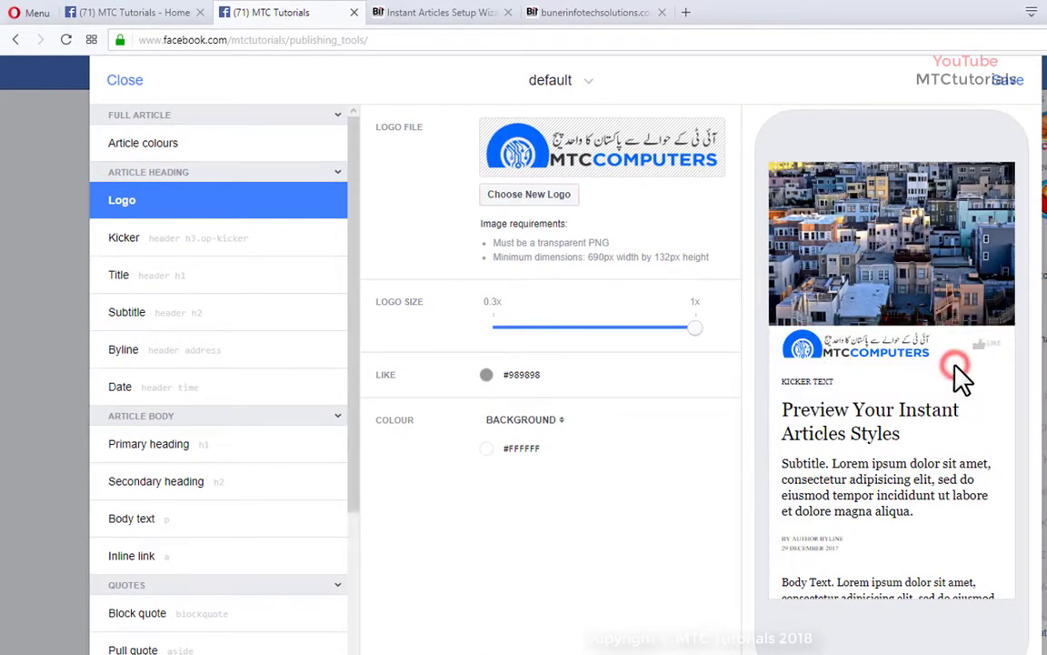
Save the default article style with its new logo and close the style editor
click(1009, 82)
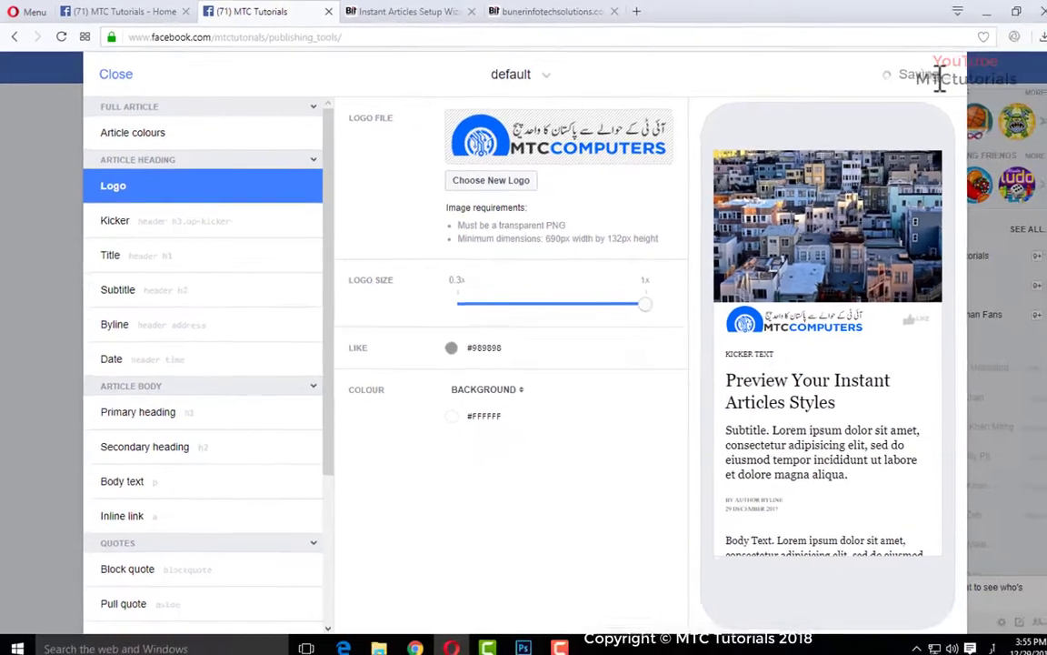
click(118, 74)
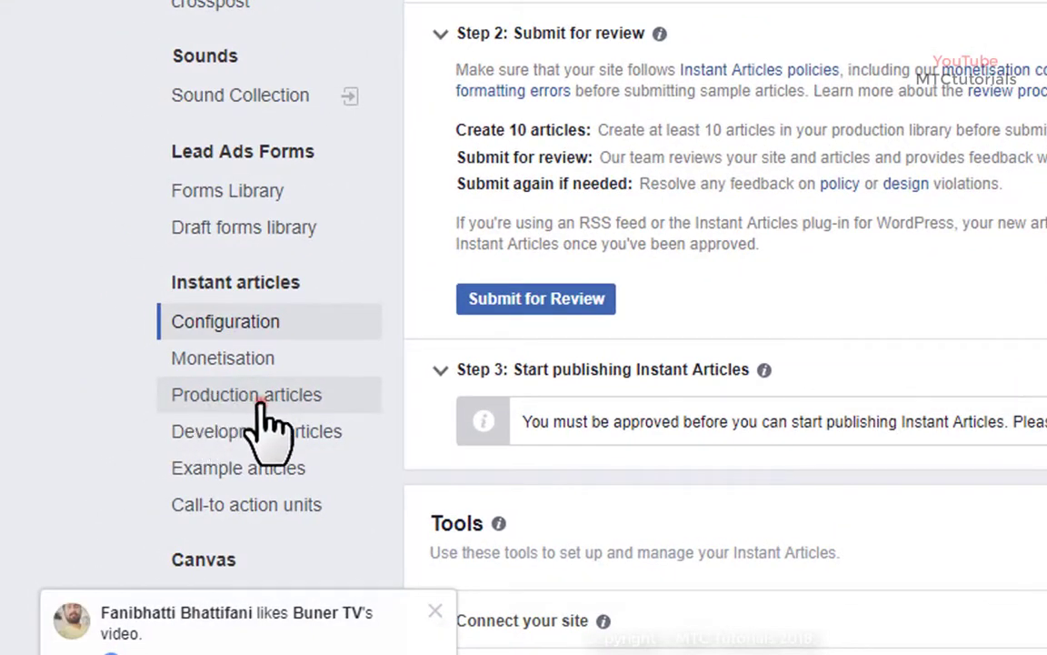
Open the production articles, select CorelDraw Step By Step Tutorial – MTC Tutorials, and check whether it can be published
click(266, 404)
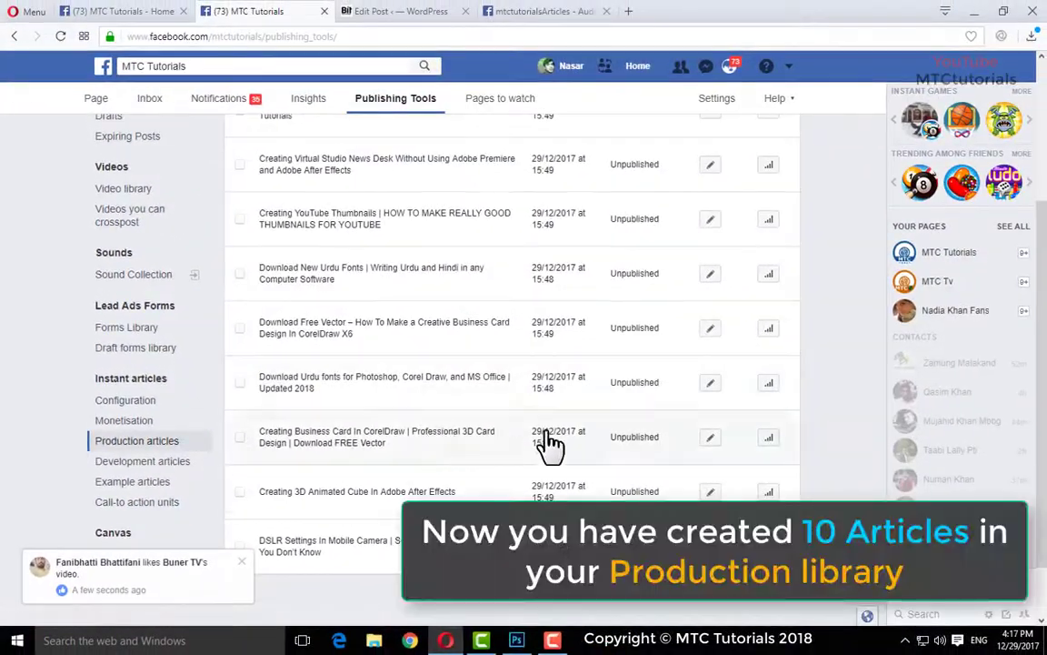
drag(1041, 409, 1043, 282)
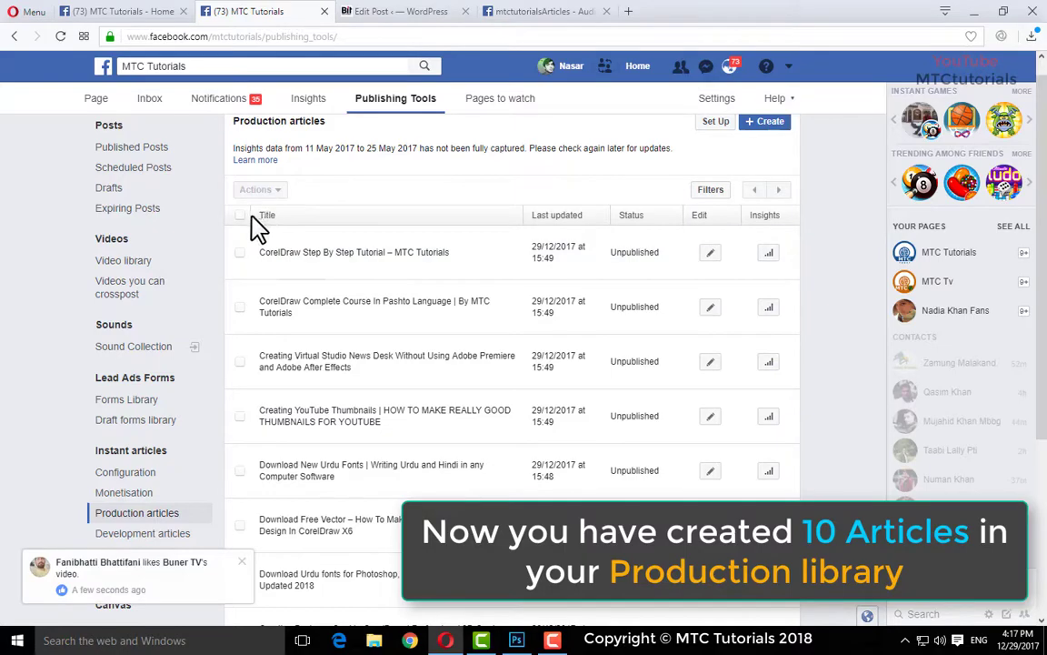
double_click(240, 254)
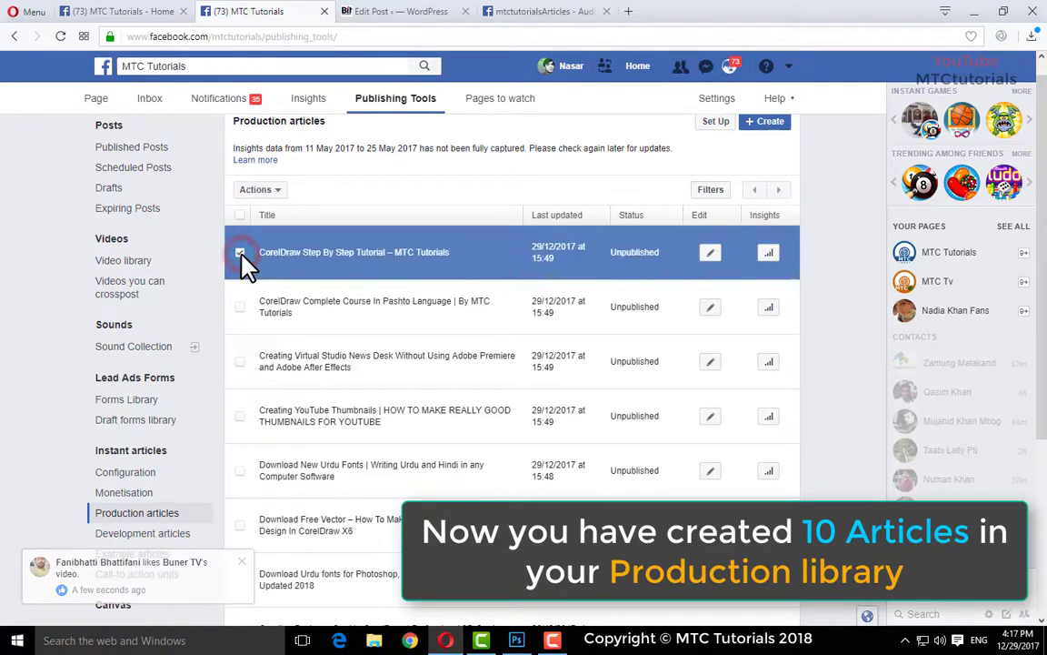
click(278, 190)
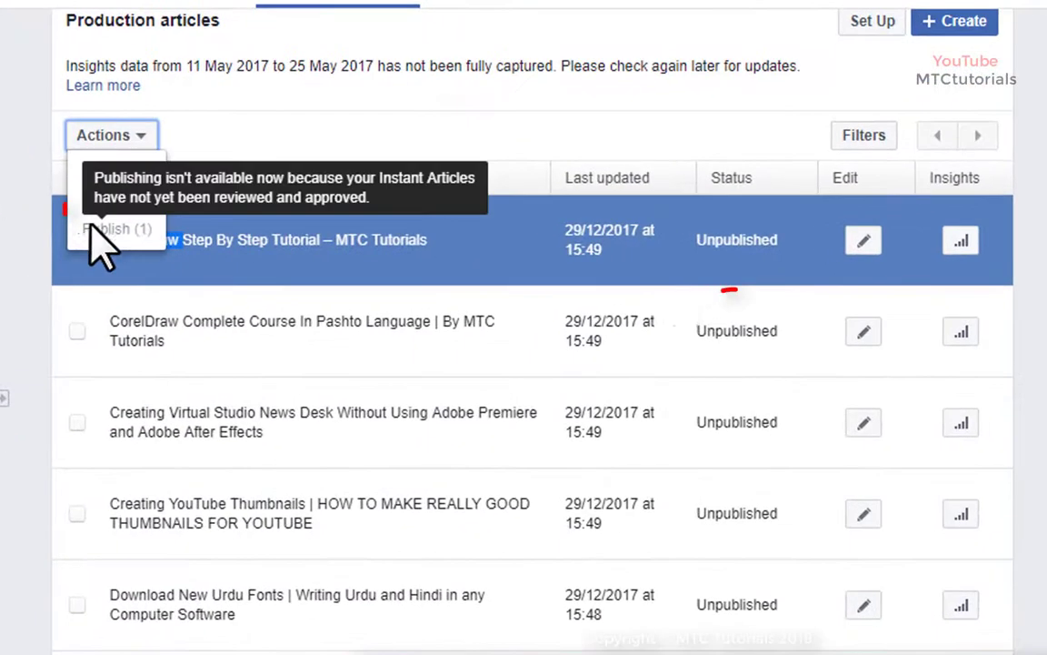
mouse_move(265, 260)
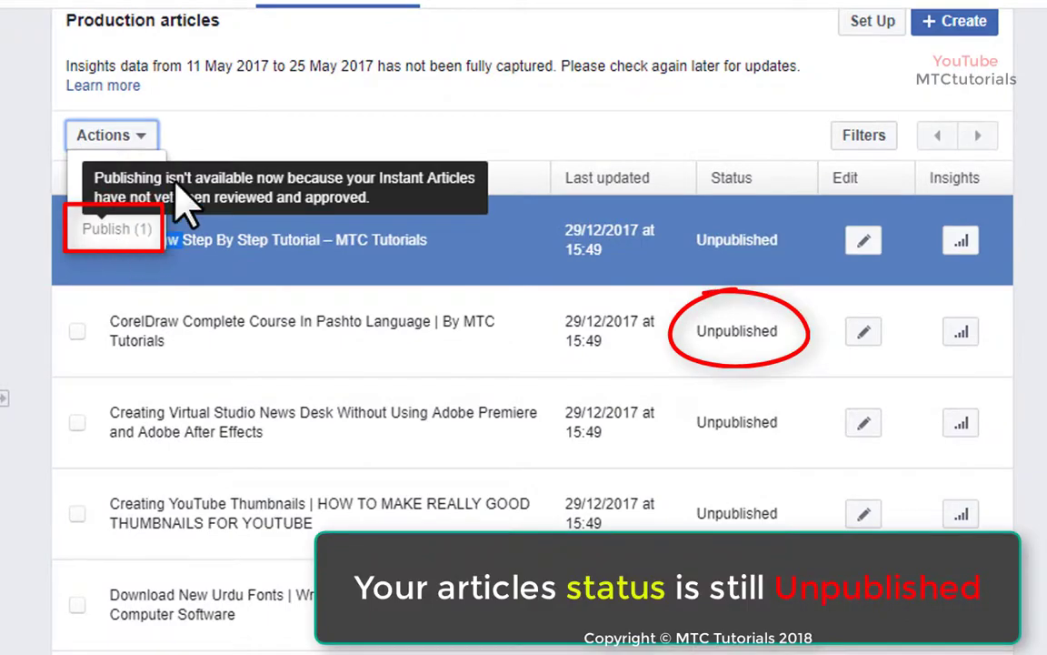
click(234, 152)
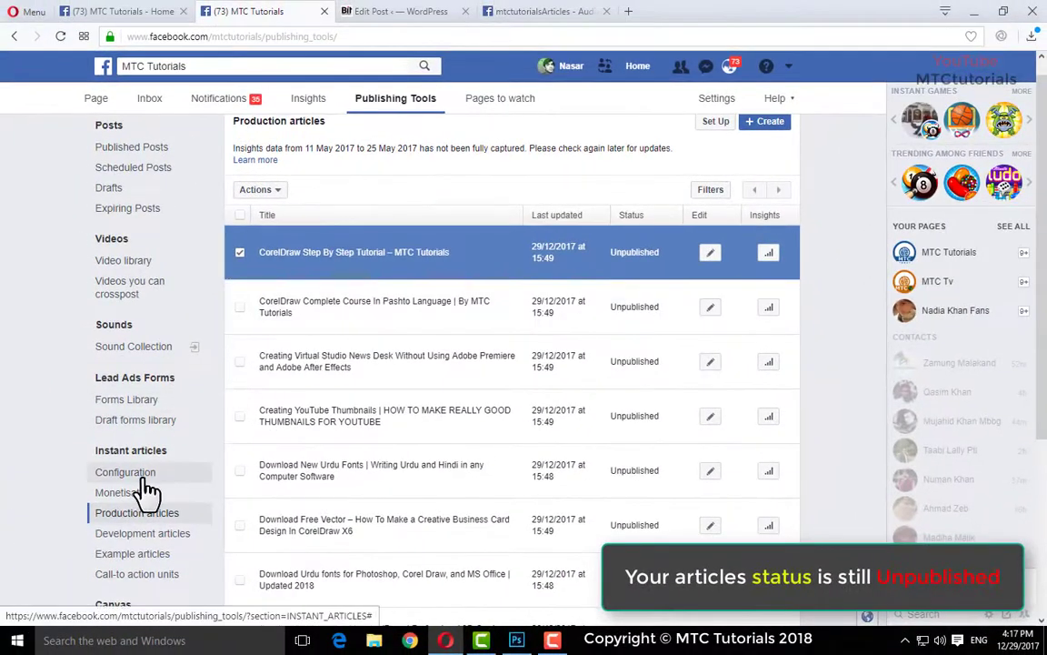
Return to the Instant Articles configuration, submit the articles for review, and acknowledge the submission message
click(119, 495)
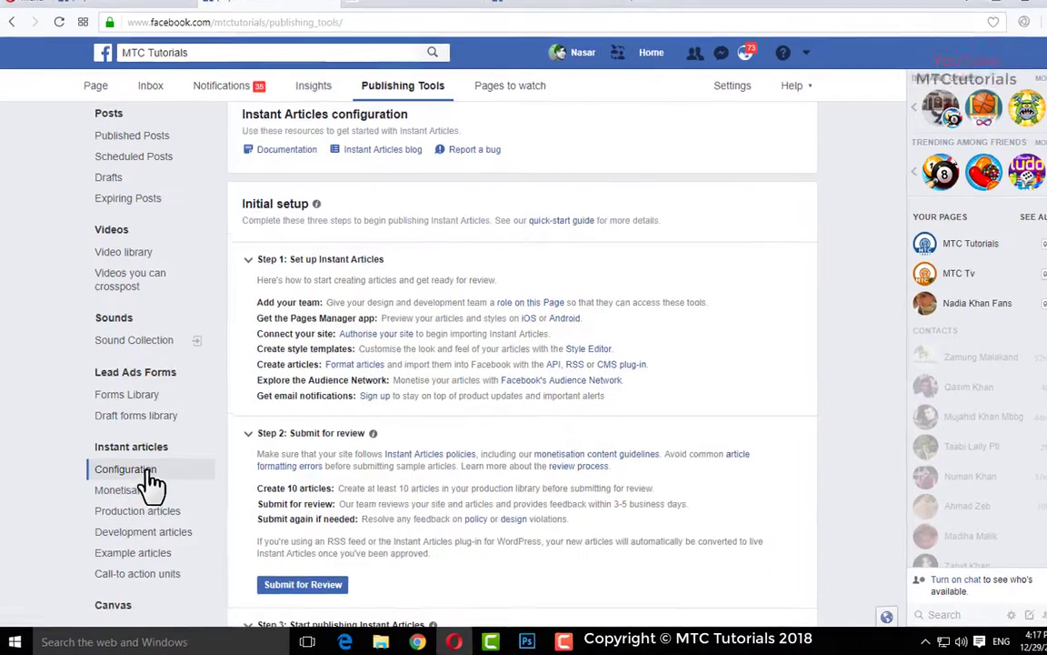
scroll(762, 313, down, 2)
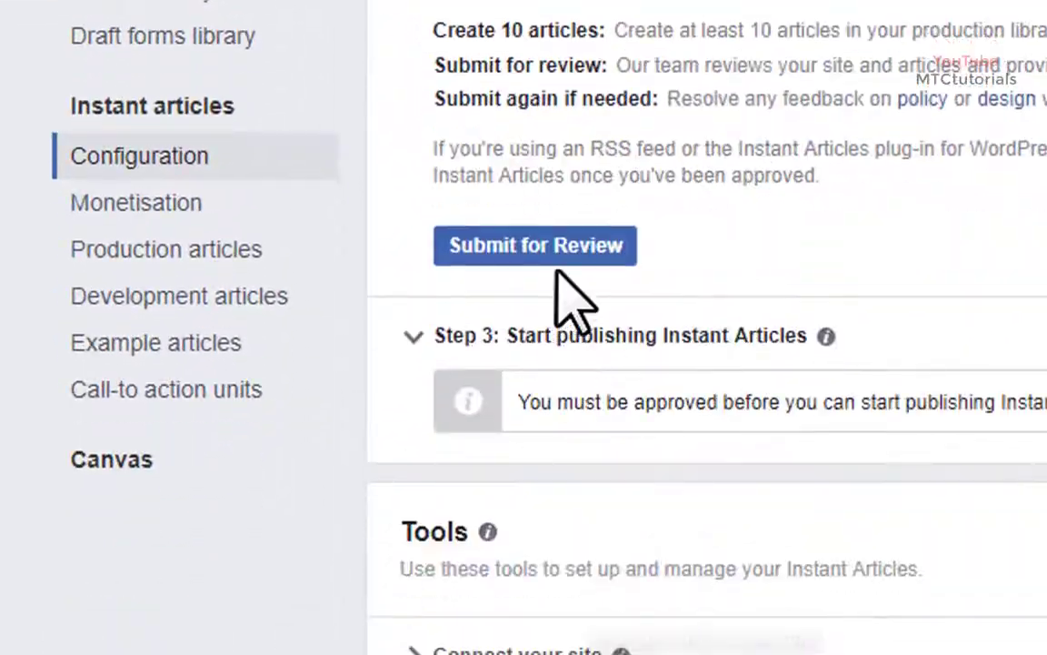
click(484, 259)
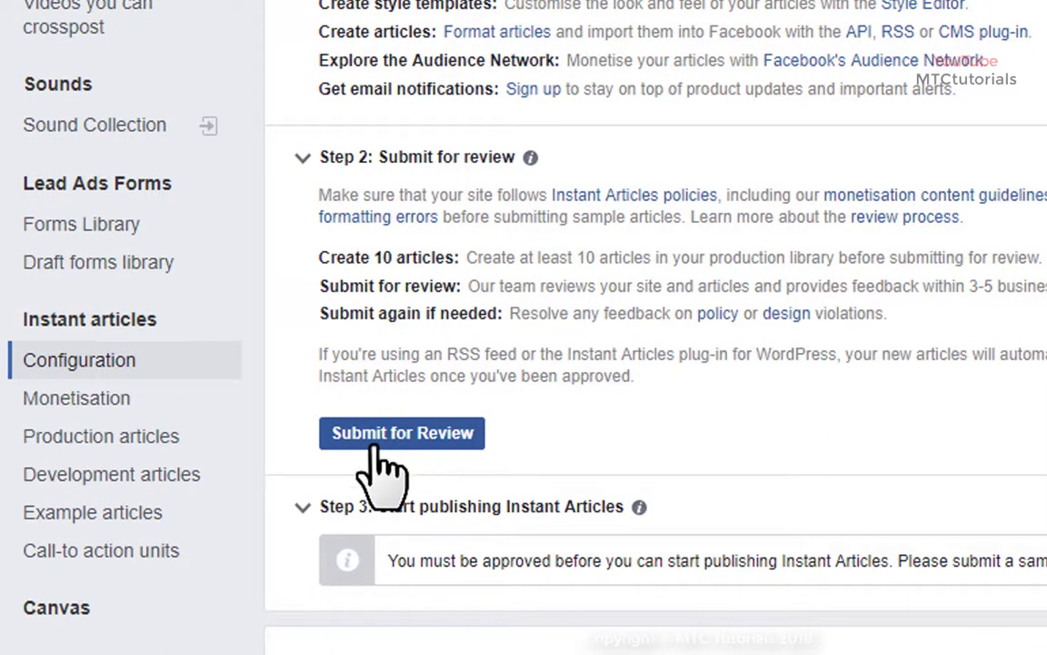
click(374, 443)
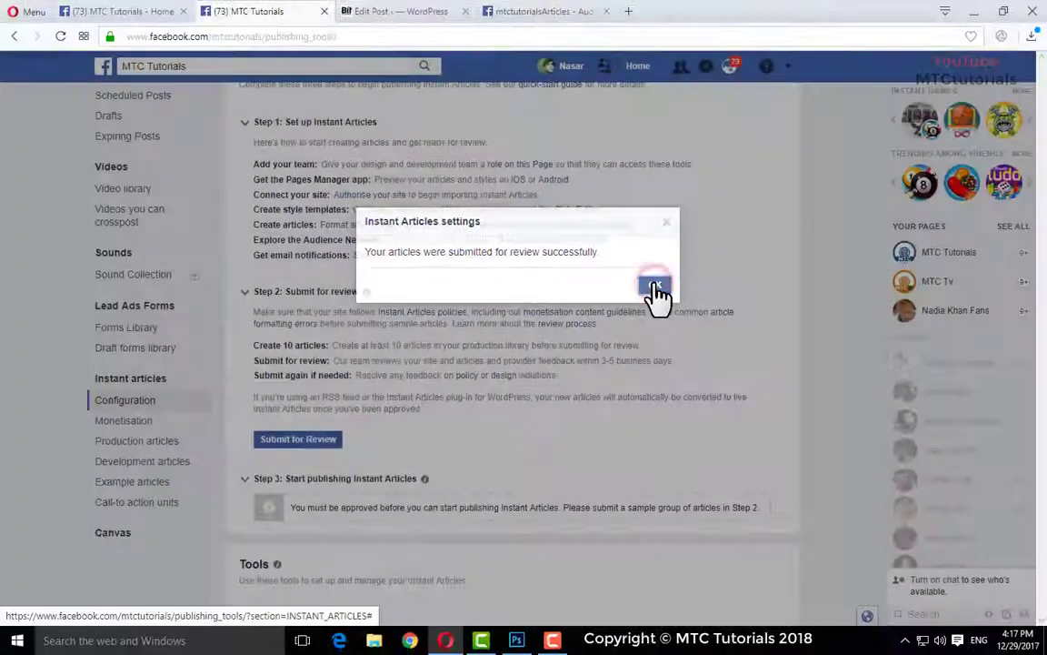
click(724, 329)
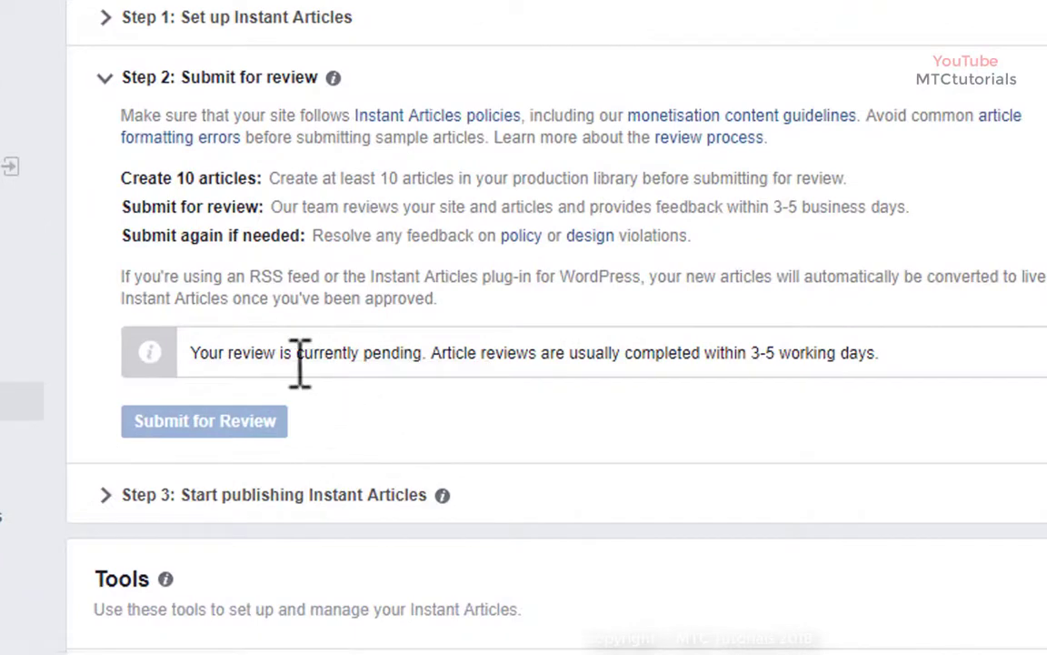
Read the review status under Step 2: Submit for review, and check the publishing status of the production articles
drag(191, 352, 893, 381)
click(884, 356)
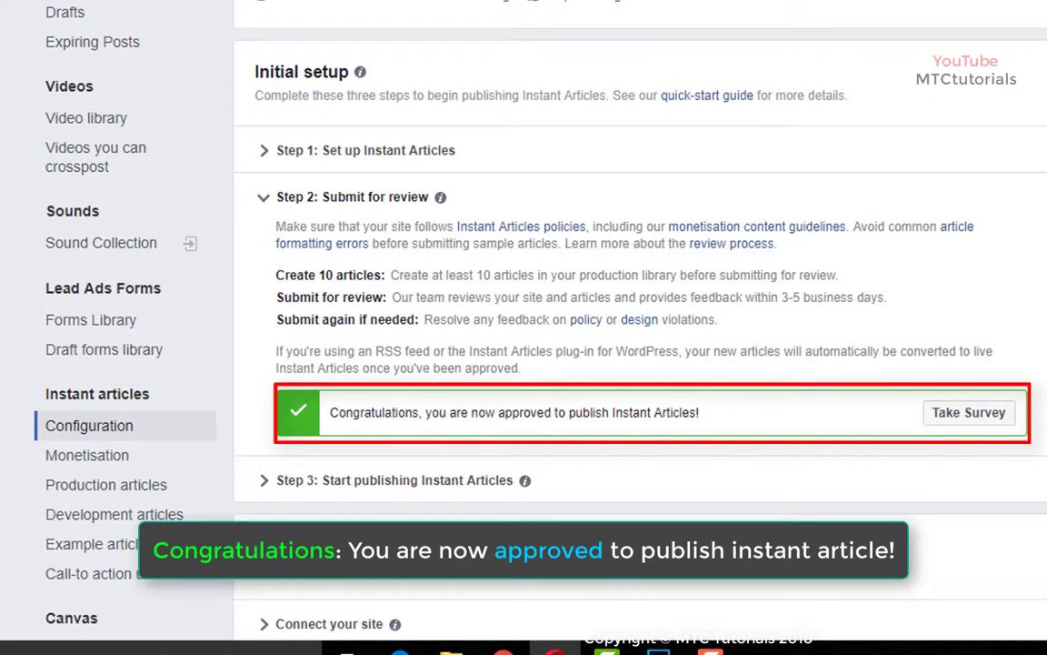
drag(328, 413, 708, 421)
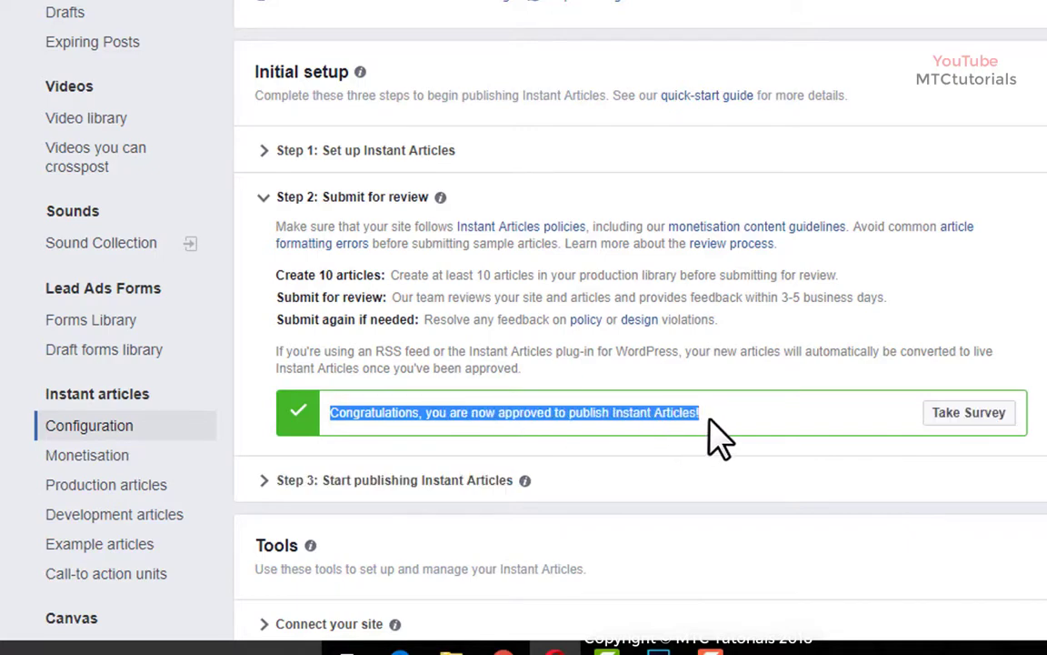
click(708, 420)
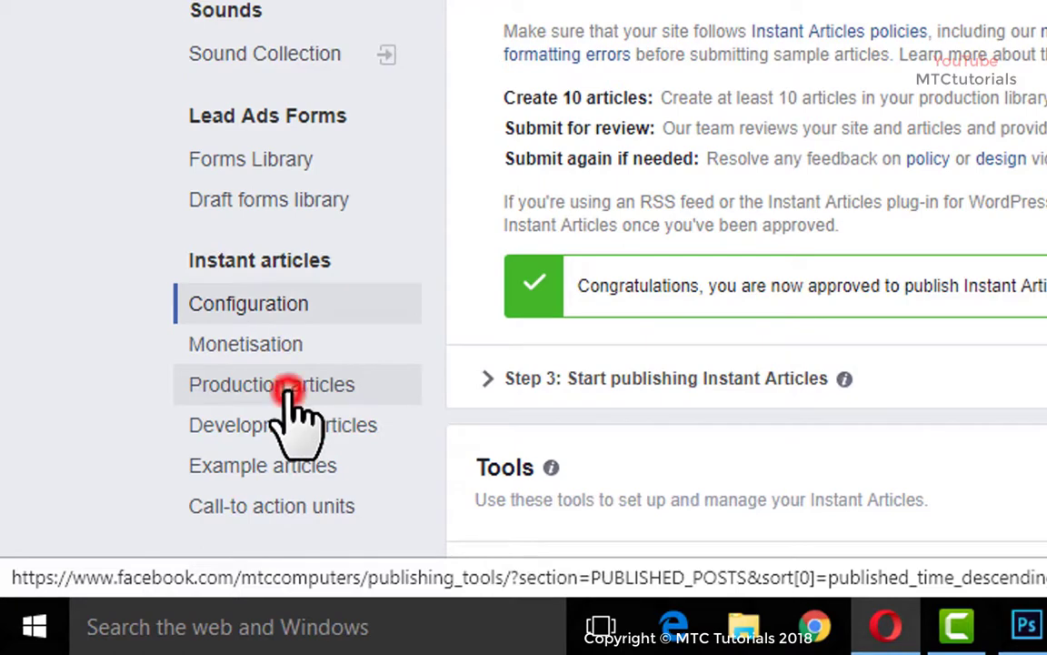
click(289, 391)
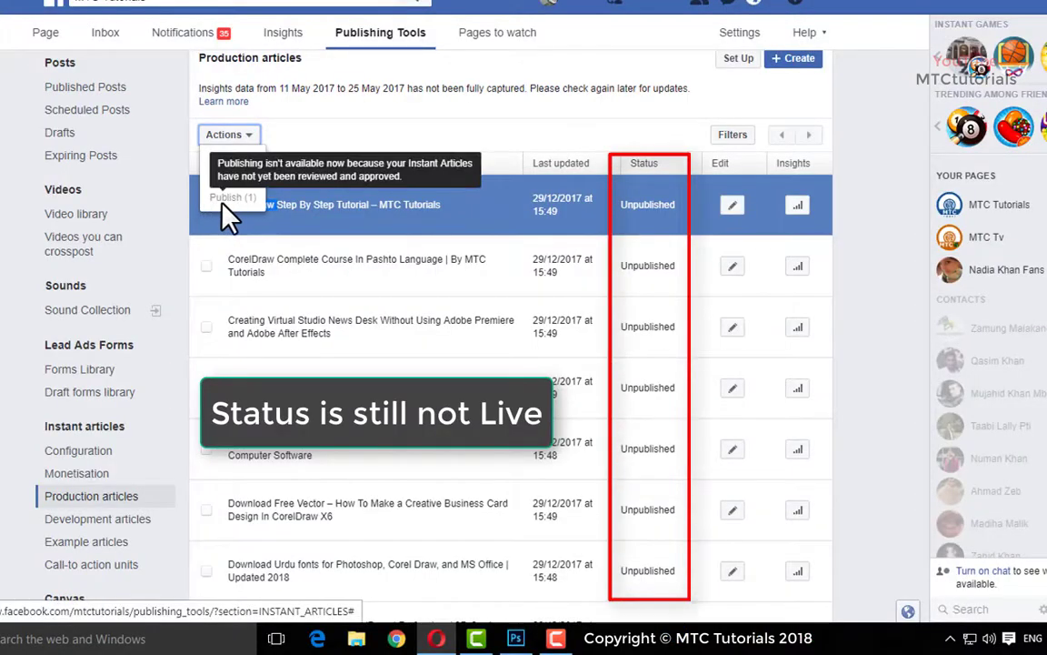
click(299, 132)
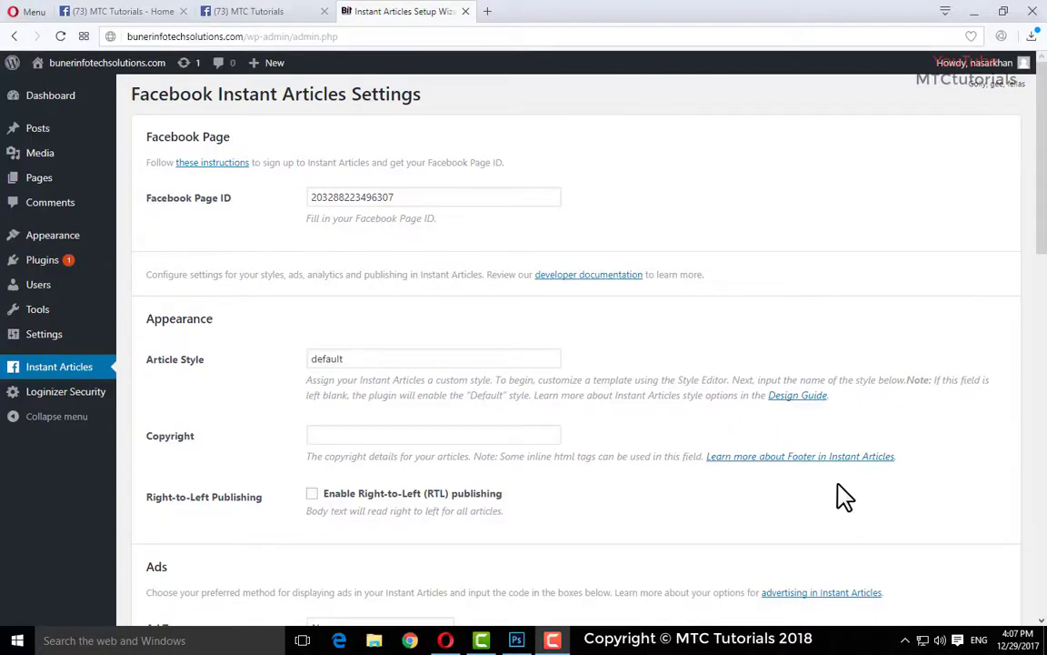
Set the Ad Type to Facebook Audience Network in the Ads section of the WordPress Instant Articles settings
drag(1043, 227, 1043, 291)
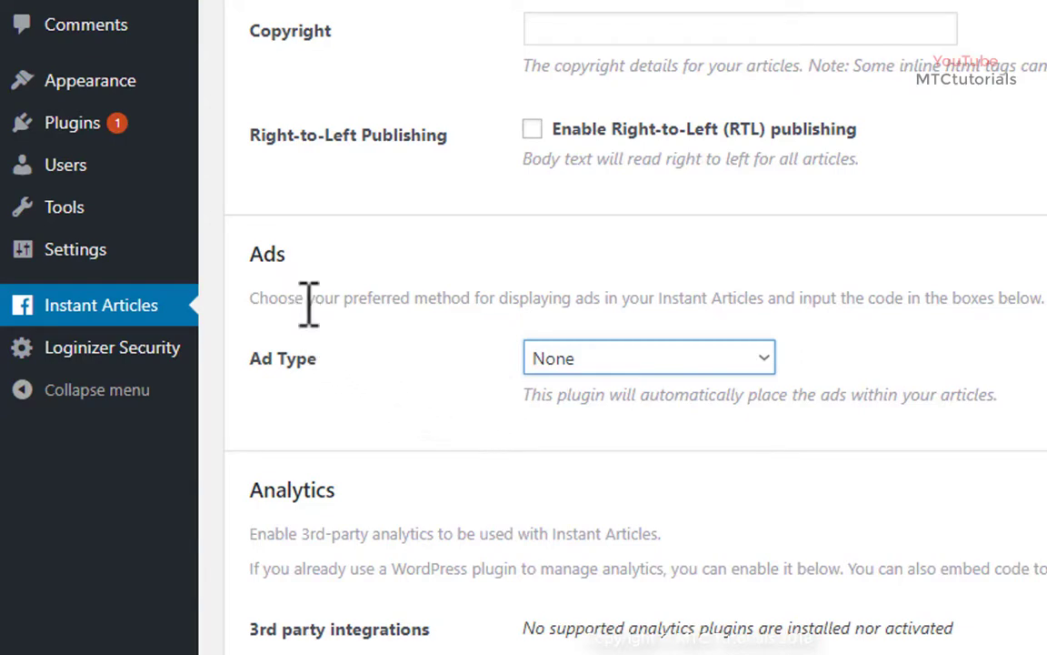
click(647, 358)
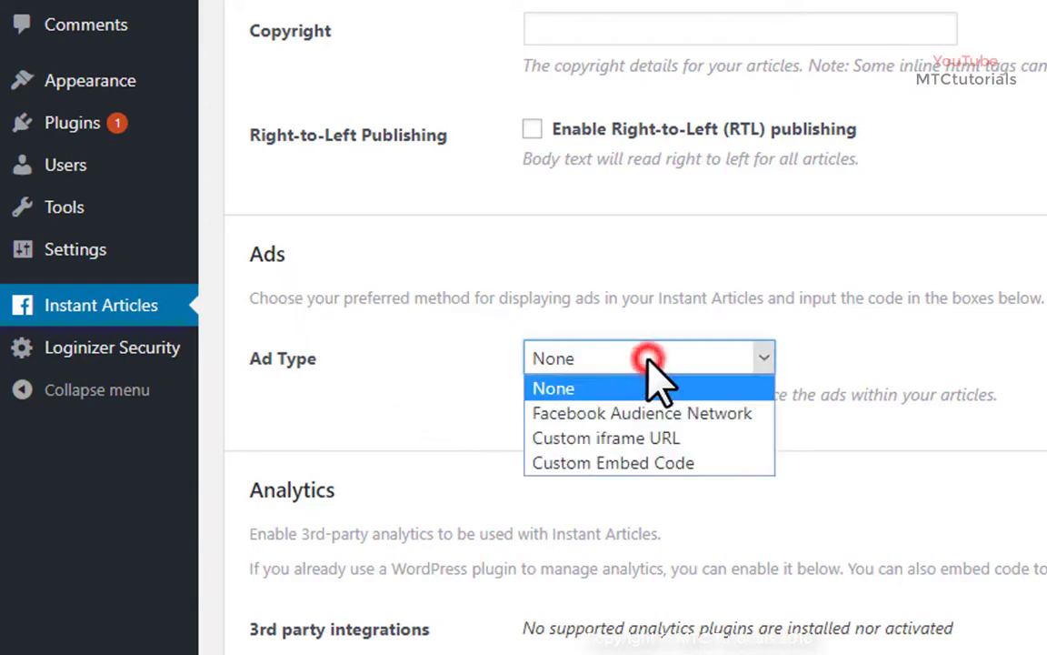
click(757, 417)
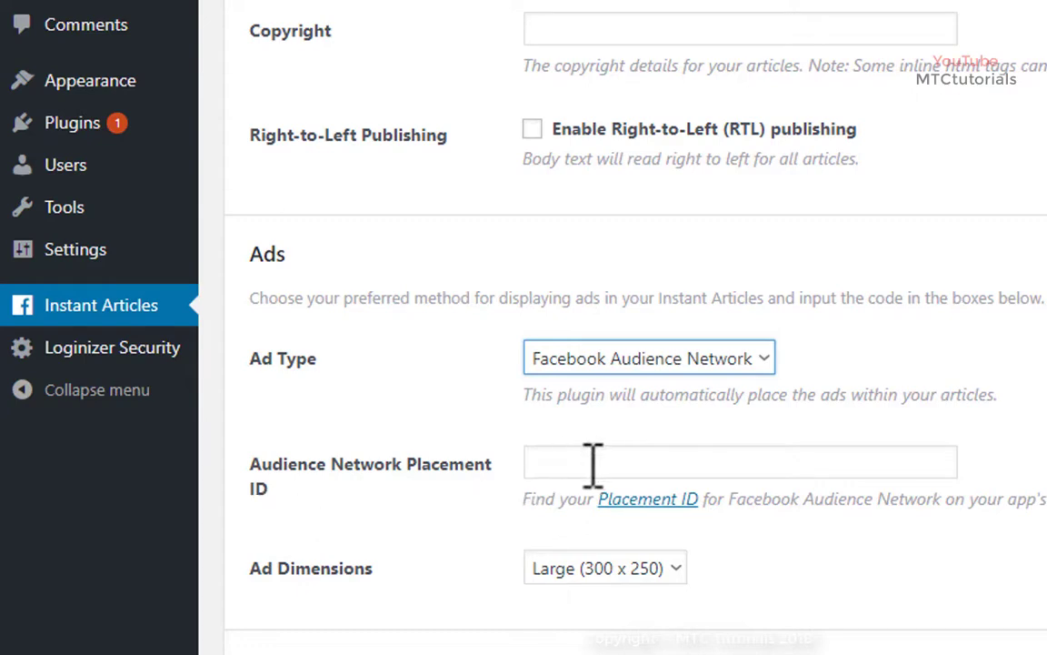
Open the Placement ID documentation and go to My Apps from its Getting Started instructions
click(649, 507)
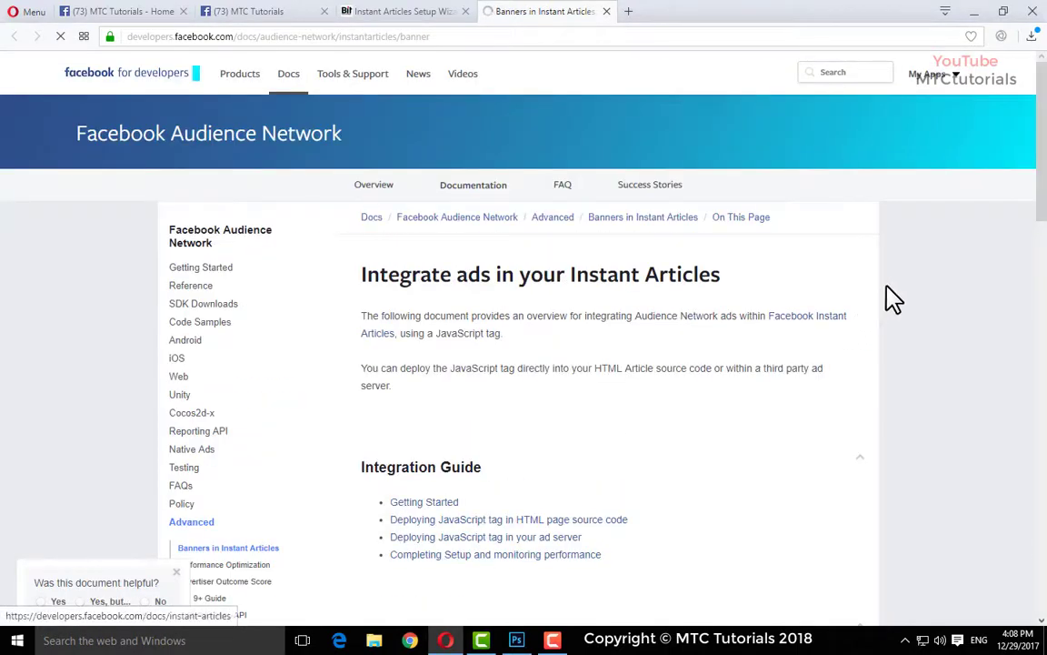
scroll(1044, 191, down, 5)
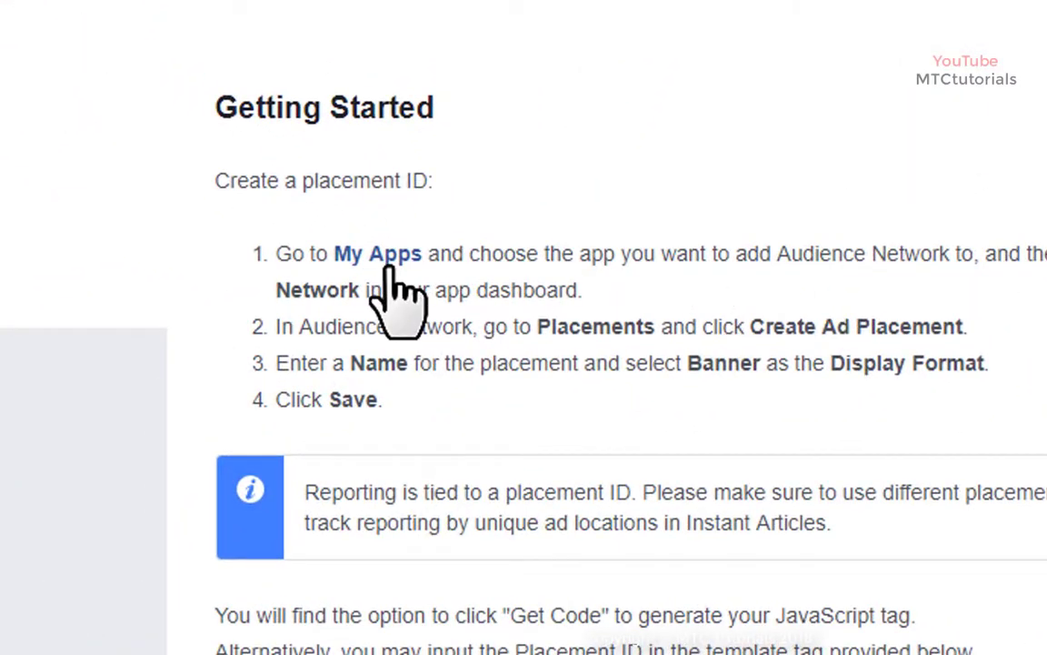
click(389, 258)
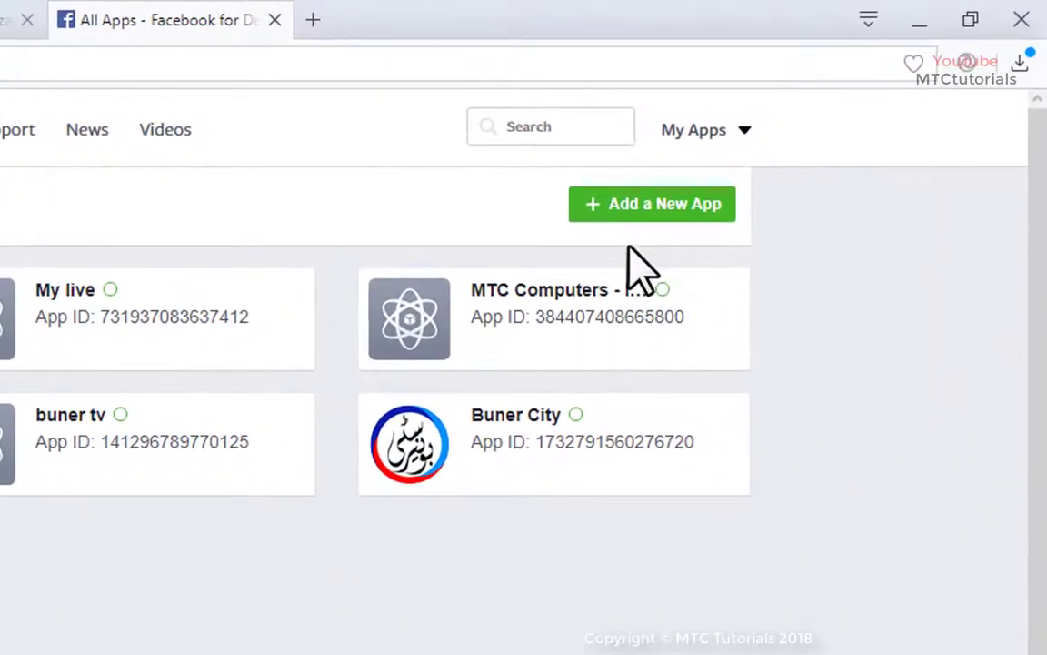
Create a new app ID with the display name mtctutorialsArticles, keeping the prefilled contact email, and complete the security check
click(673, 215)
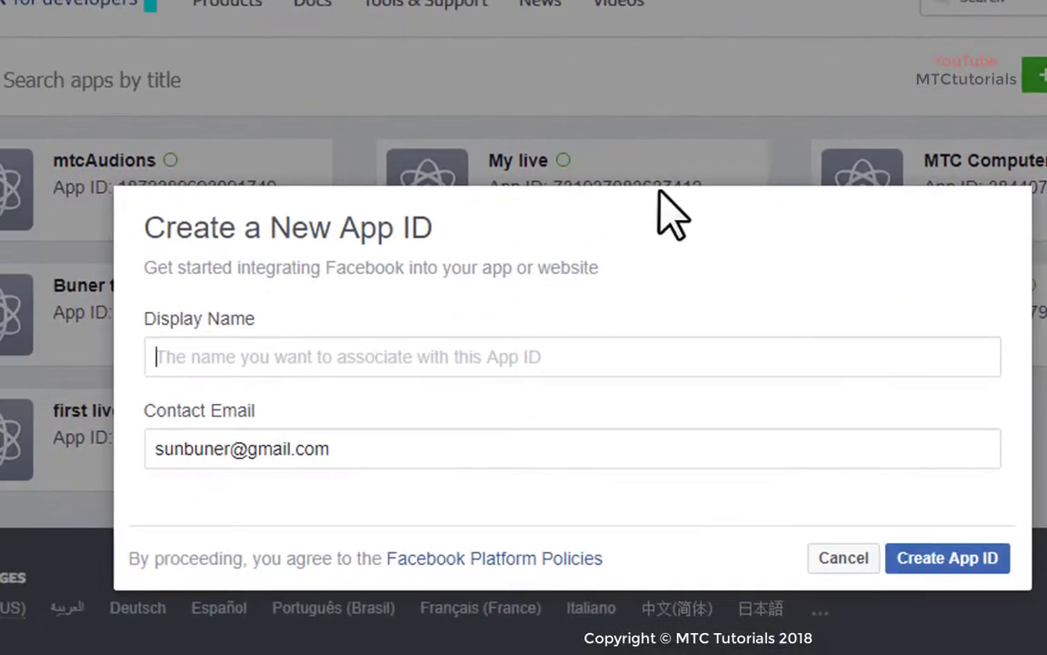
click(355, 365)
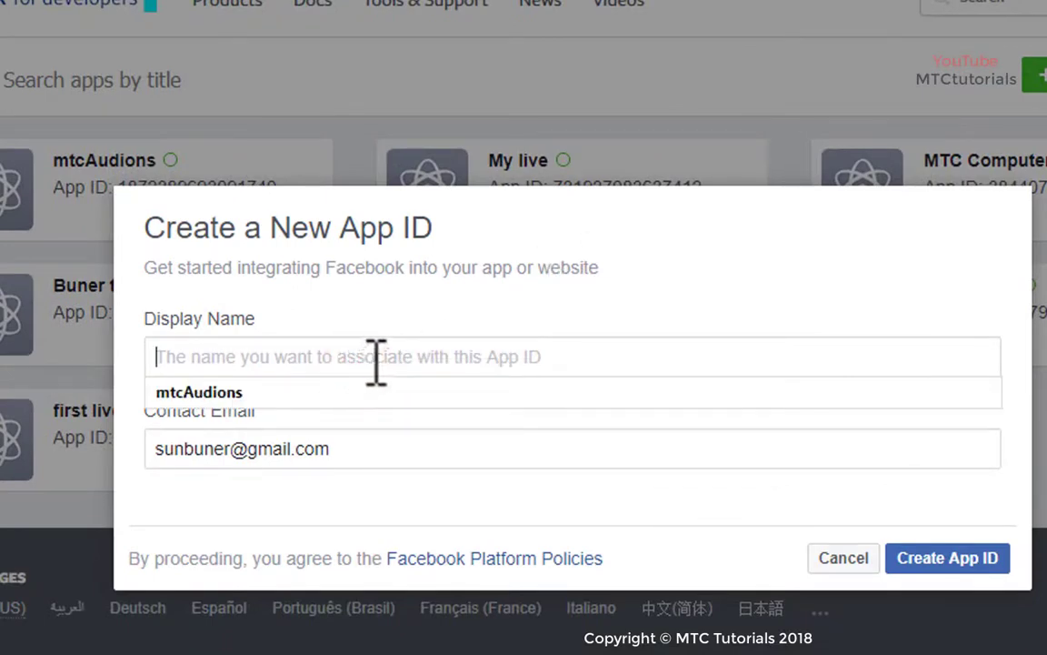
text(mtctutorialsA)
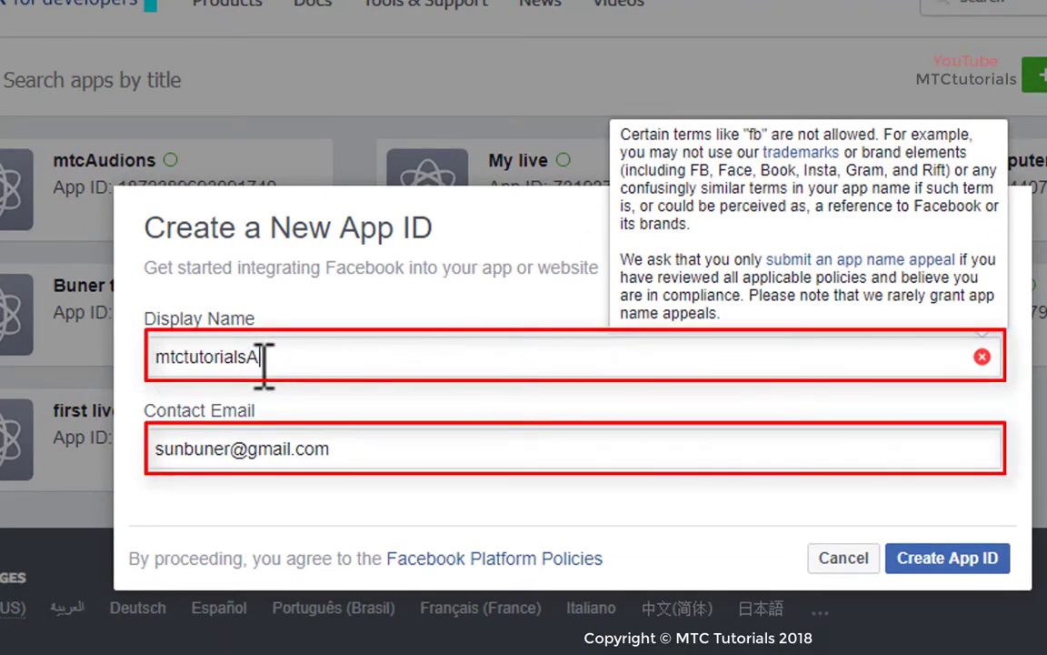
text(rticles)
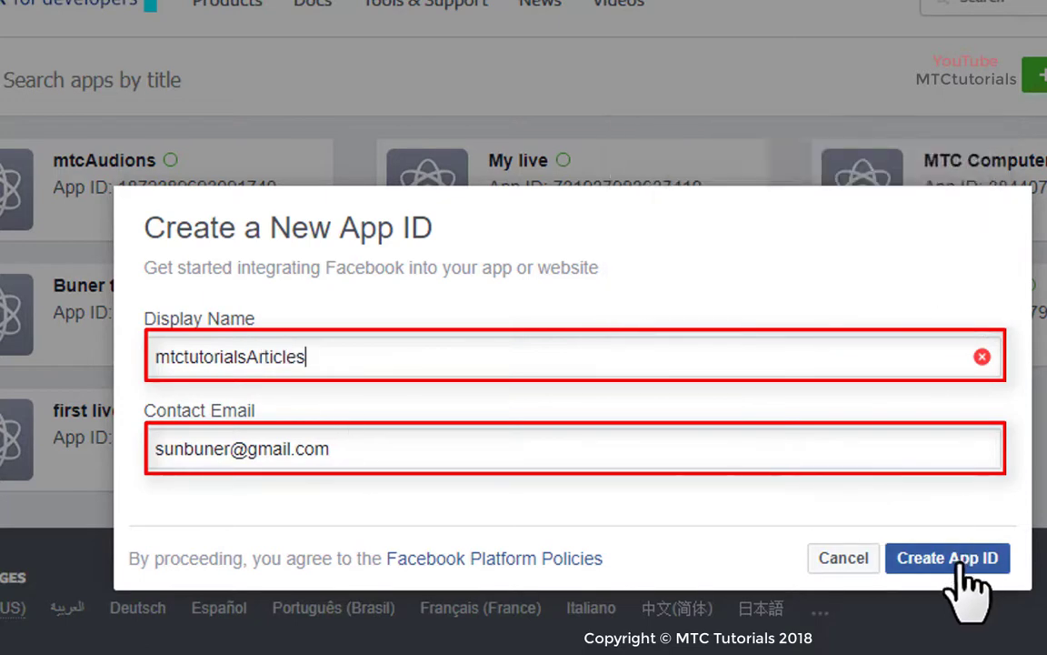
click(950, 560)
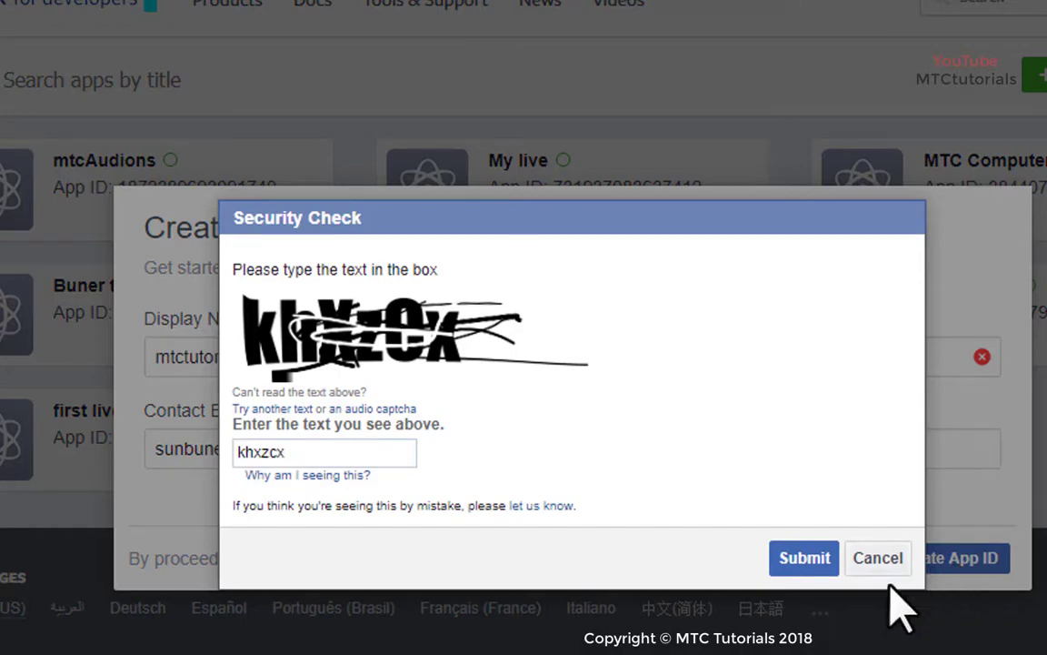
click(806, 555)
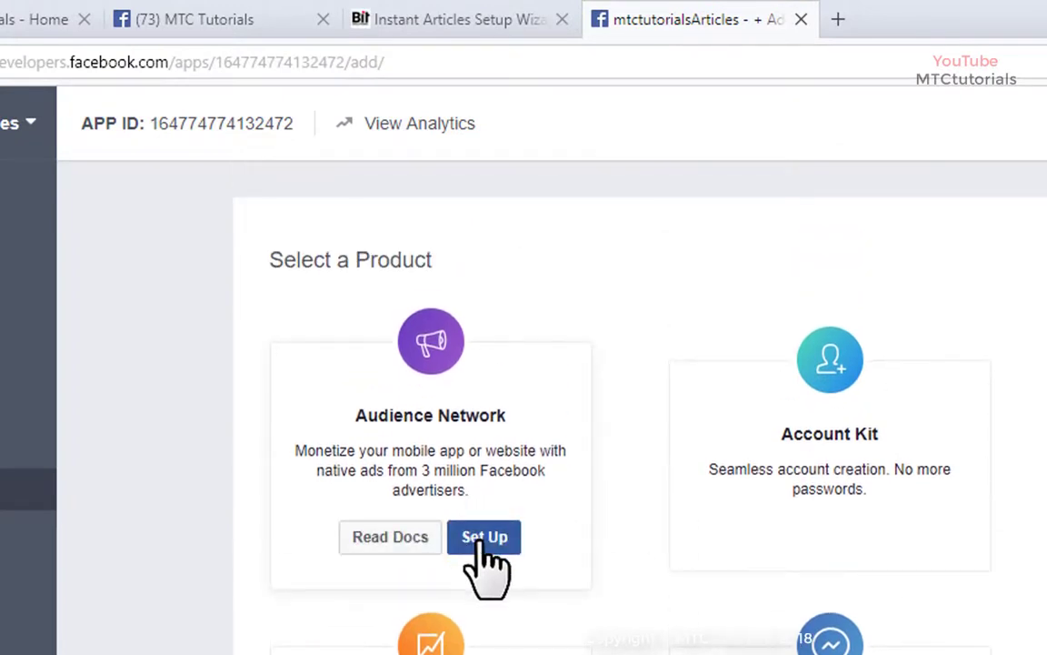
Set up the Audience Network product and create an ad space named mtctutorials for Mobile Web, with the description "sample"
click(482, 538)
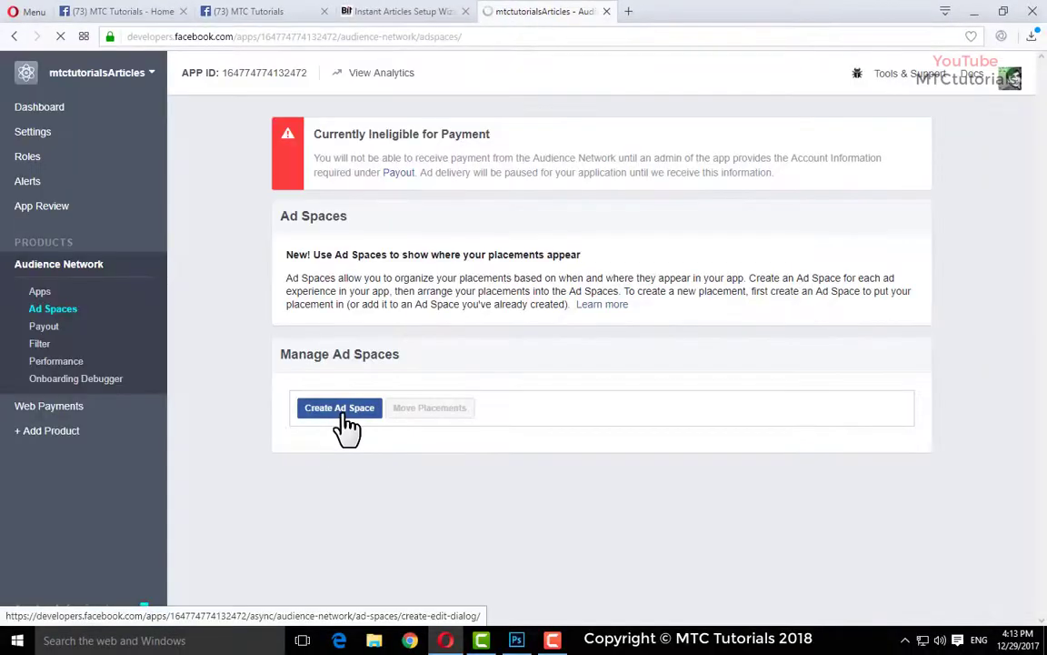
click(347, 417)
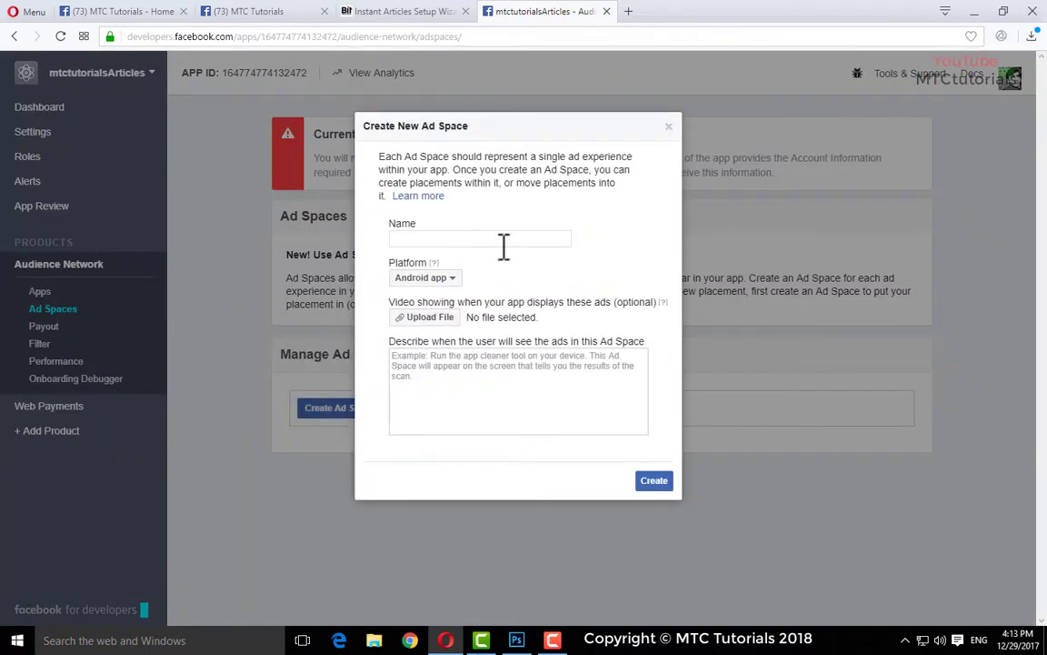
click(502, 239)
text(mtctutorials)
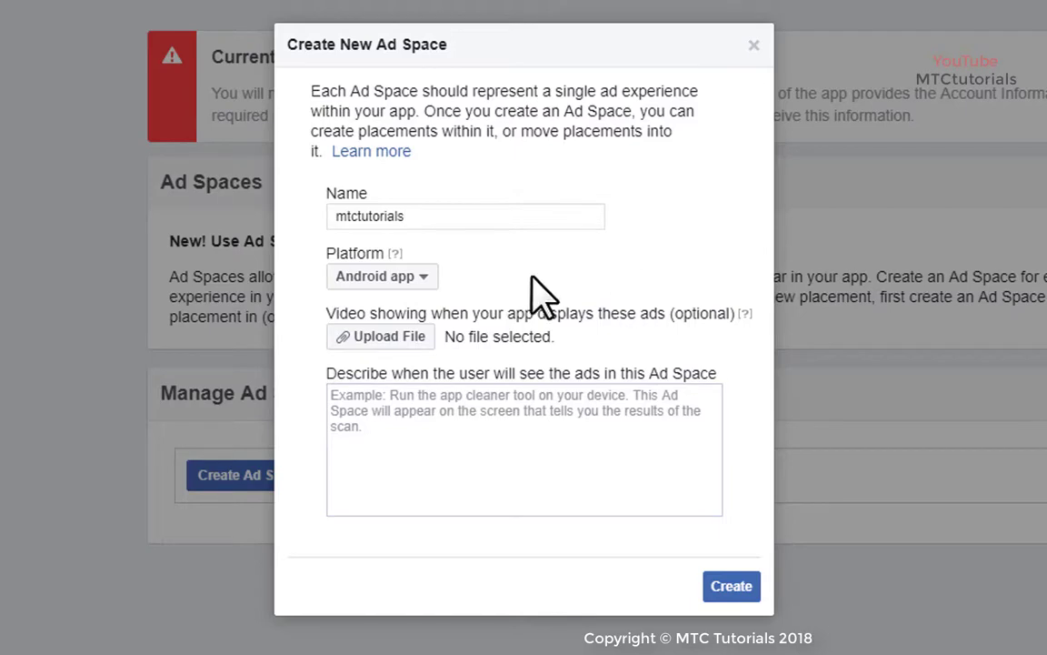
click(382, 275)
click(387, 362)
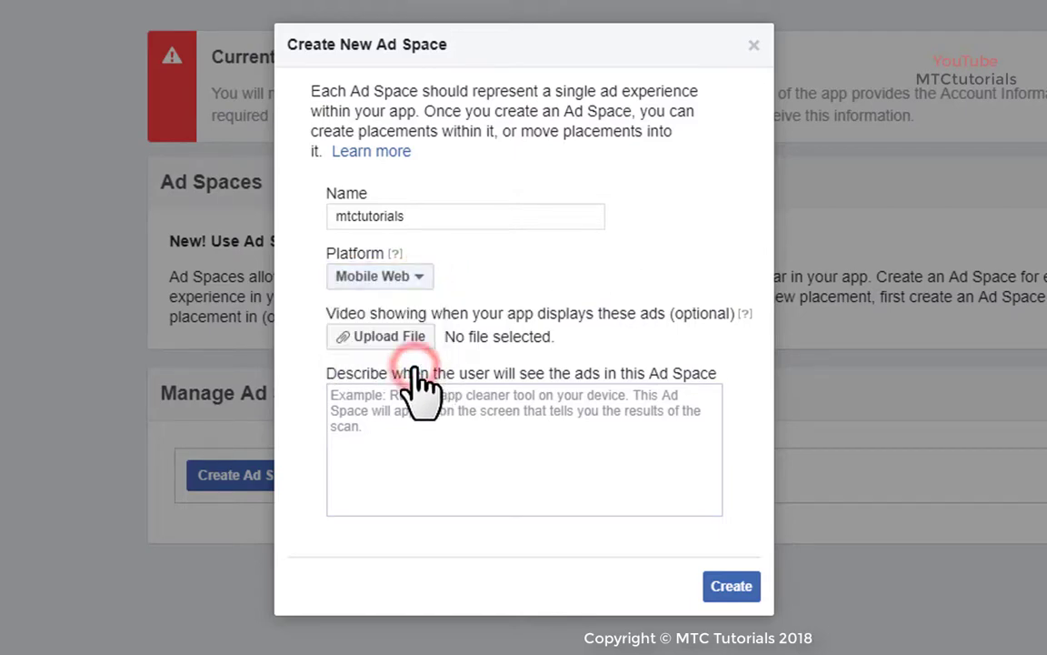
click(465, 427)
text(sample)
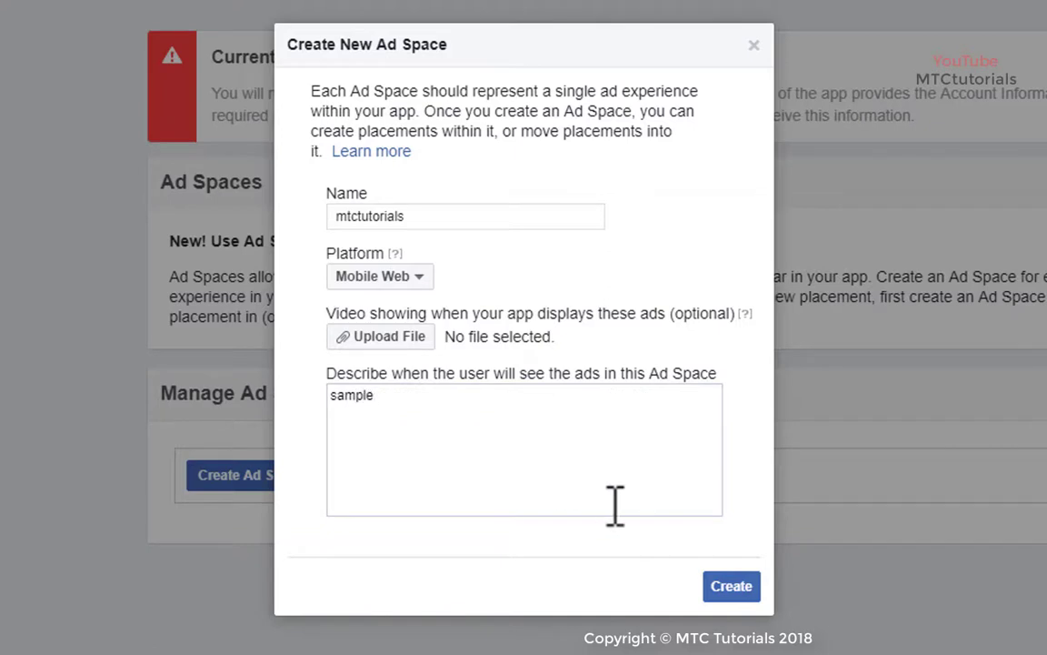
click(737, 585)
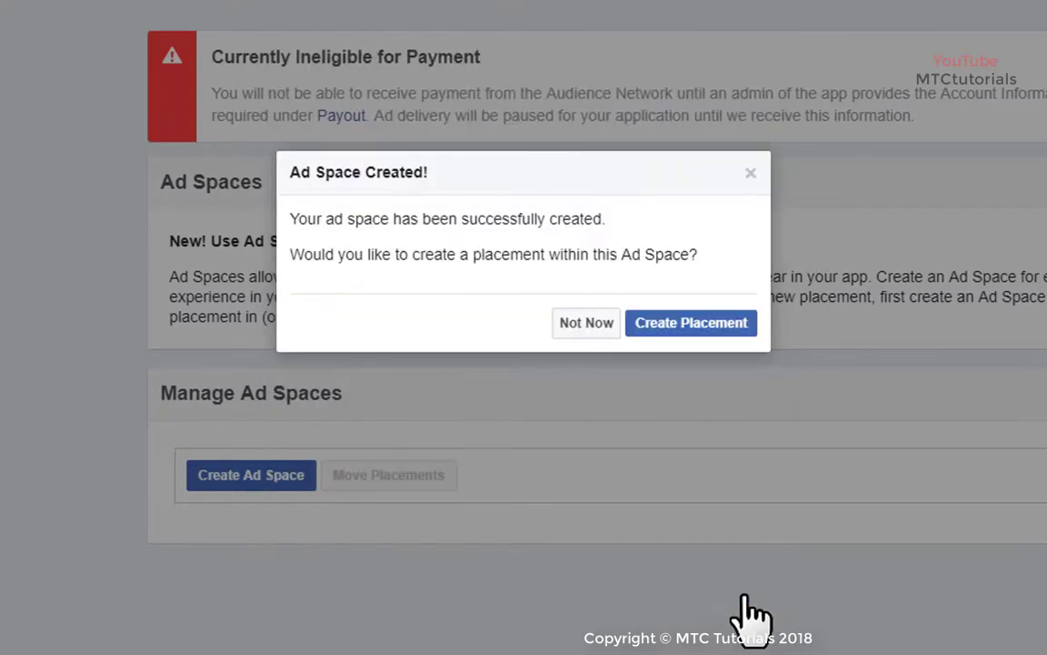
Create an ad placement named mtcfirstAd in the new ad space with the Native display format, and save it
click(680, 330)
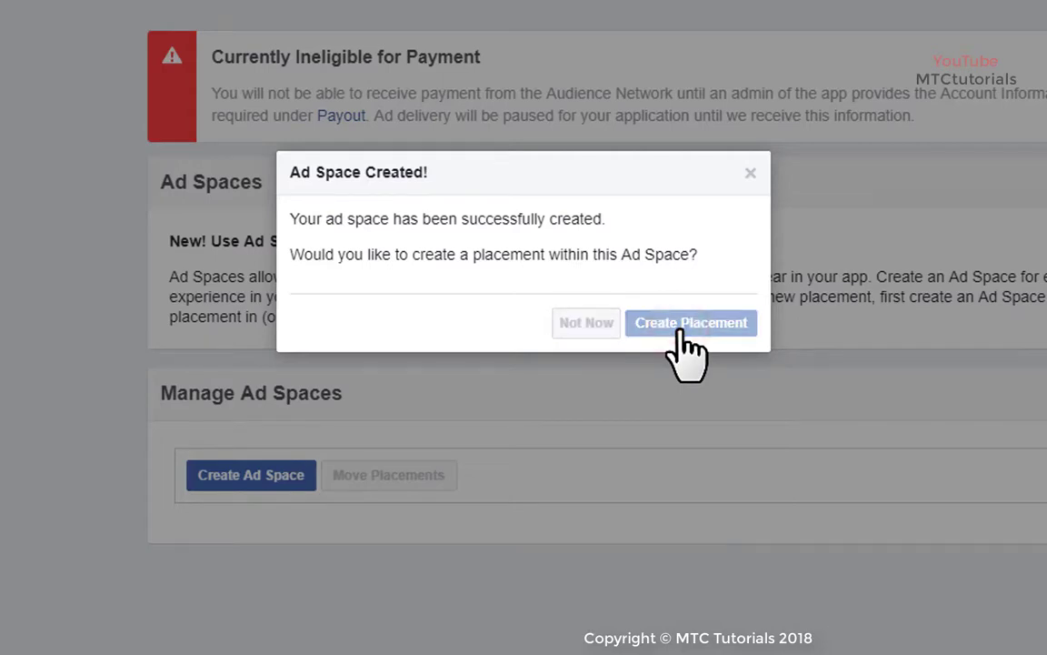
click(485, 299)
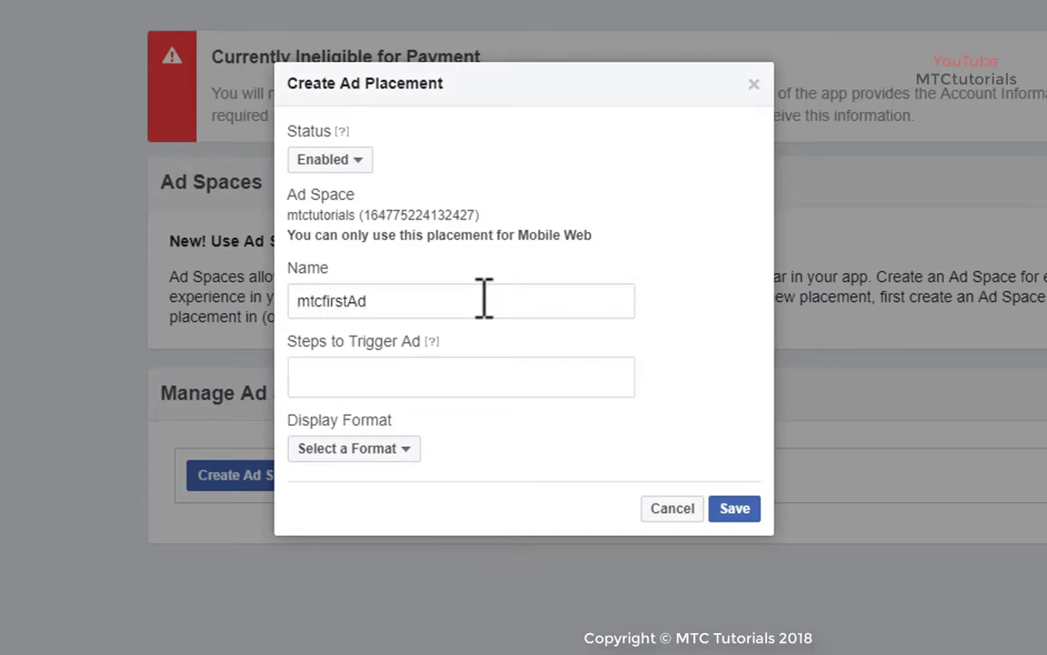
click(397, 448)
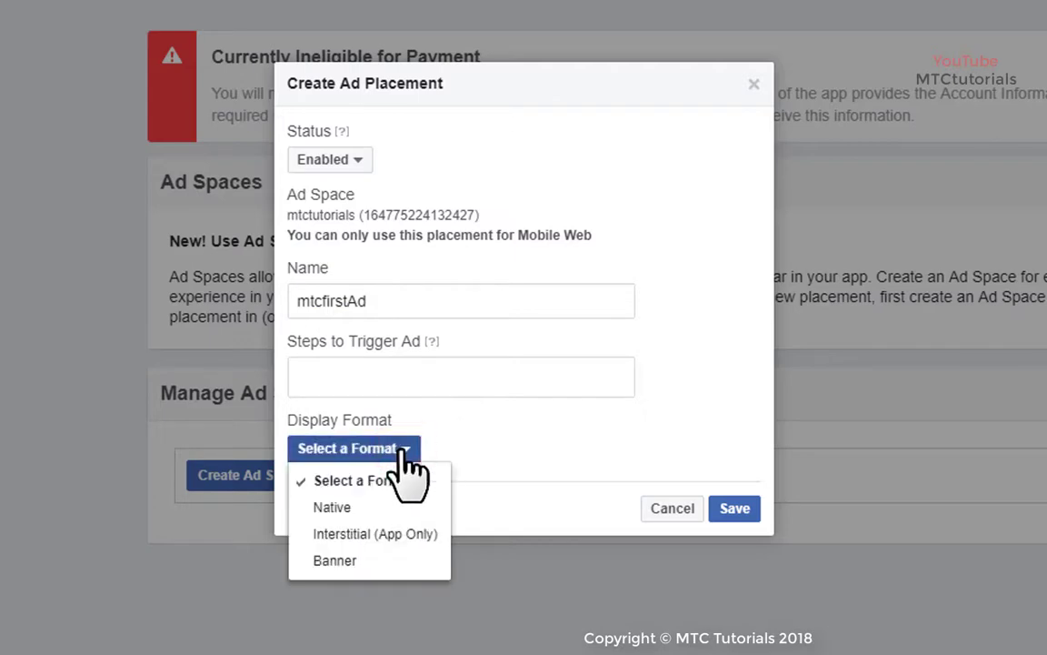
click(424, 559)
click(300, 447)
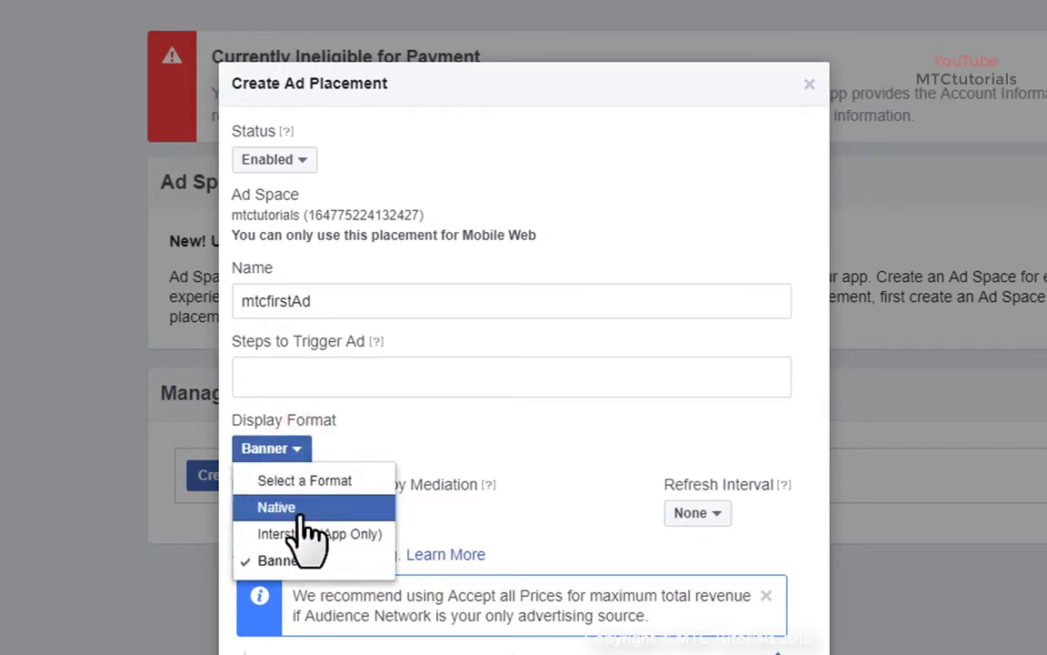
click(284, 503)
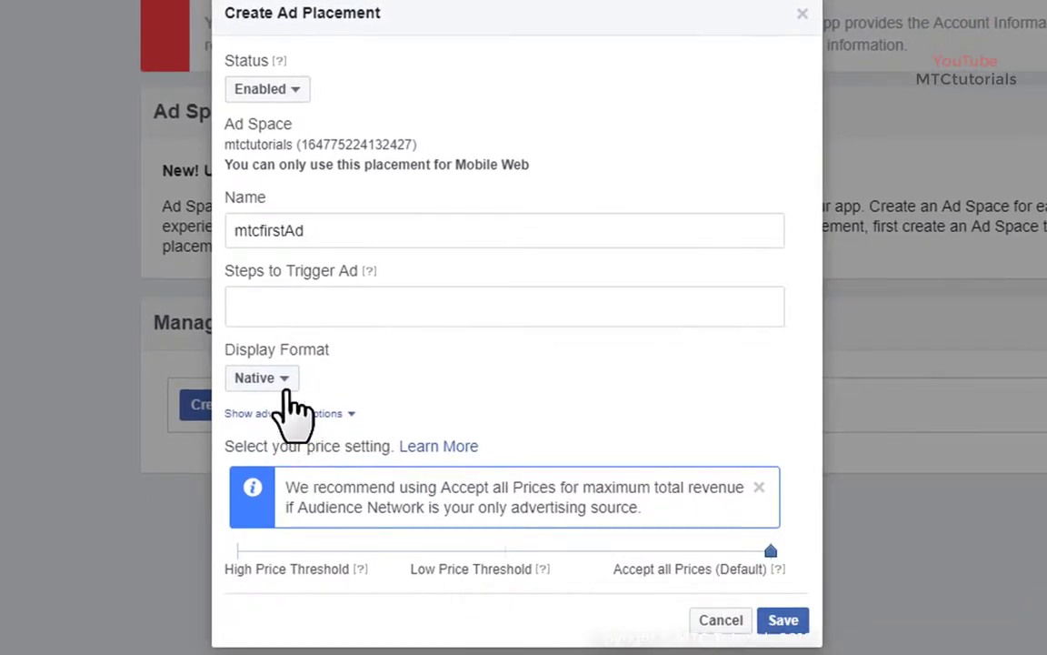
click(784, 623)
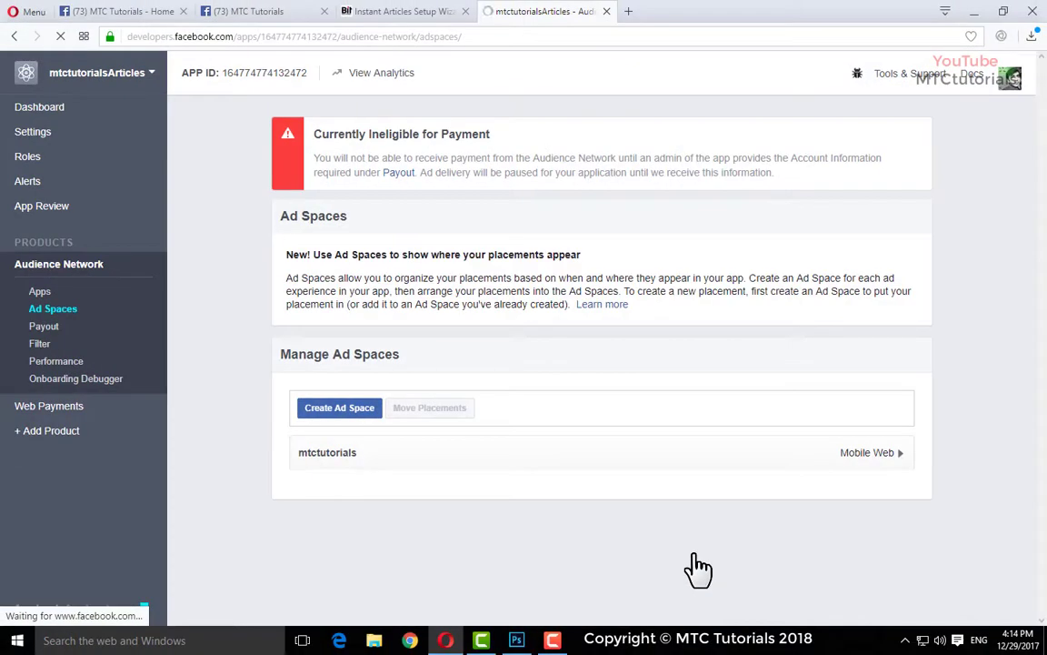
Expand the mtctutorials ad space and its mtcfirstAd placement, and copy the Placement ID
click(858, 459)
scroll(862, 468, down, 1)
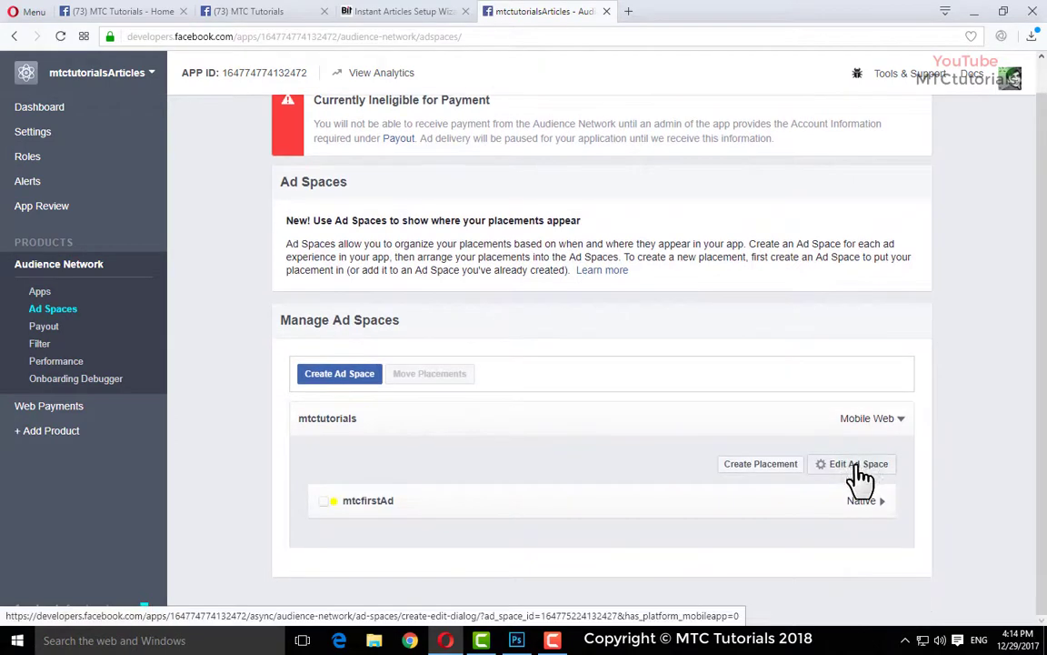
click(864, 516)
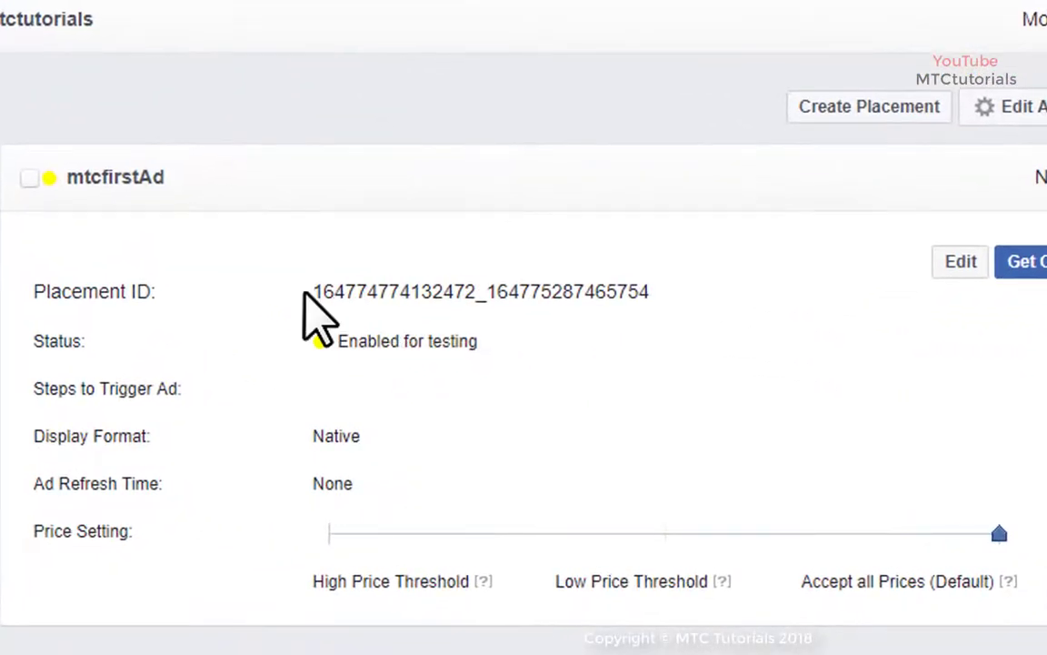
drag(35, 291, 162, 289)
drag(315, 292, 655, 288)
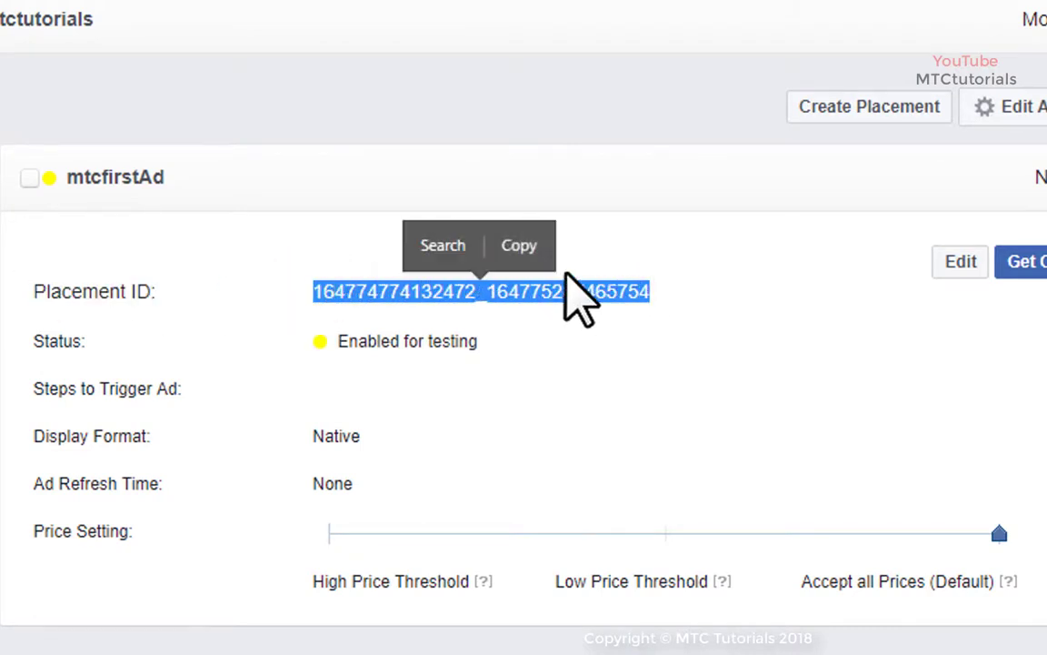
click(531, 254)
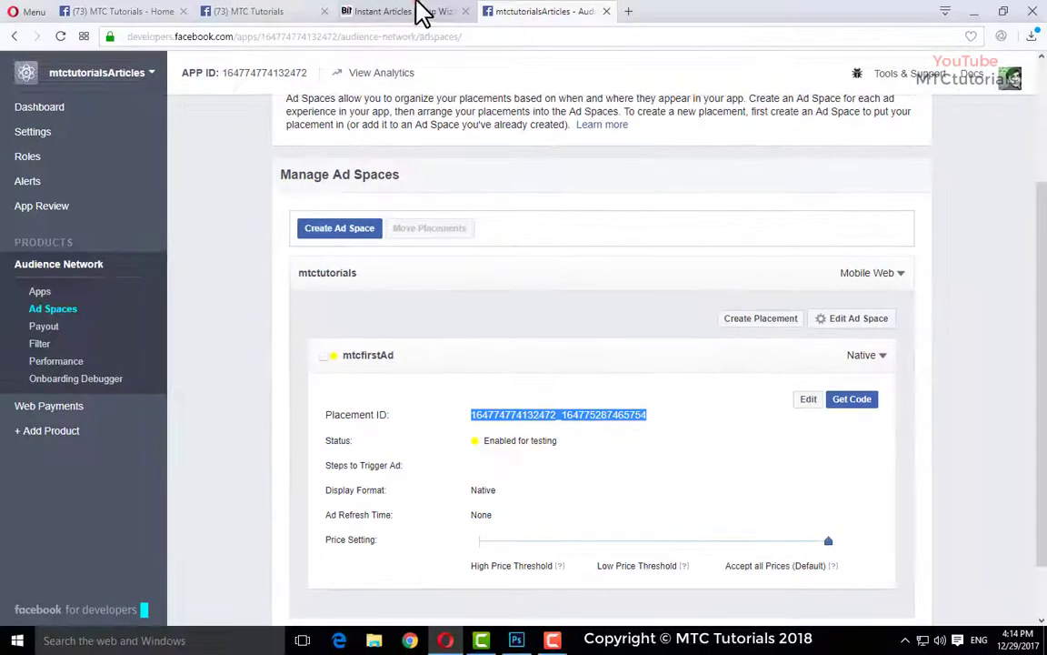
Paste the copied ID as the Audience Network Placement ID in the WordPress Instant Articles settings and save the changes
click(400, 11)
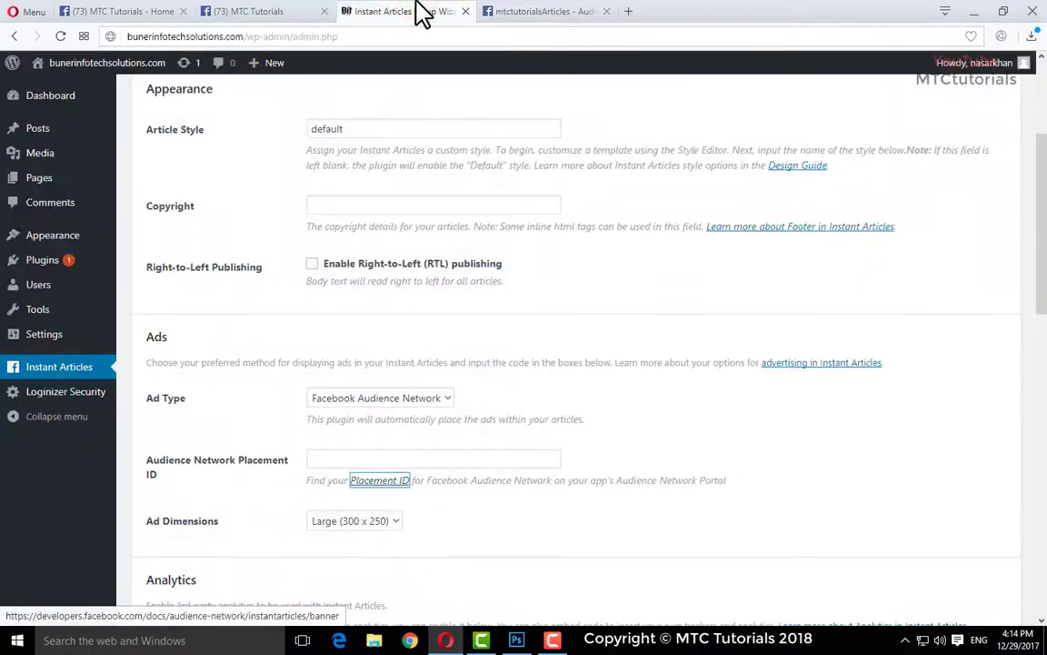
click(472, 459)
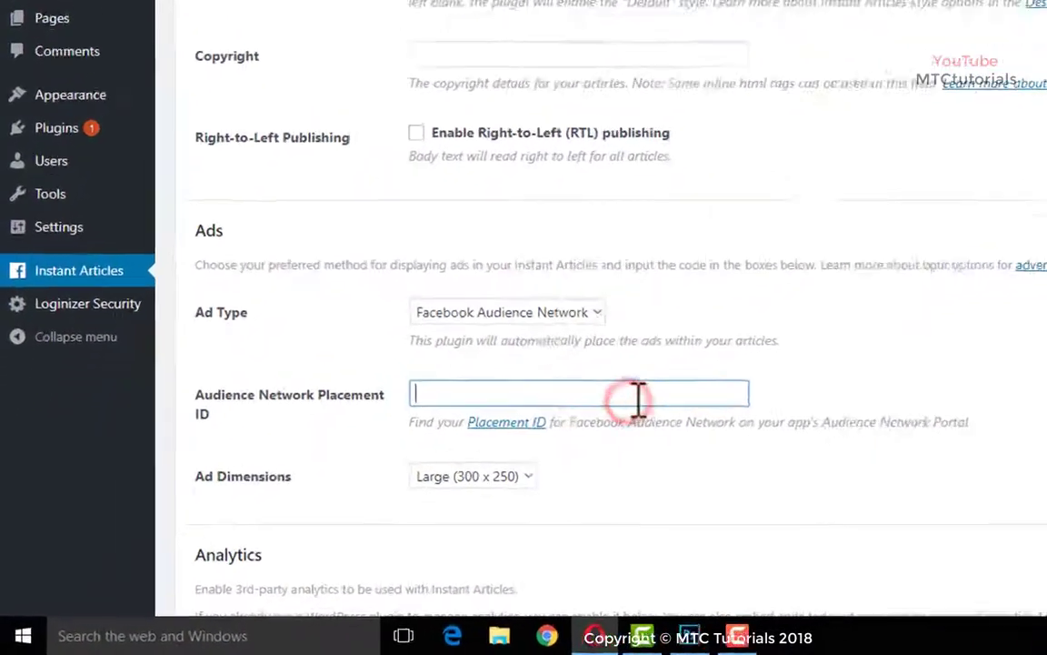
right_click(800, 327)
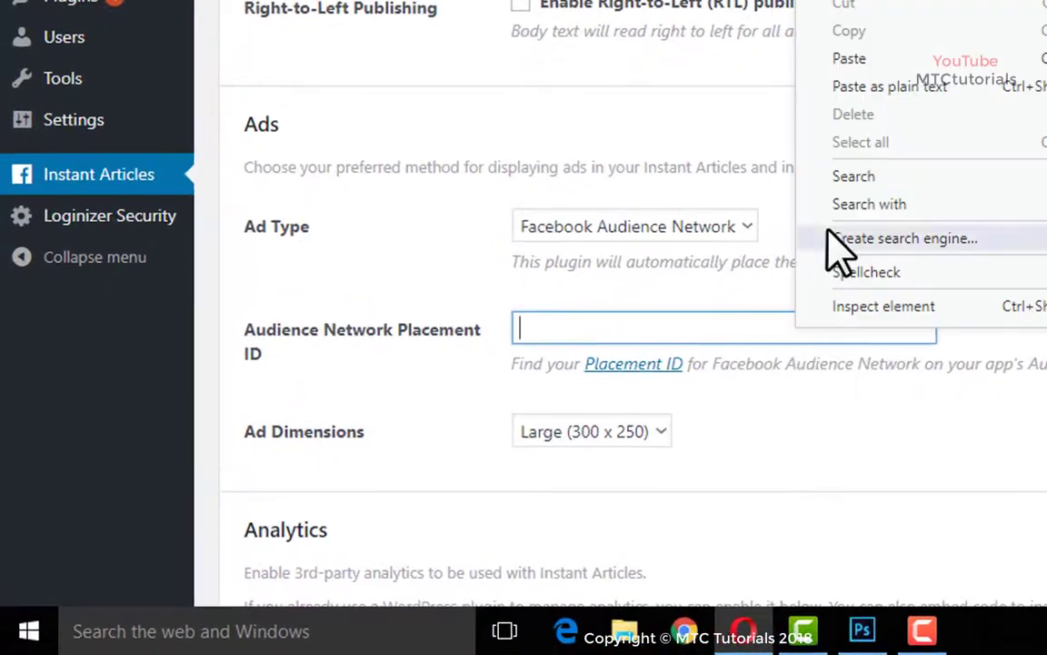
click(895, 60)
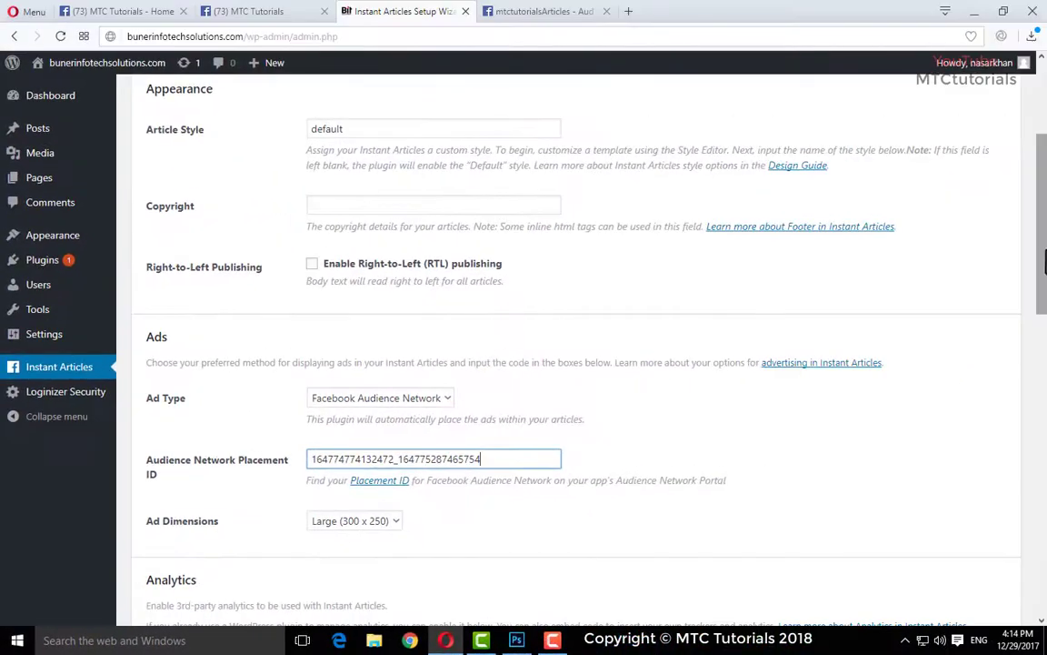
drag(1044, 261, 1044, 572)
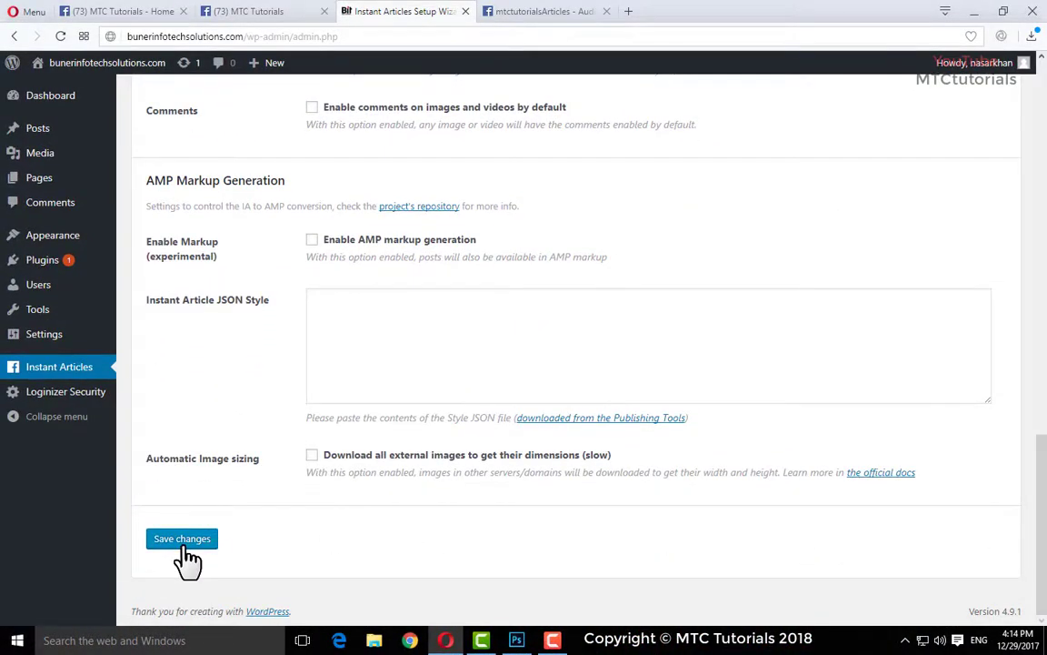
click(184, 546)
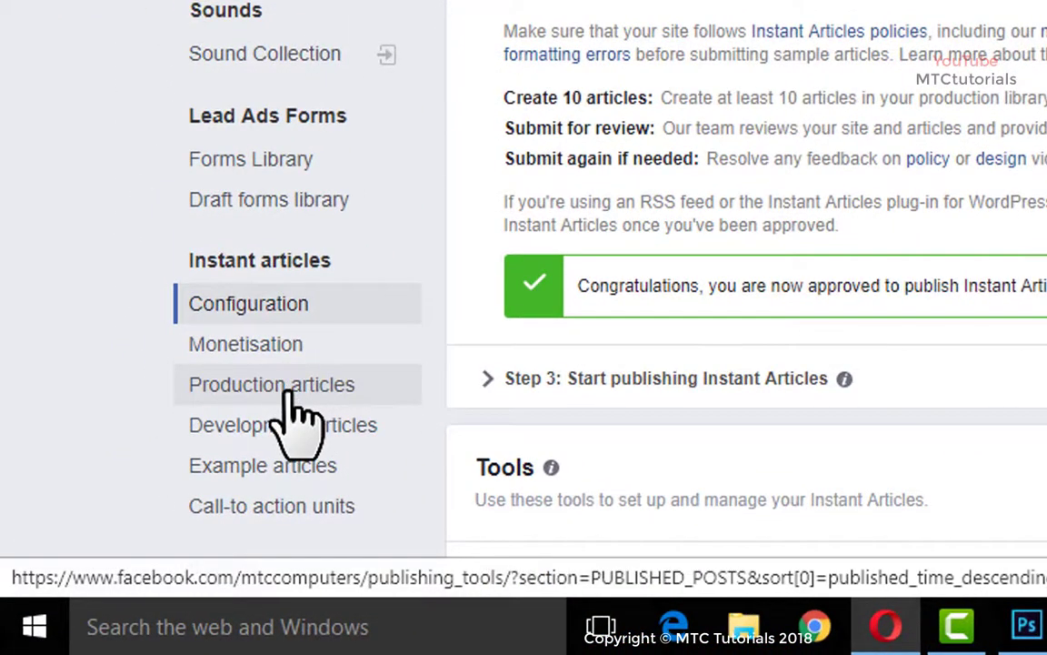
Publish the unpublished article "Unknown Animal Is Found In Karachi Beach" from the Facebook page's production articles
click(287, 387)
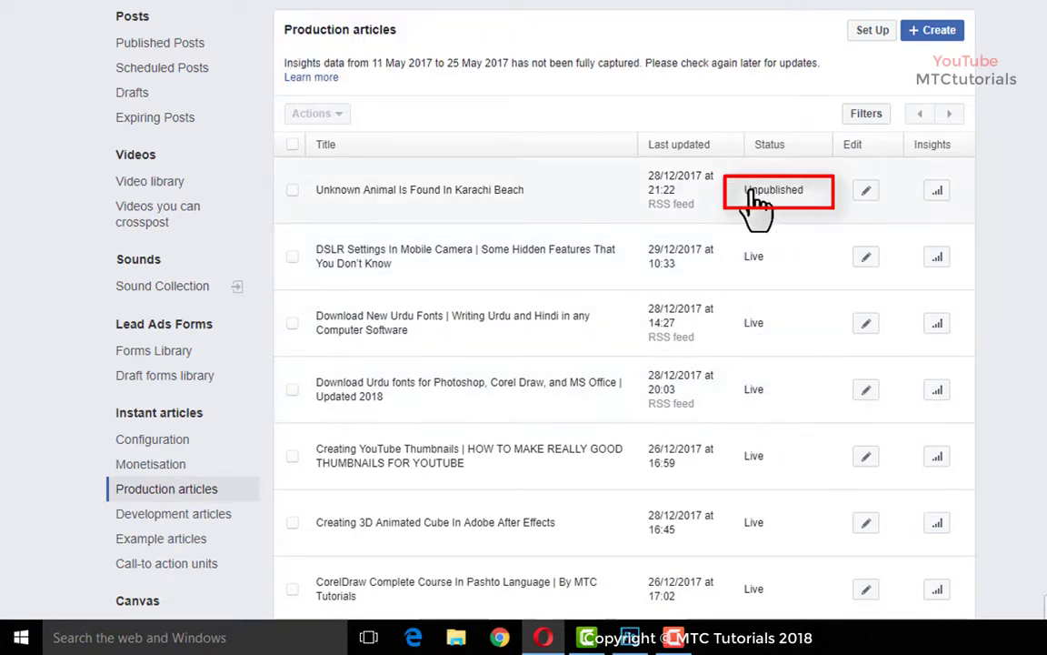
click(291, 190)
click(285, 128)
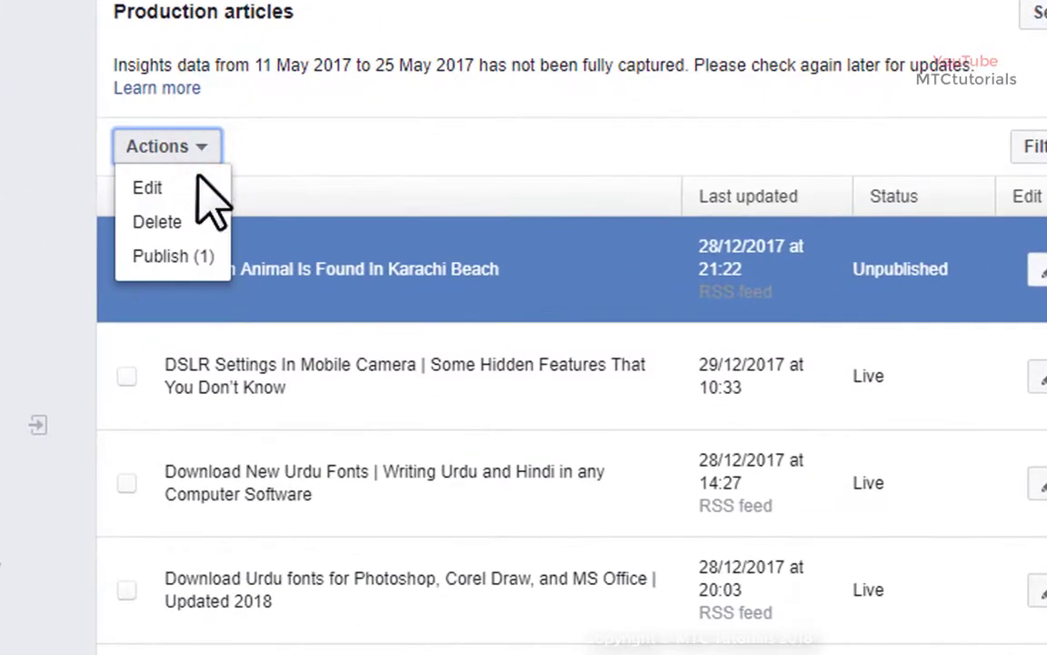
click(163, 257)
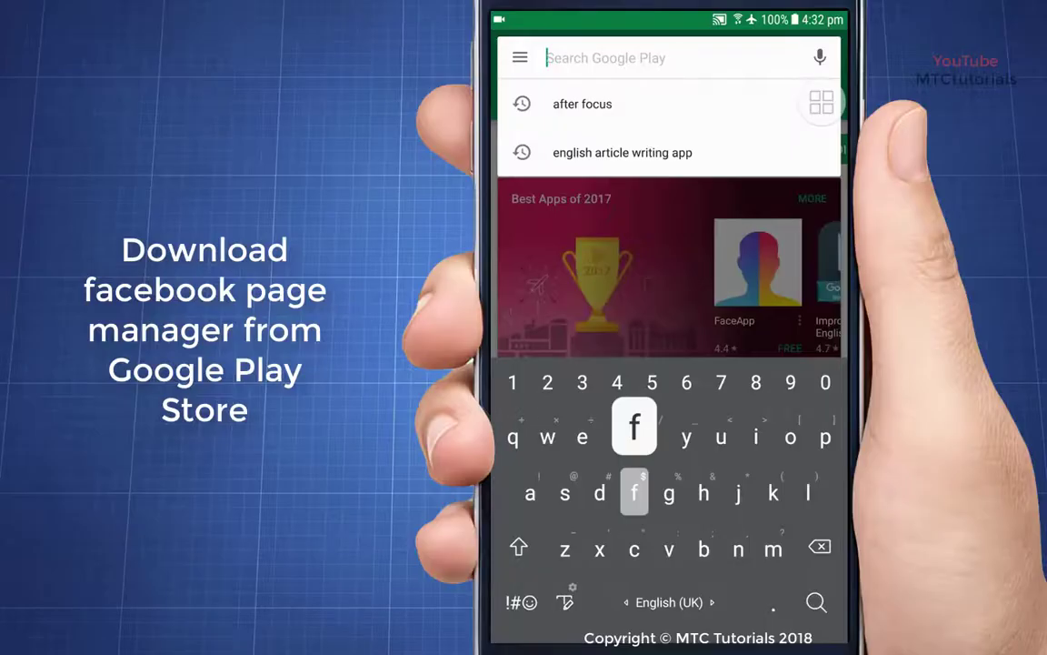
Search Google Play on the phone for "facebook page" and choose Facebook Pages Manager
text(fa)
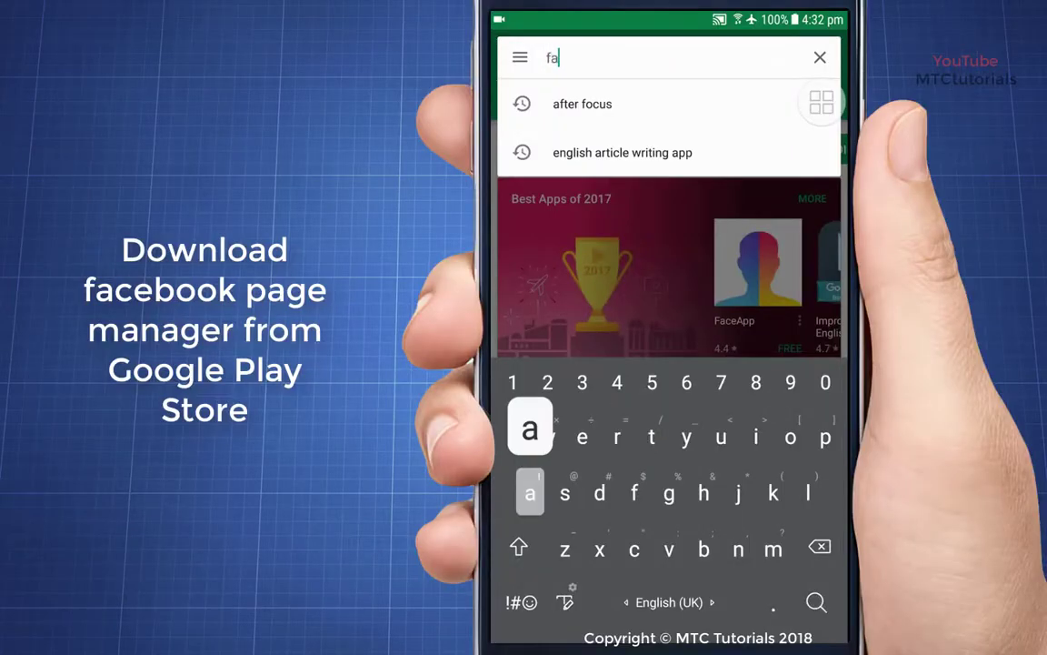
text(ce)
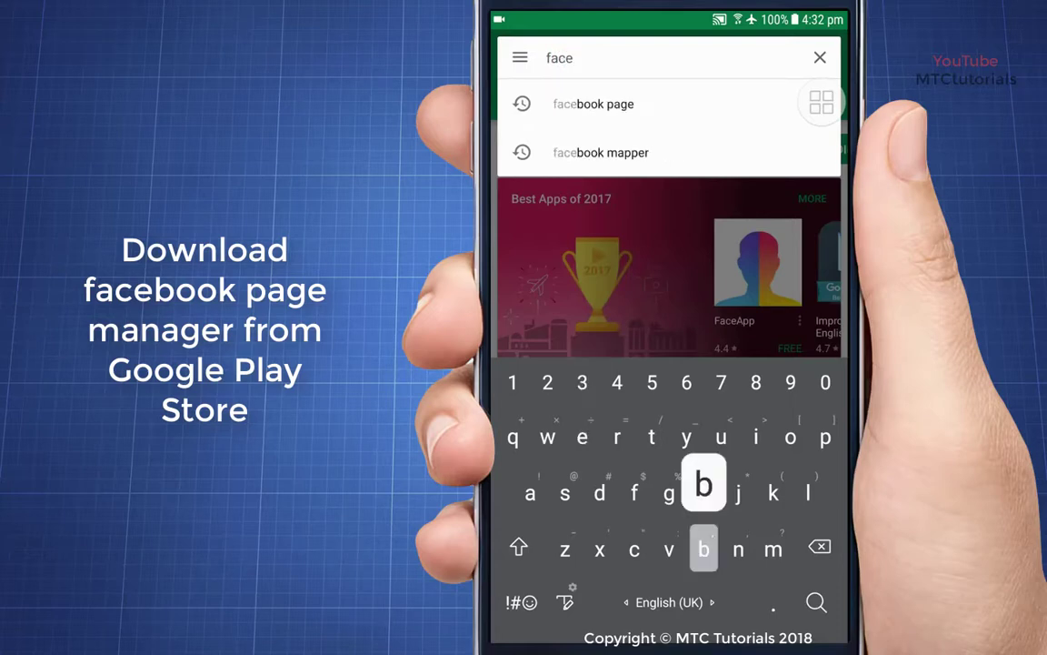
text(book)
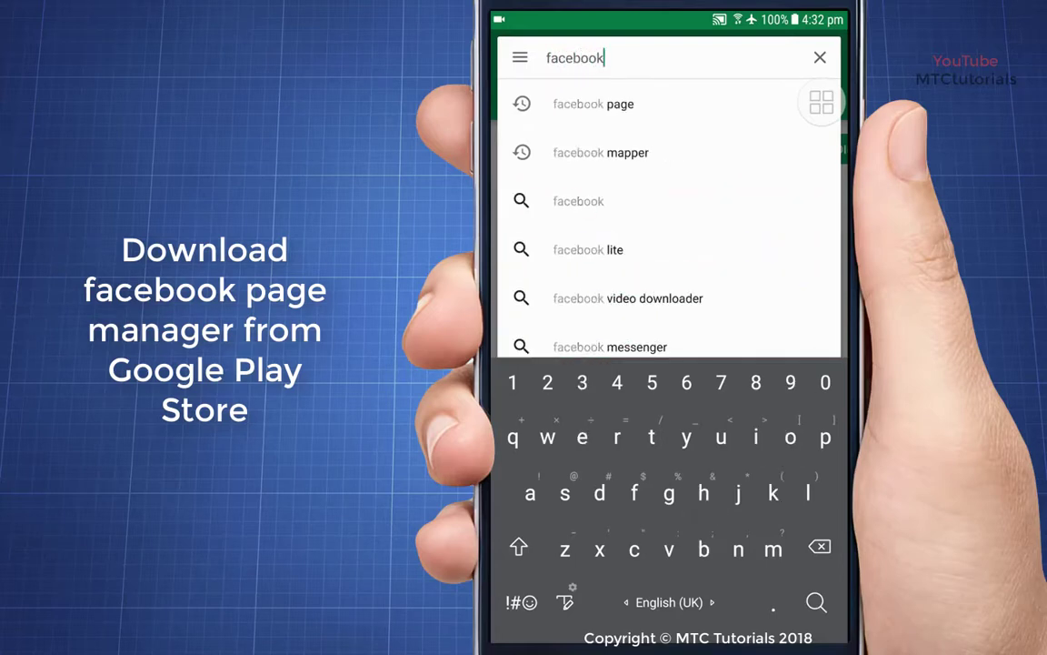
click(593, 103)
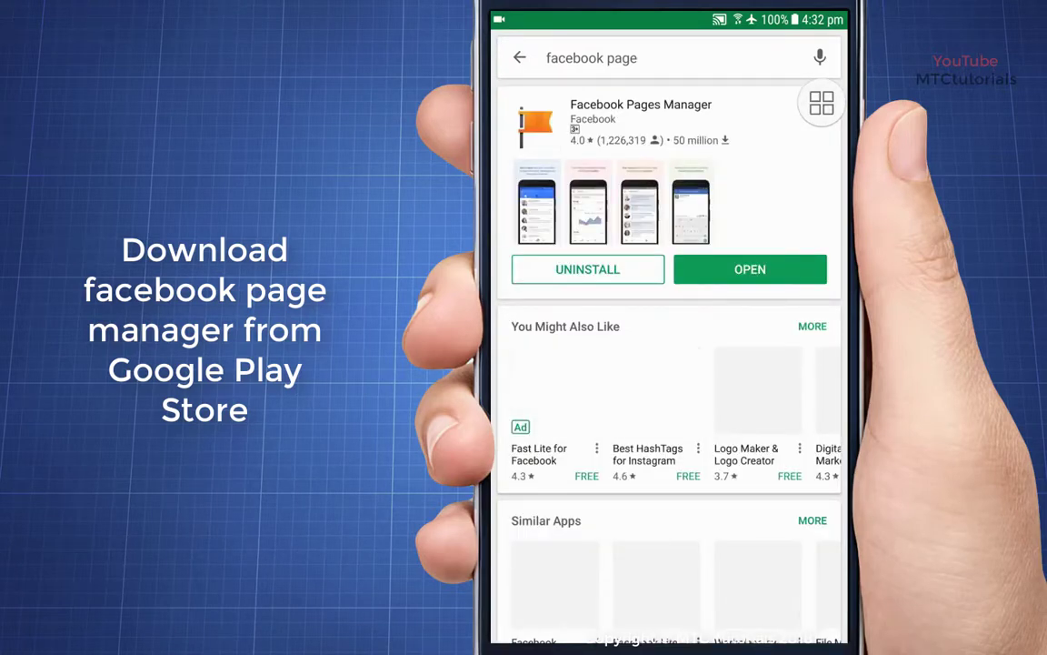
click(641, 104)
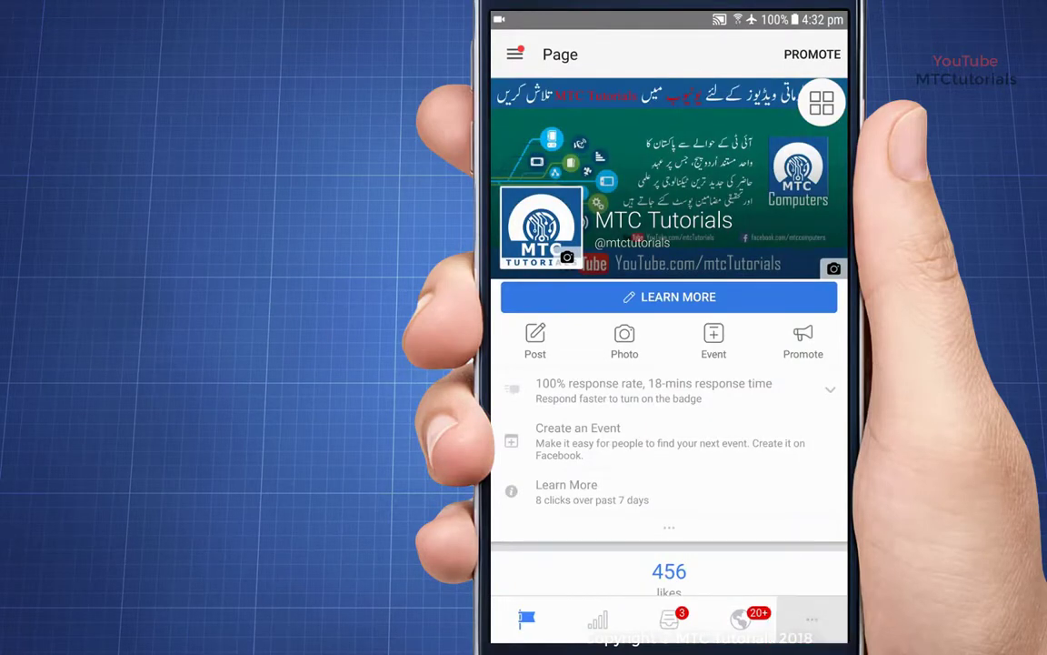
Open the Instant Articles section of the MTC Tutorials page in Facebook Pages Manager
click(812, 619)
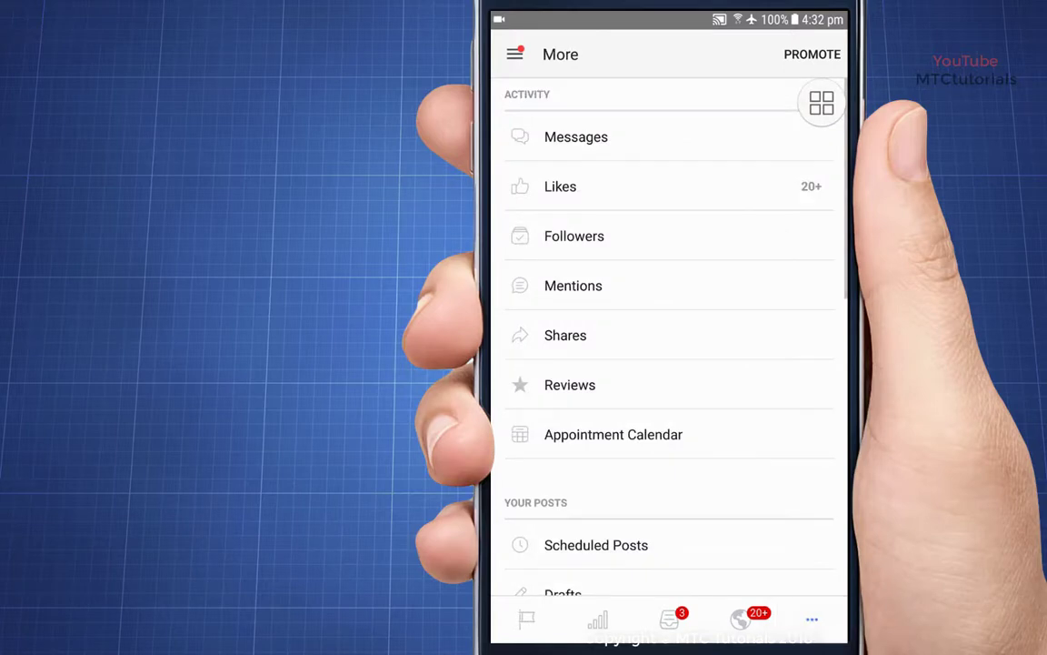
scroll(669, 346, down, 2)
scroll(668, 346, down, 5)
scroll(669, 345, down, 1)
scroll(668, 346, down, 2)
scroll(668, 345, down, 2)
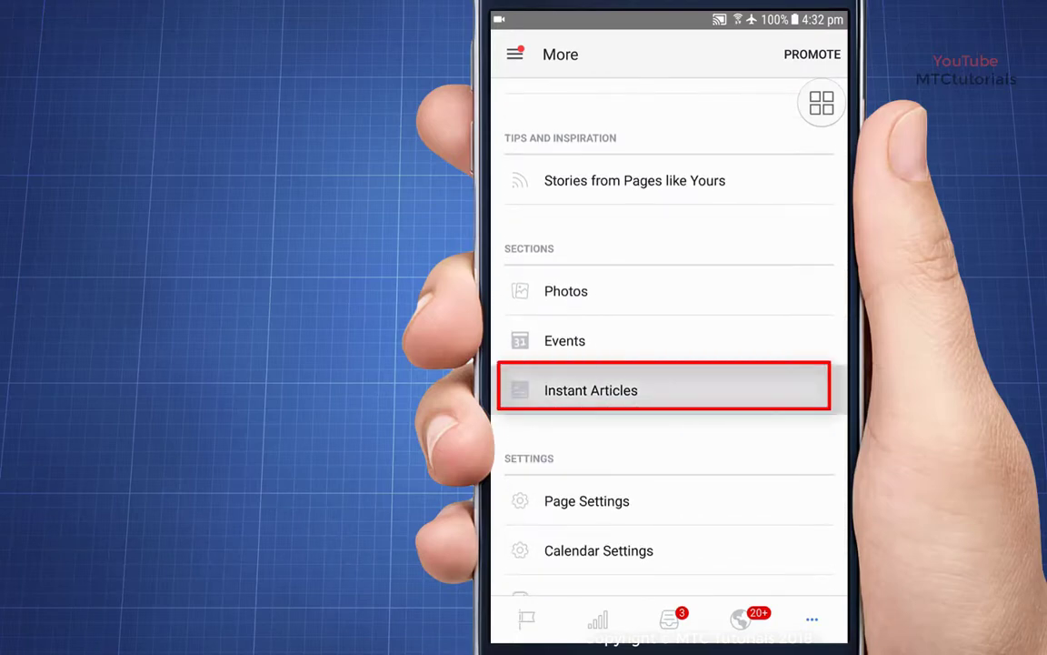
click(591, 390)
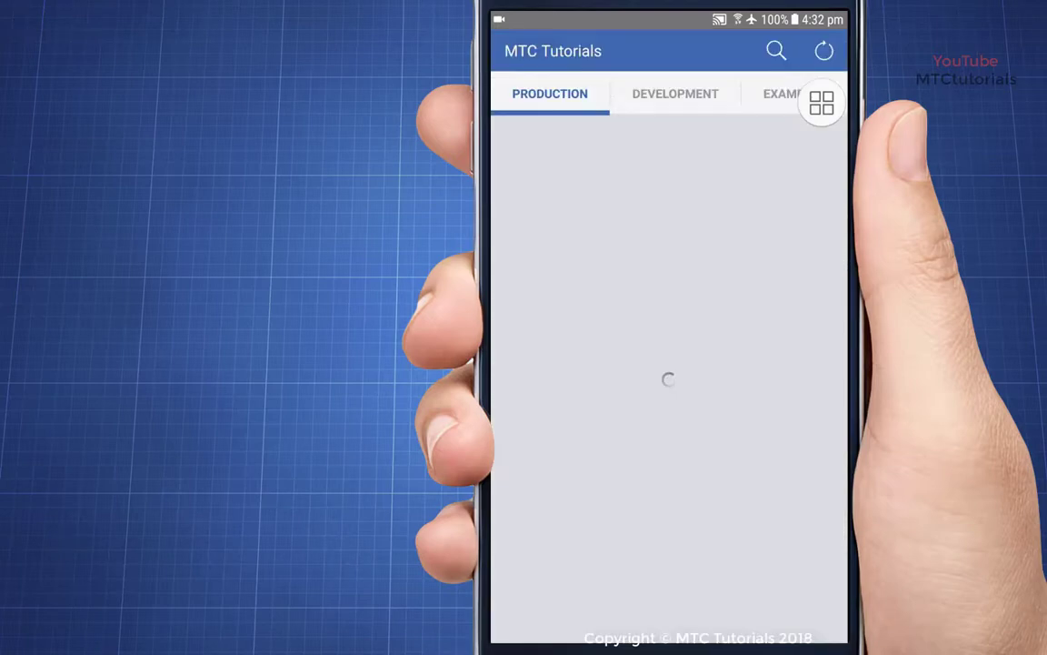
View the article on creating a virtual studio news desk and share it to Facebook as a public post with text beginning "Creating"
scroll(668, 364, down, 5)
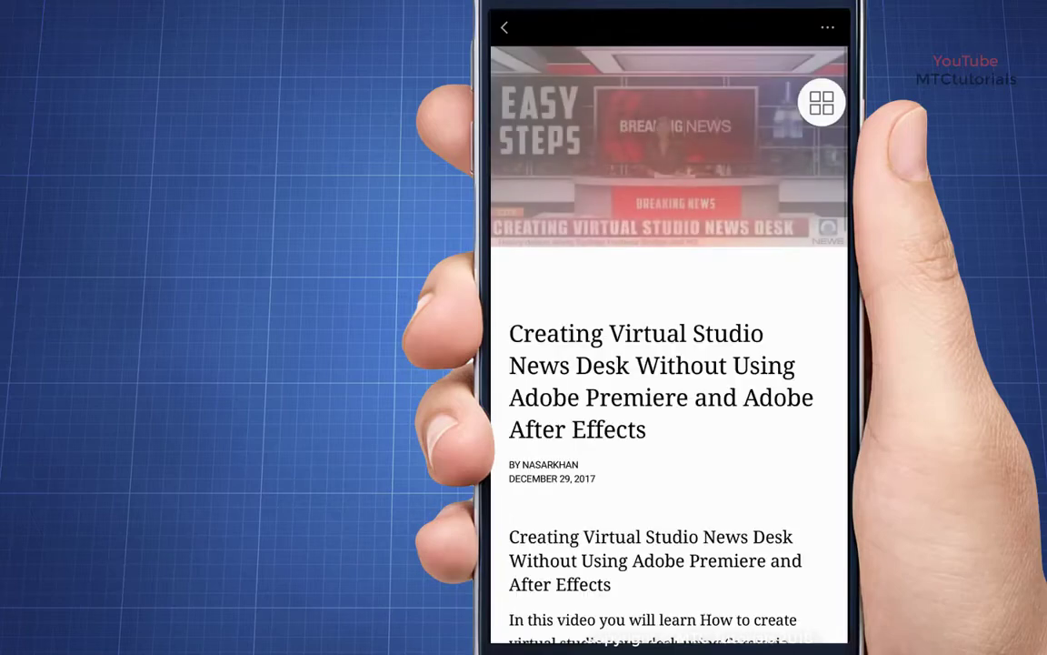
scroll(669, 363, down, 15)
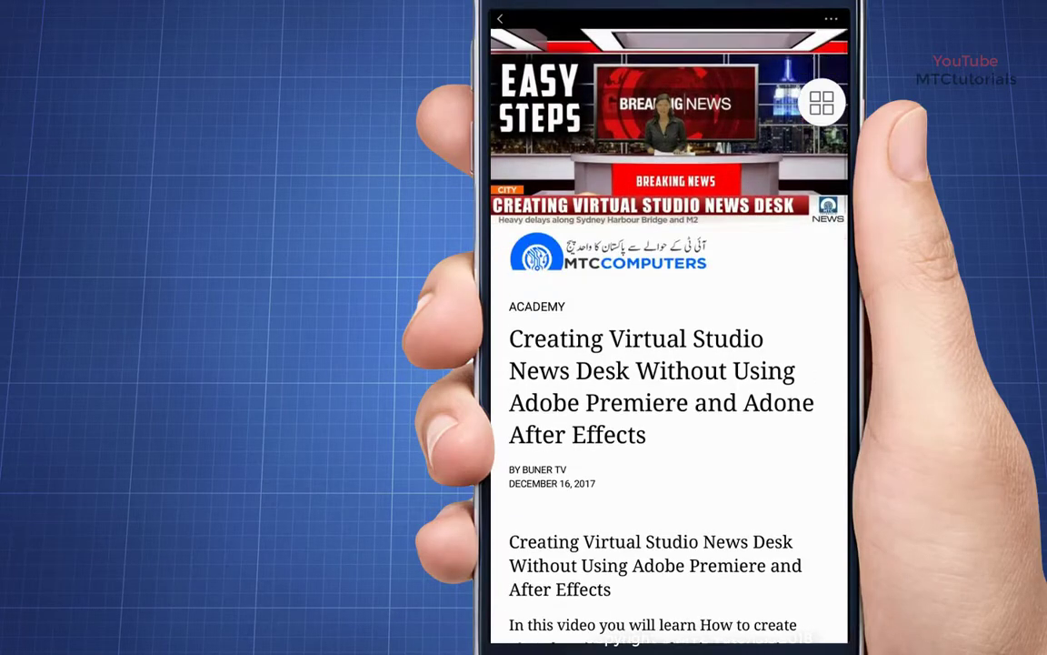
scroll(669, 364, down, 2)
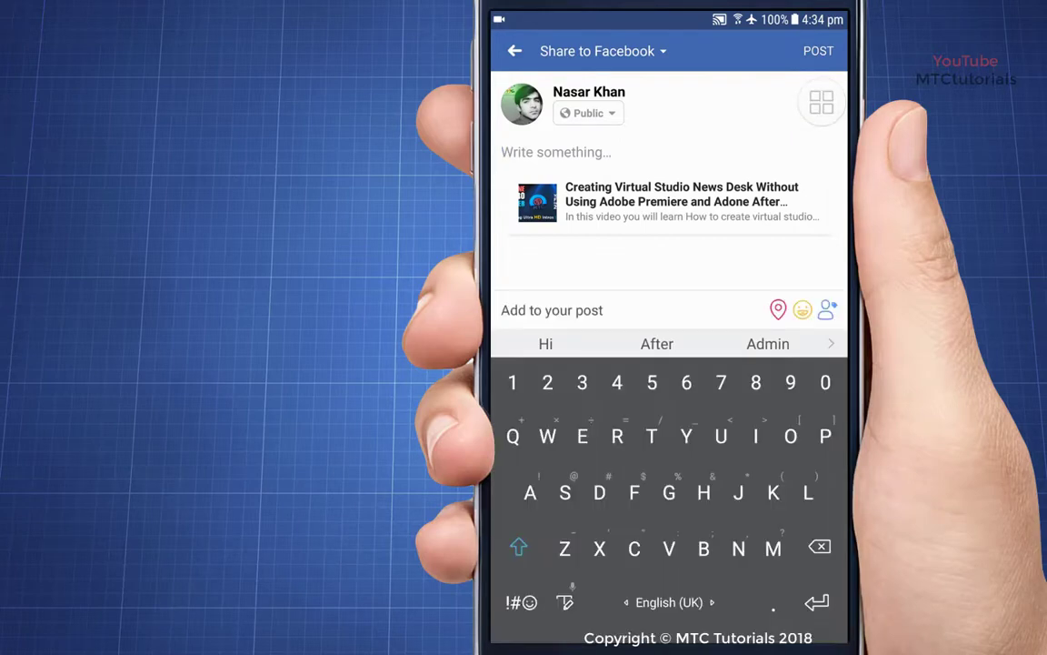
text(Creating vertu)
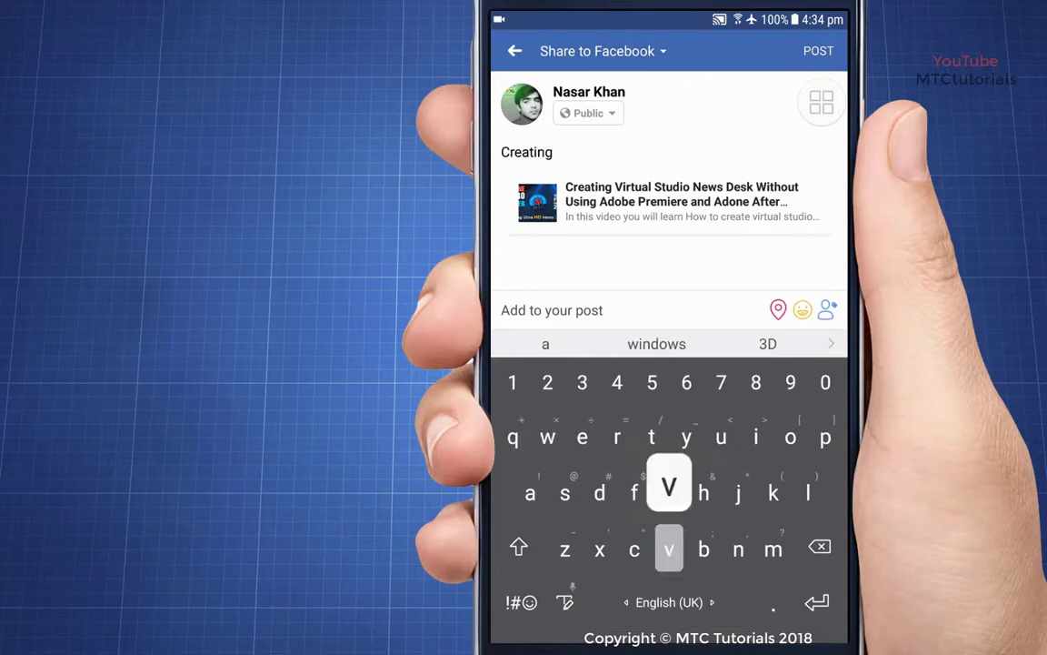